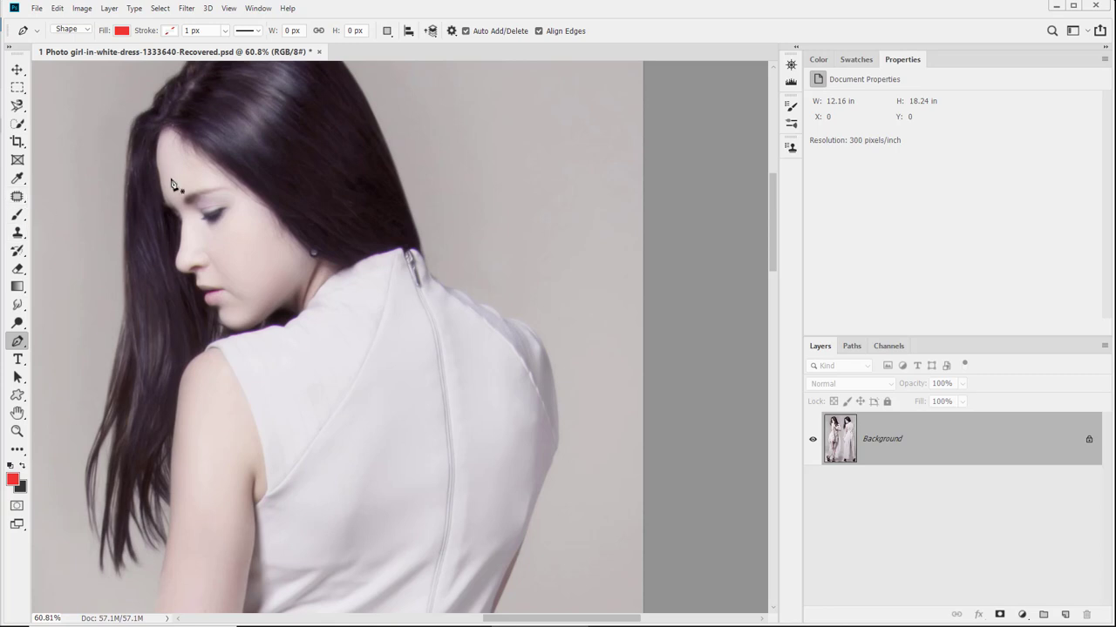
Examine the outline of the woman on the right of the photo, from her hair down to the dress hem and shoes
left_click_drag(401, 362, 385, 152)
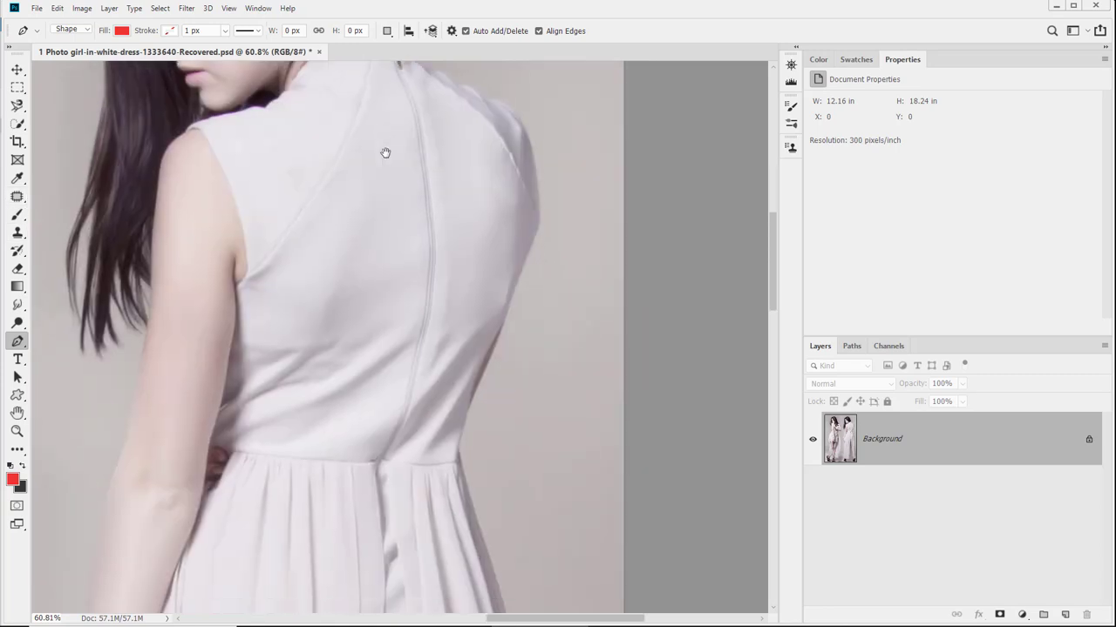
mouse_move(350, 464)
left_mouse_down()
mouse_move(358, 117)
mouse_move(351, 172)
mouse_move(401, 371)
left_mouse_up()
key("z")
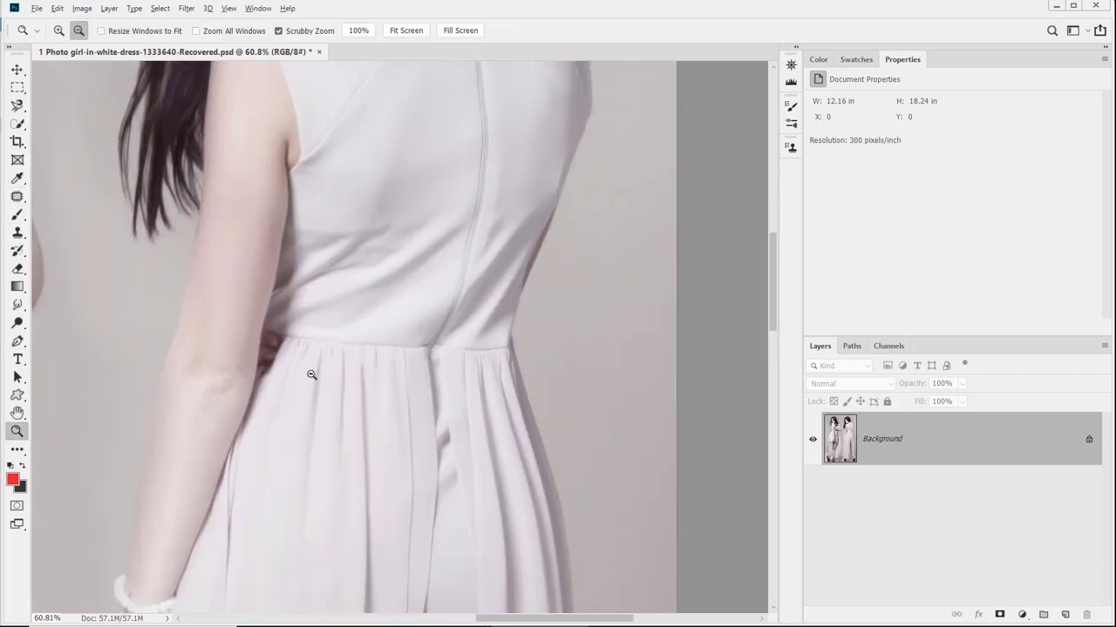
left_click(310, 374, "alt")
left_click(310, 374, "alt")
left_click(309, 374, "alt")
left_click_drag(334, 419, 316, 462)
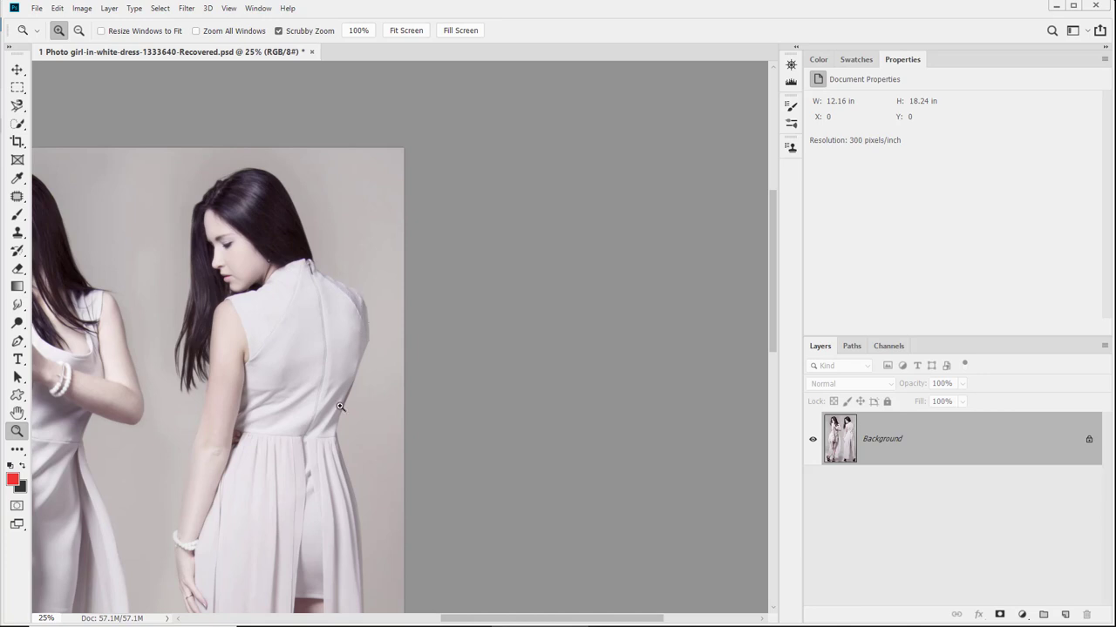
left_click_drag(338, 500, 221, 153)
left_click_drag(231, 229, 297, 238)
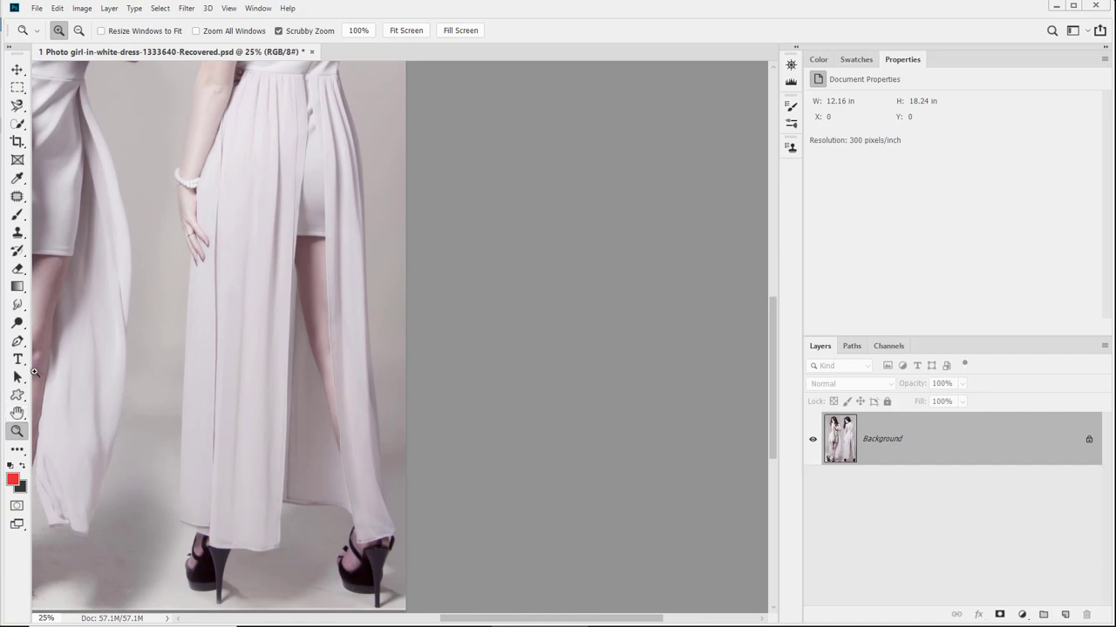
left_click_drag(195, 517, 175, 286)
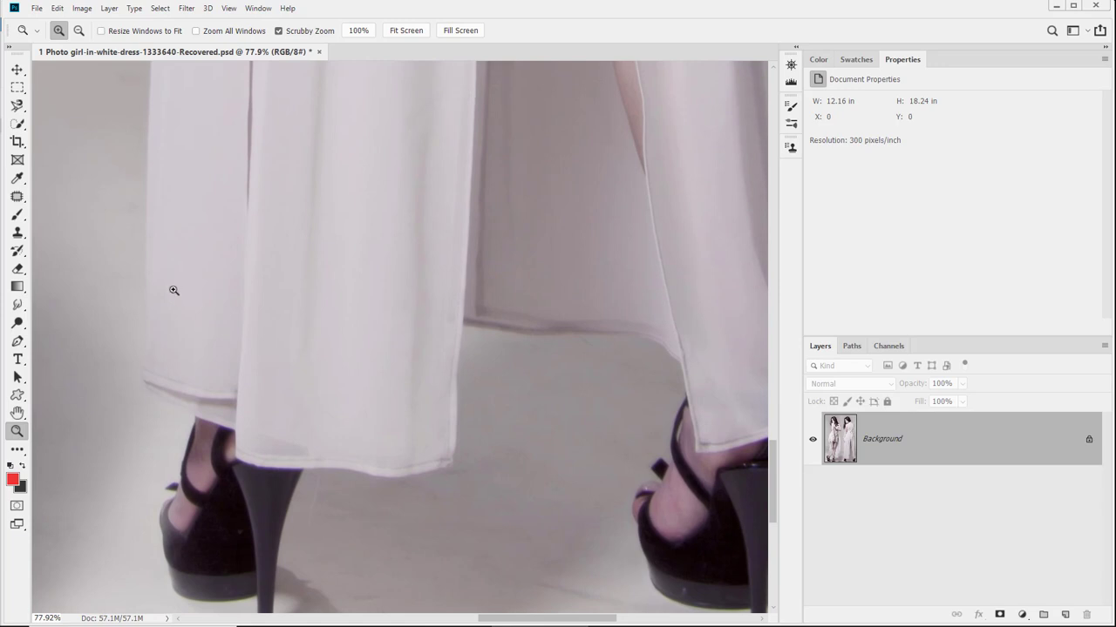
Activate the Pen tool in Shape mode and review its path operations, tool variants and Rubber Band path options
key("p")
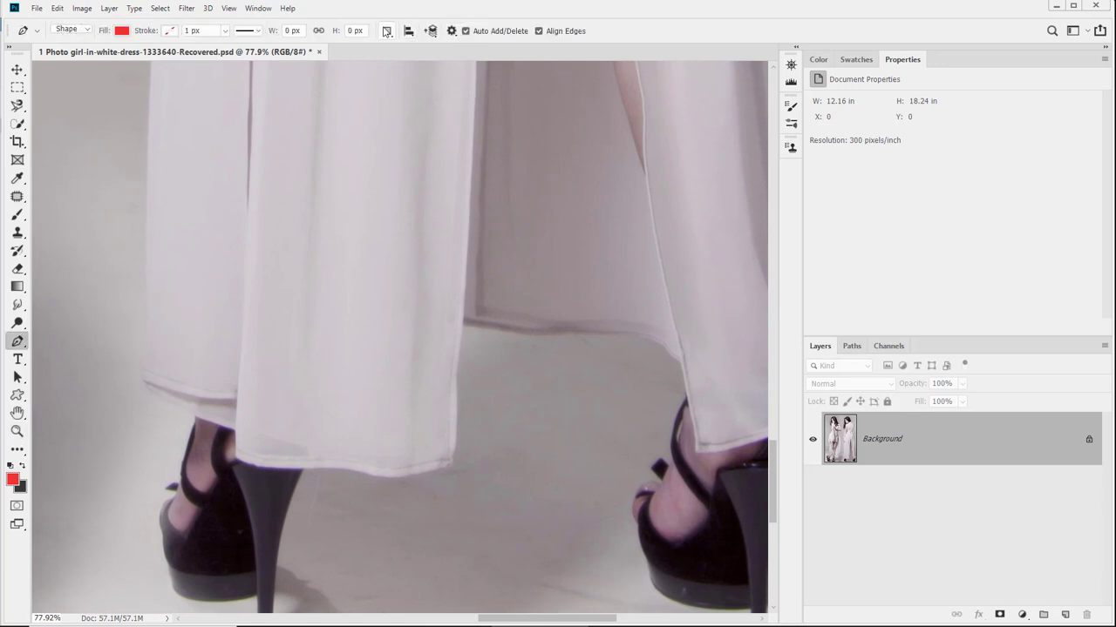
left_click(386, 31)
left_click(386, 31)
right_click(17, 341)
left_click(154, 407)
left_click_drag(448, 287, 384, 405)
left_click_drag(445, 361, 442, 268)
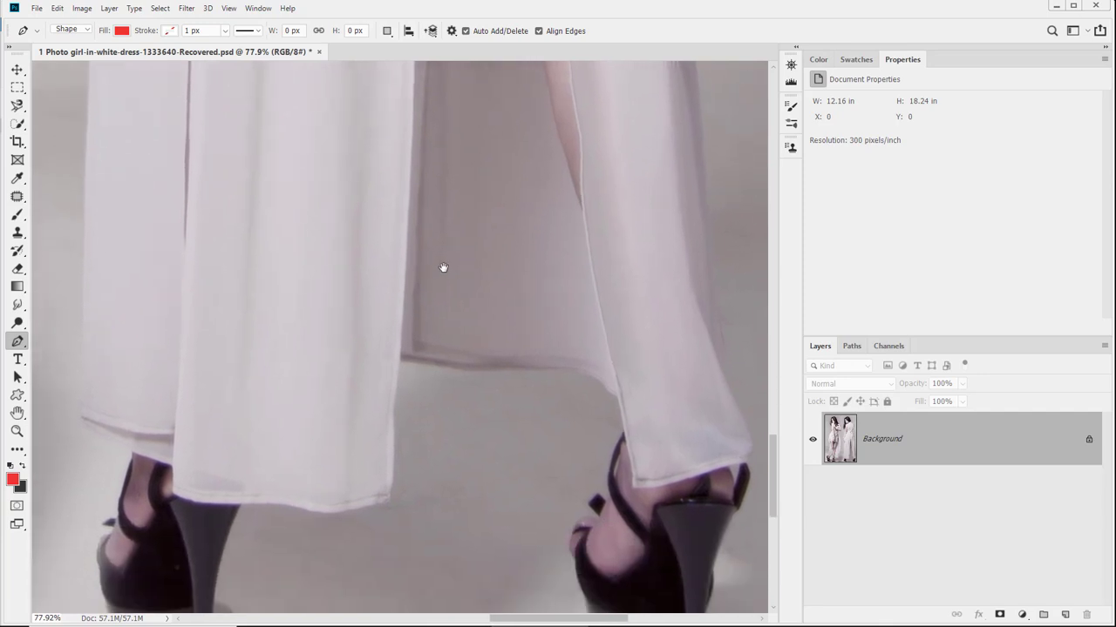
left_click(451, 33)
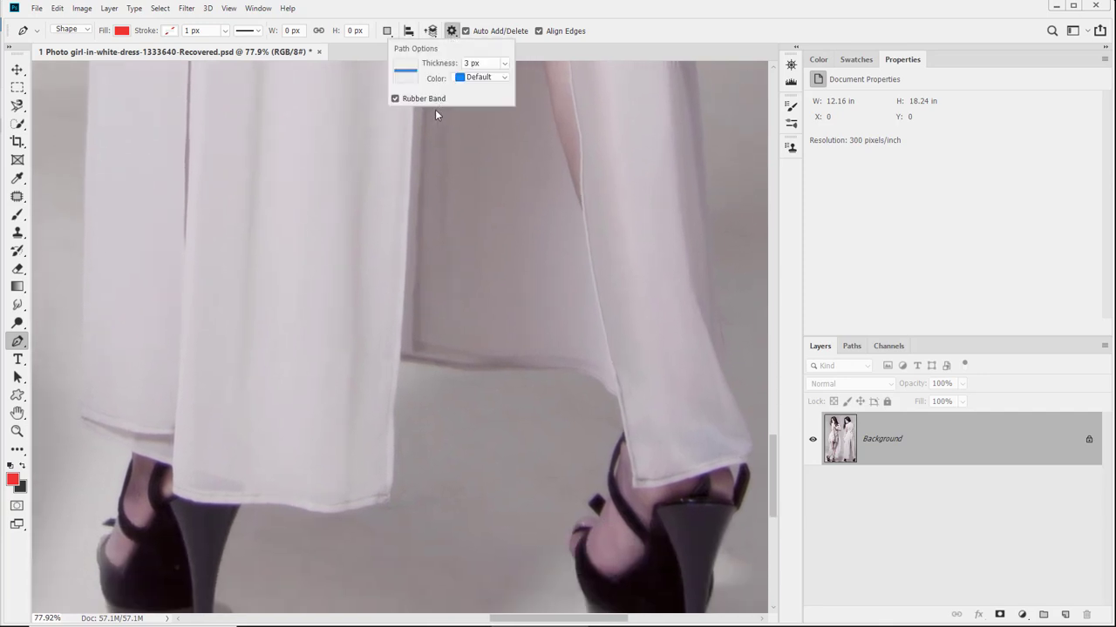
left_click(452, 31)
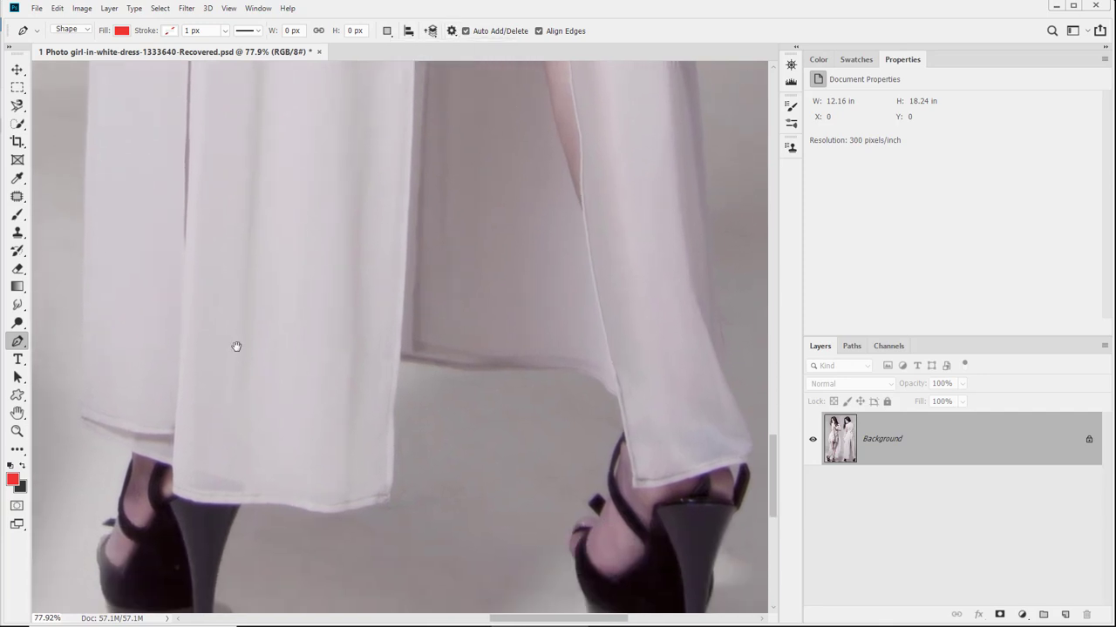
Start a red-filled Pen shape at the front dress panel's lower right corner and trace the hem leftward past its curved dip
left_click_drag(236, 346, 294, 270)
key("z")
left_click_drag(226, 359, 346, 357)
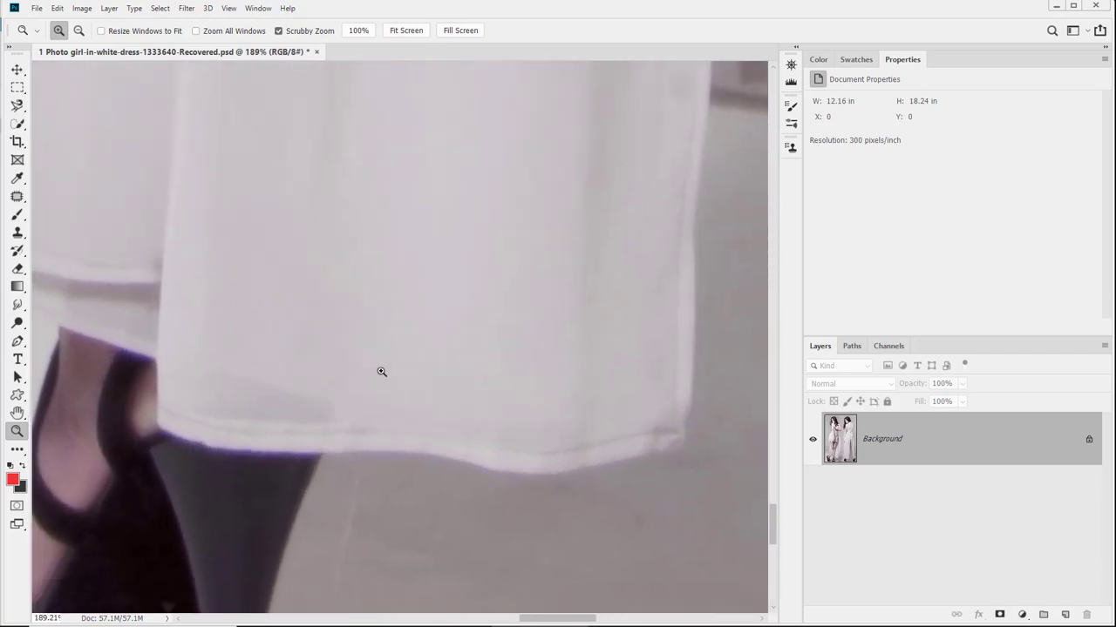
key("p")
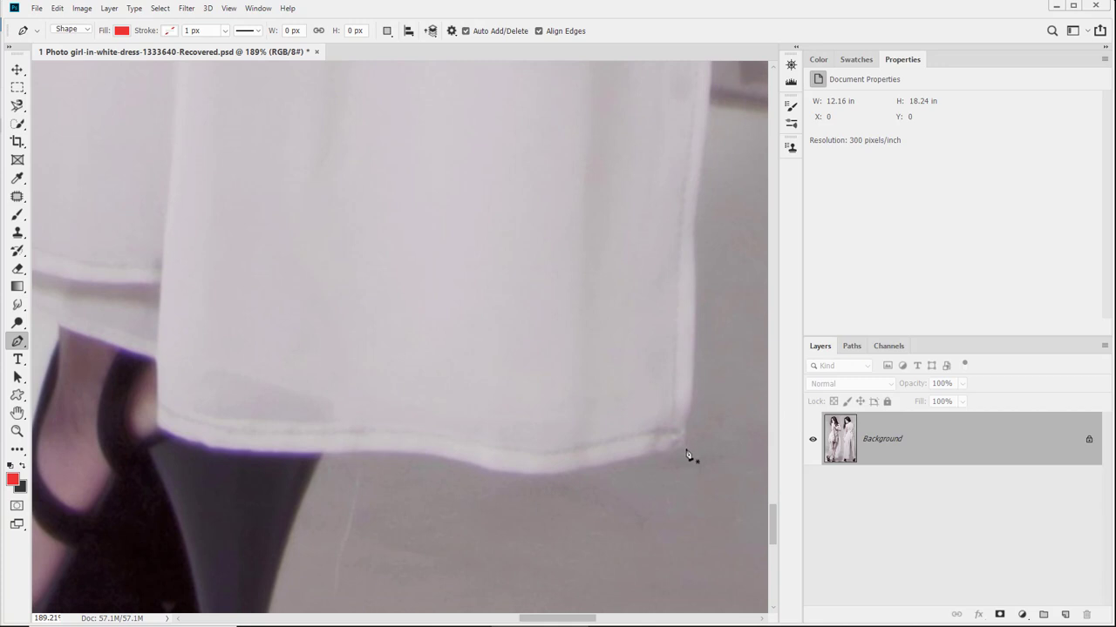
mouse_move(686, 455)
left_mouse_down()
mouse_move(645, 468)
mouse_move(682, 455)
left_mouse_up()
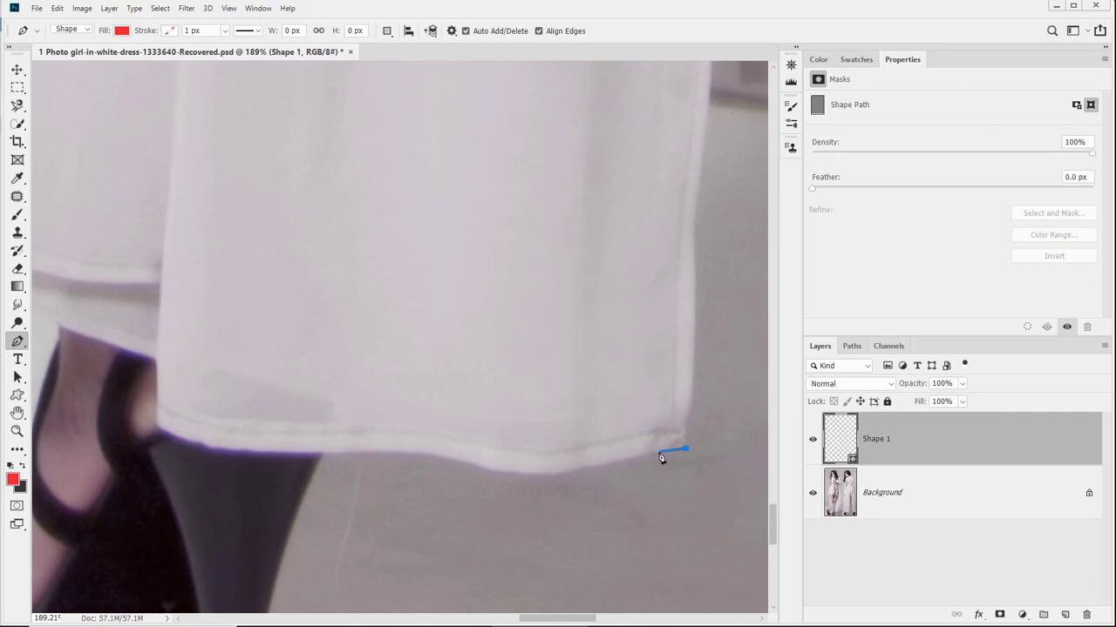
left_click(658, 454)
left_click_drag(544, 480, 510, 473)
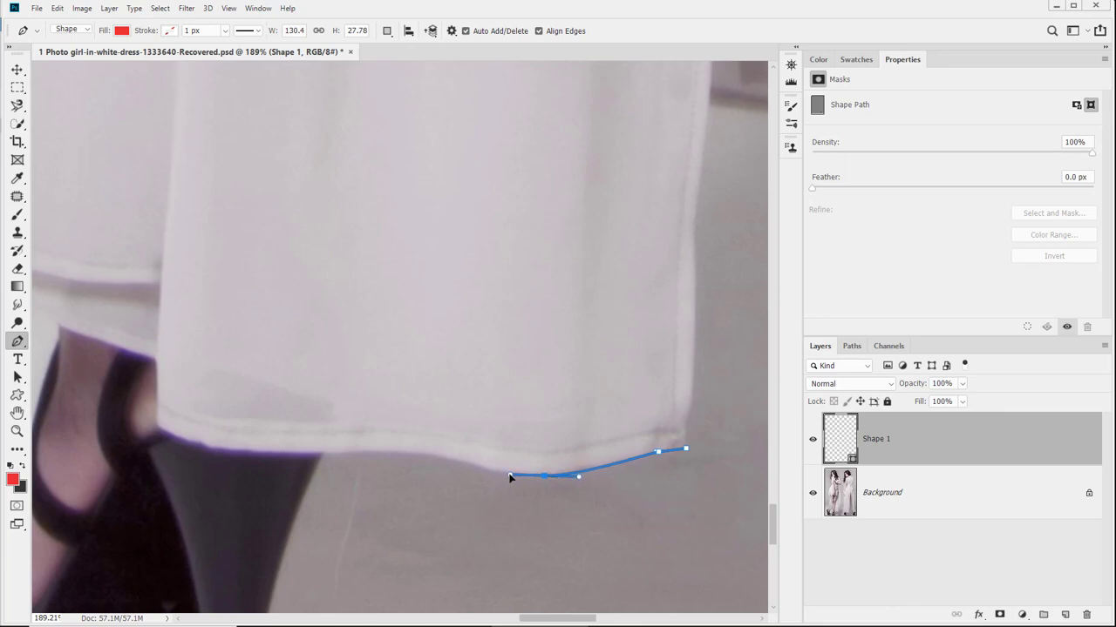
left_click_drag(510, 477, 510, 475)
left_click(440, 457)
left_click_drag(428, 458, 430, 454)
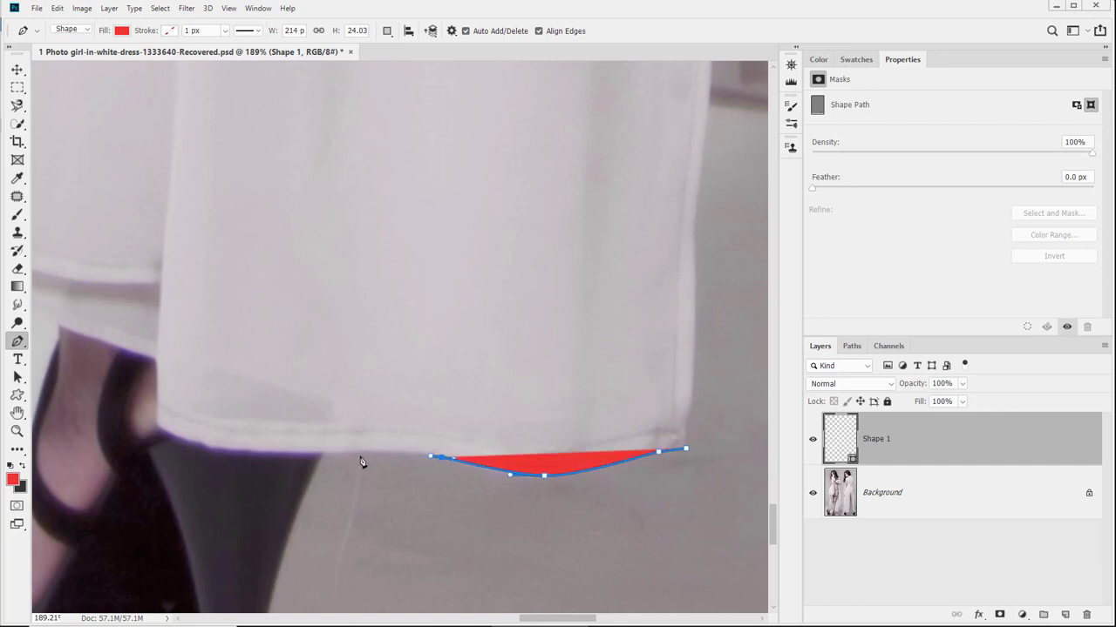
Continue the path along the front panel's hem above the shoe heel and around its lower left corner
left_click_drag(362, 456, 339, 457)
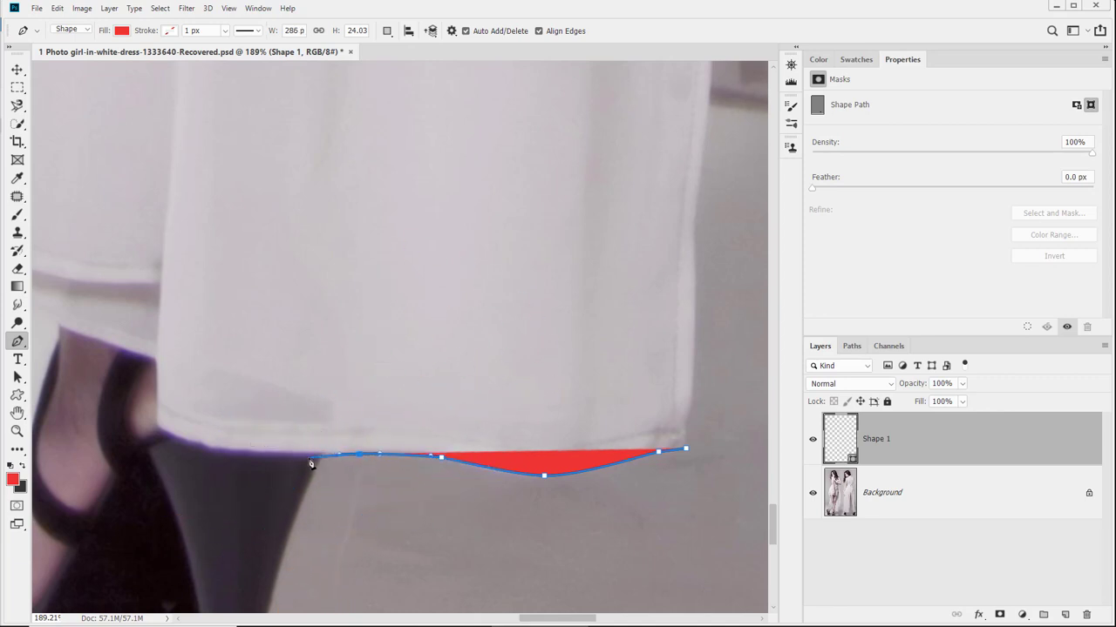
left_click(248, 453)
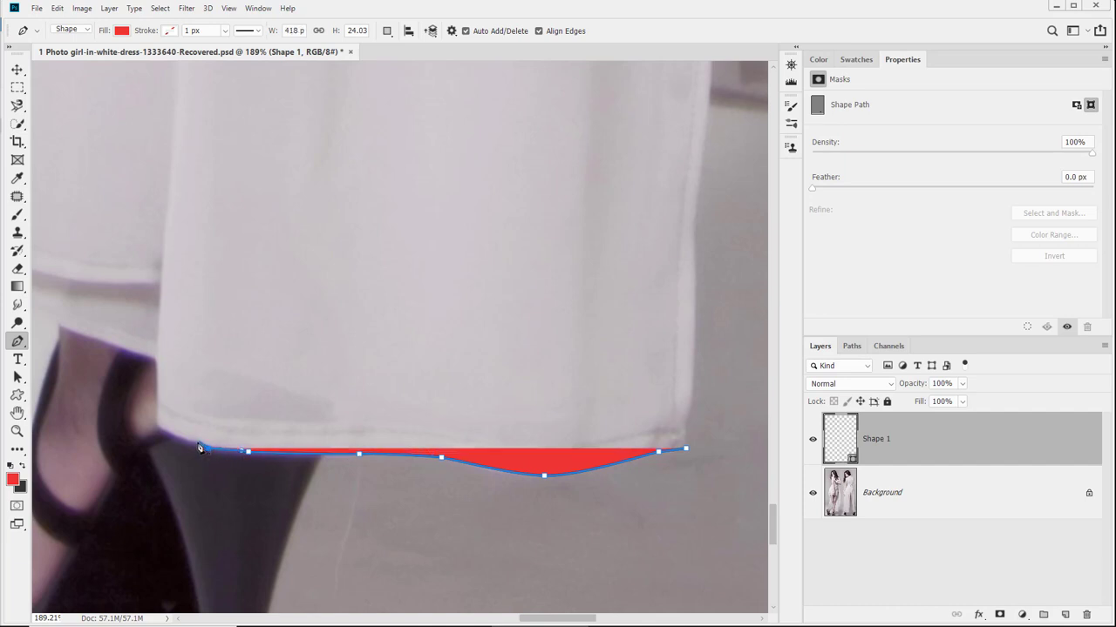
left_click_drag(200, 448, 192, 444)
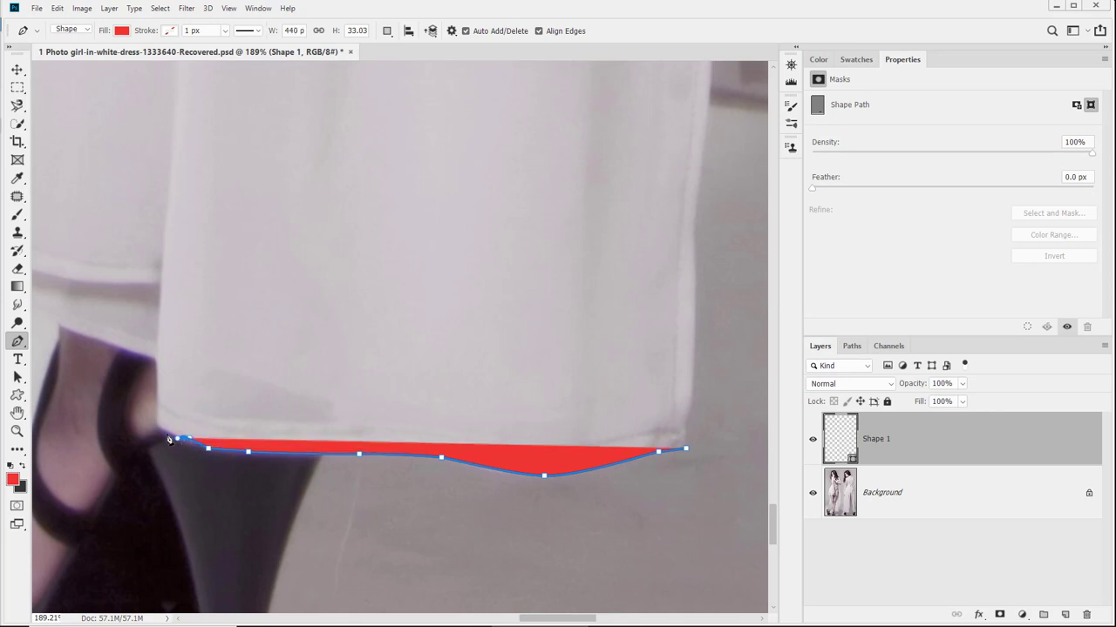
left_click(162, 433)
left_click_drag(158, 425, 159, 368)
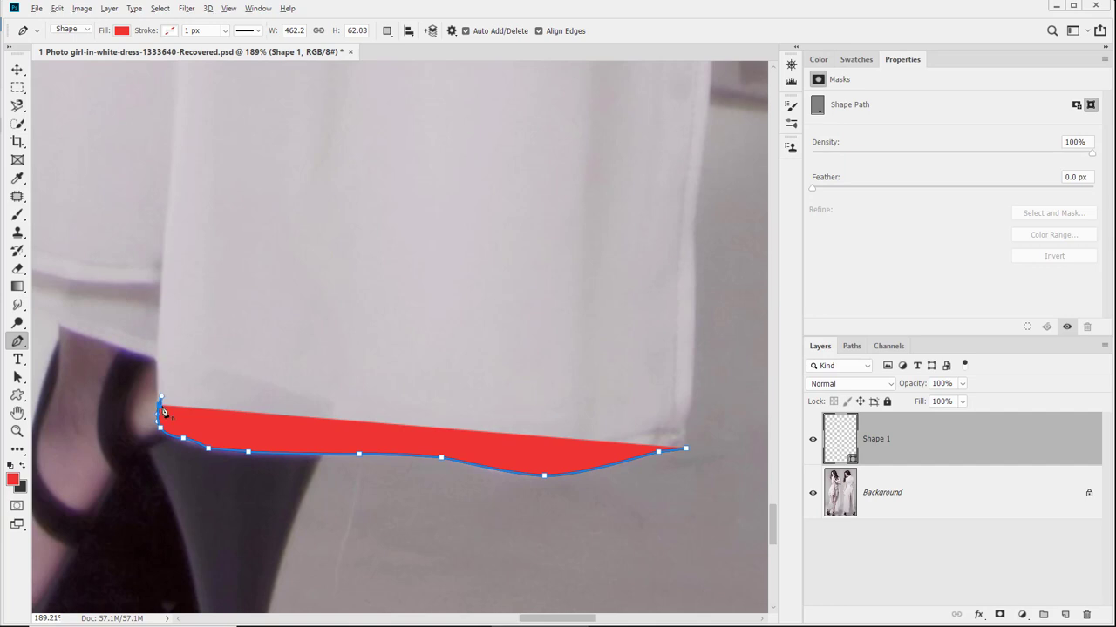
Trace the rear dress panel's lower hem above the ankle and round its outer left corner
left_click_drag(161, 412, 294, 492)
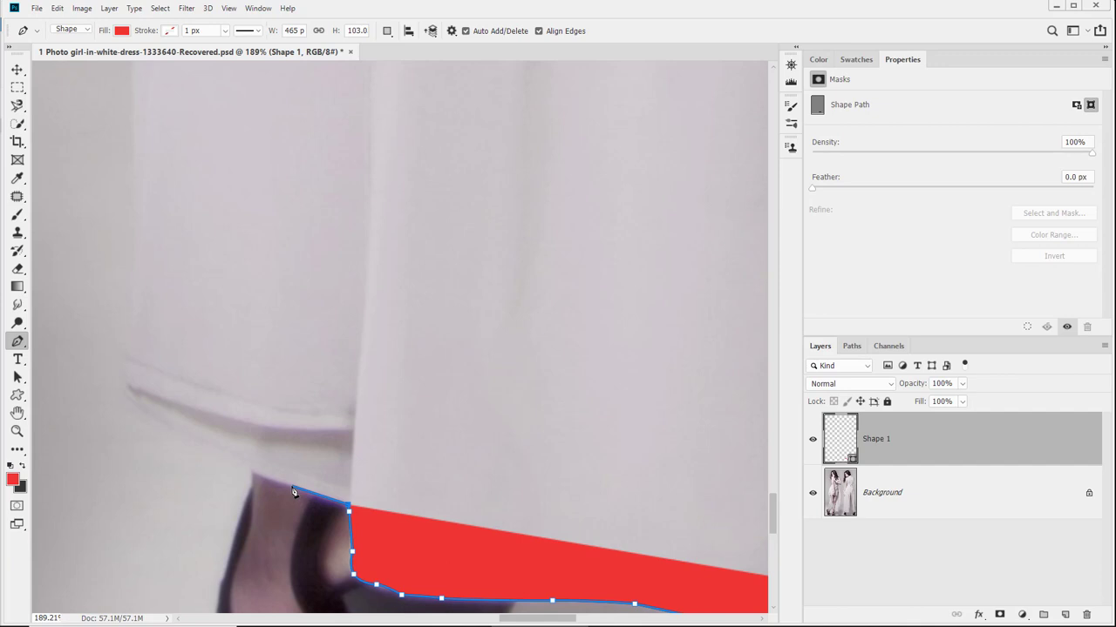
left_click(292, 488)
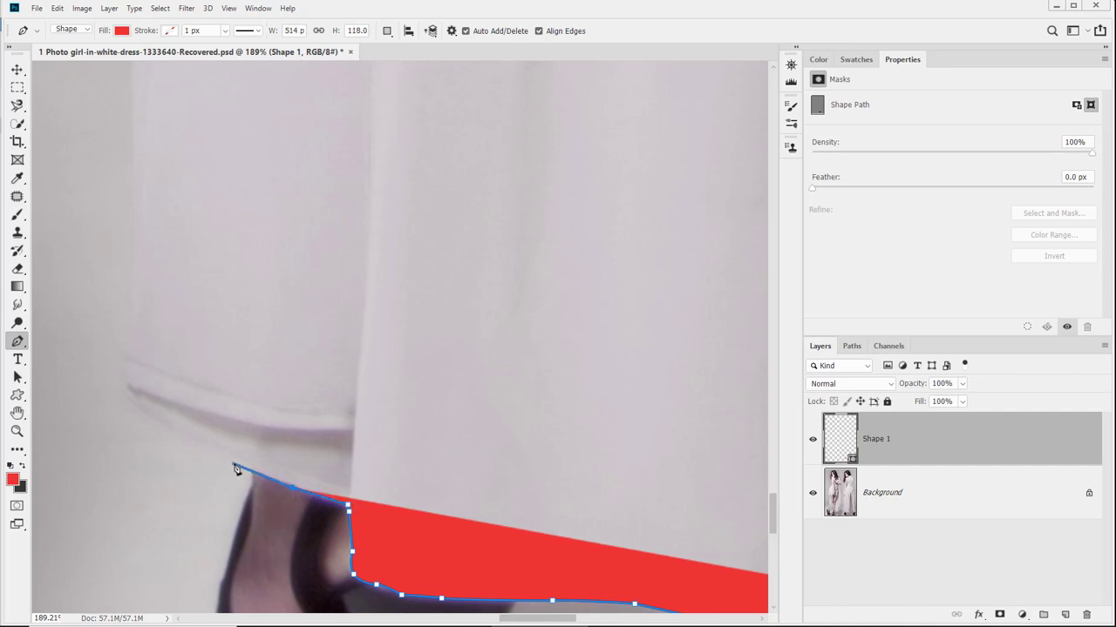
left_click(244, 469)
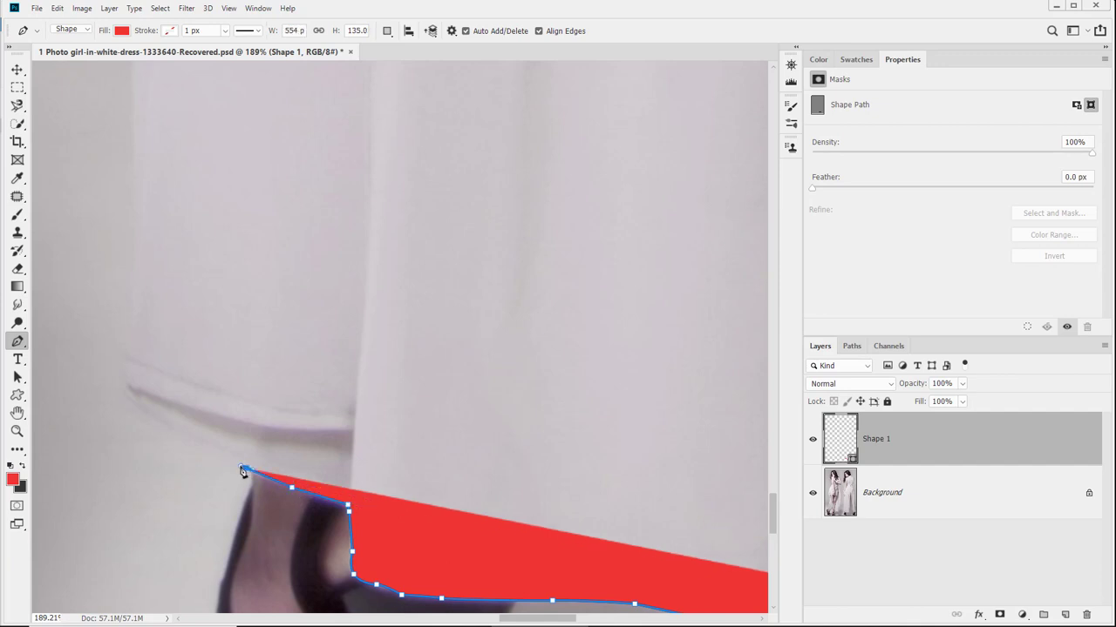
left_click_drag(135, 407, 122, 391)
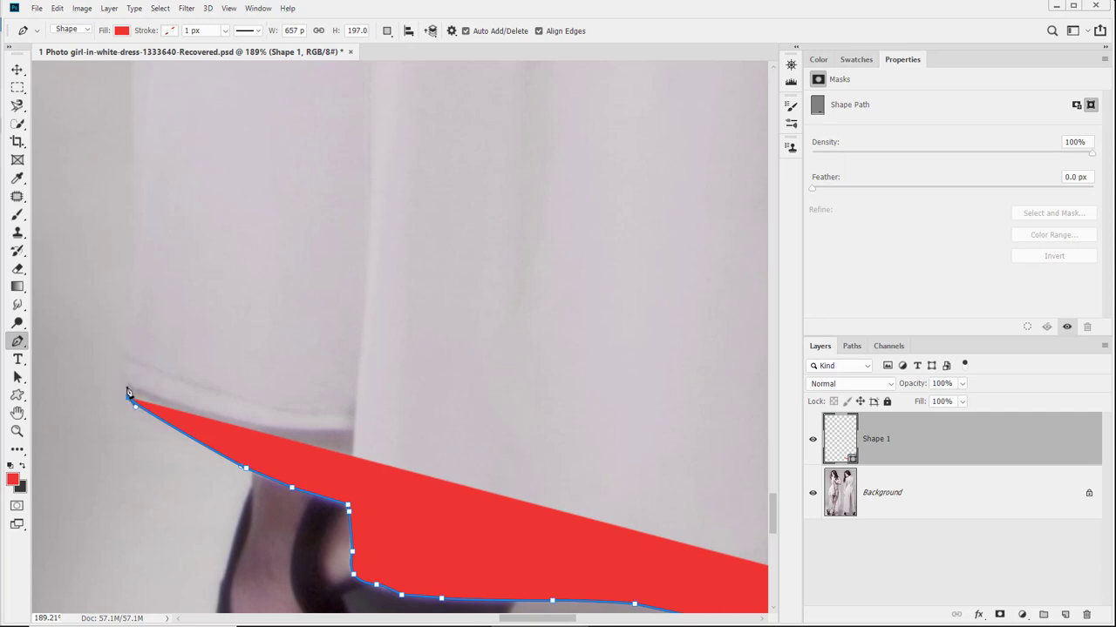
left_click(126, 387)
left_click_drag(126, 380, 217, 482)
Extend the path up the dress's outer left edge with a smooth anchor point and end the path there
left_click_drag(226, 372, 249, 309)
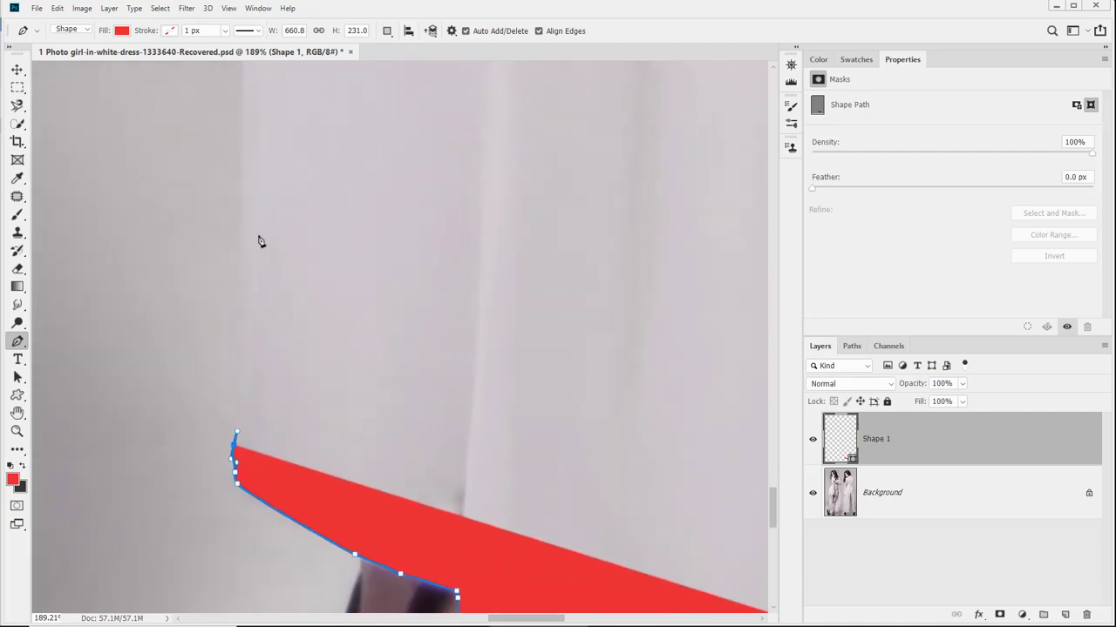
left_click(245, 214)
left_click_drag(245, 215, 246, 130)
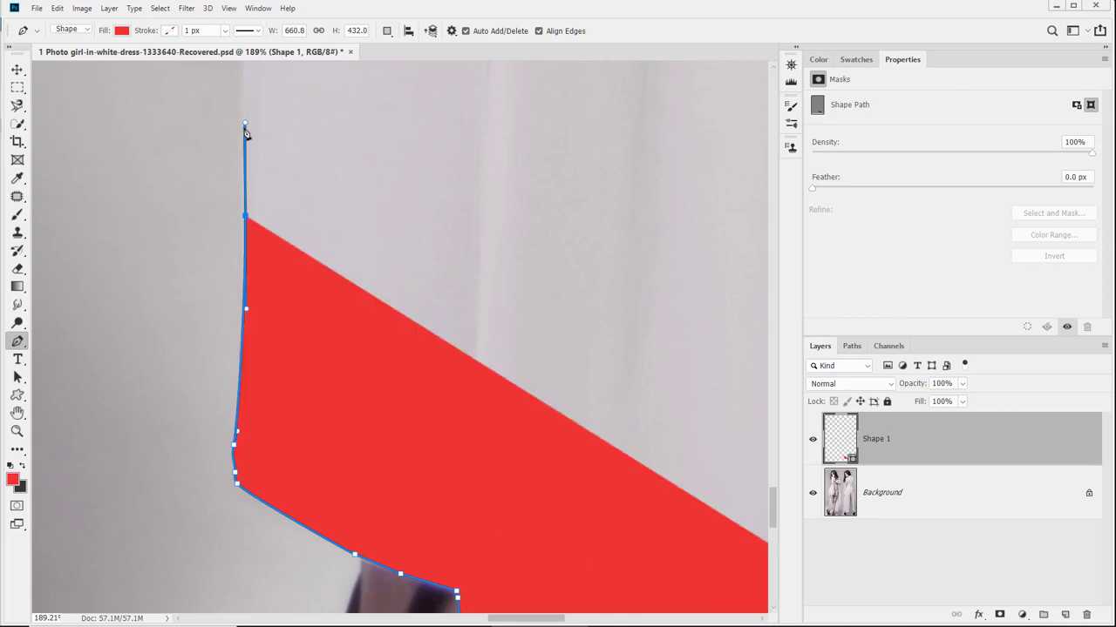
key("Return")
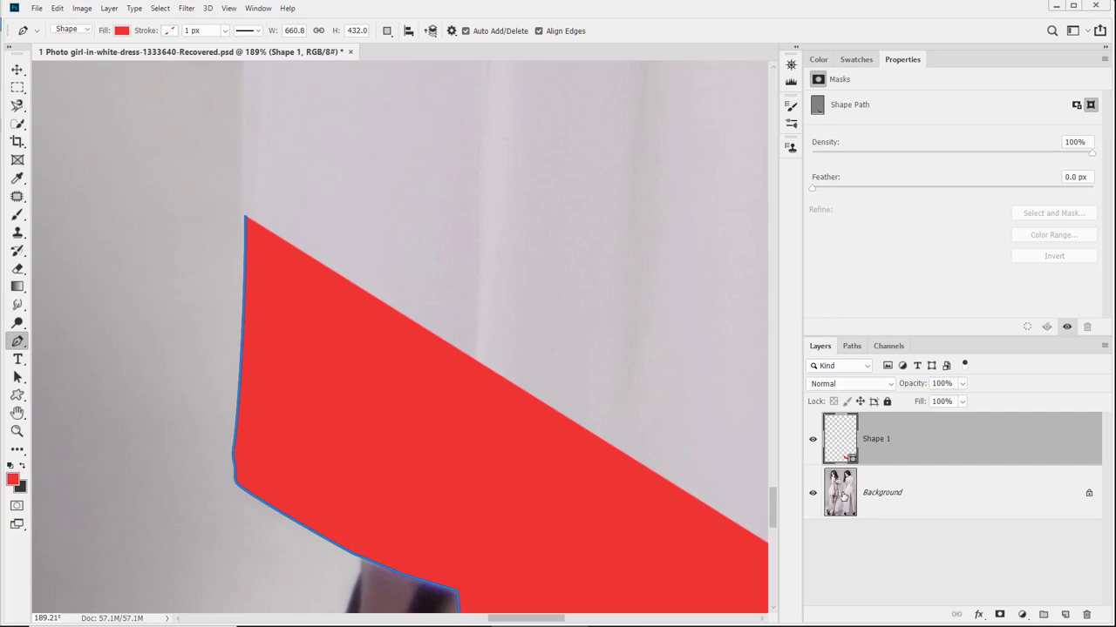
Add a Levels adjustment above the Background layer with RGB input levels of 85, 0.87 and 228
left_click(844, 497)
left_click(1021, 615)
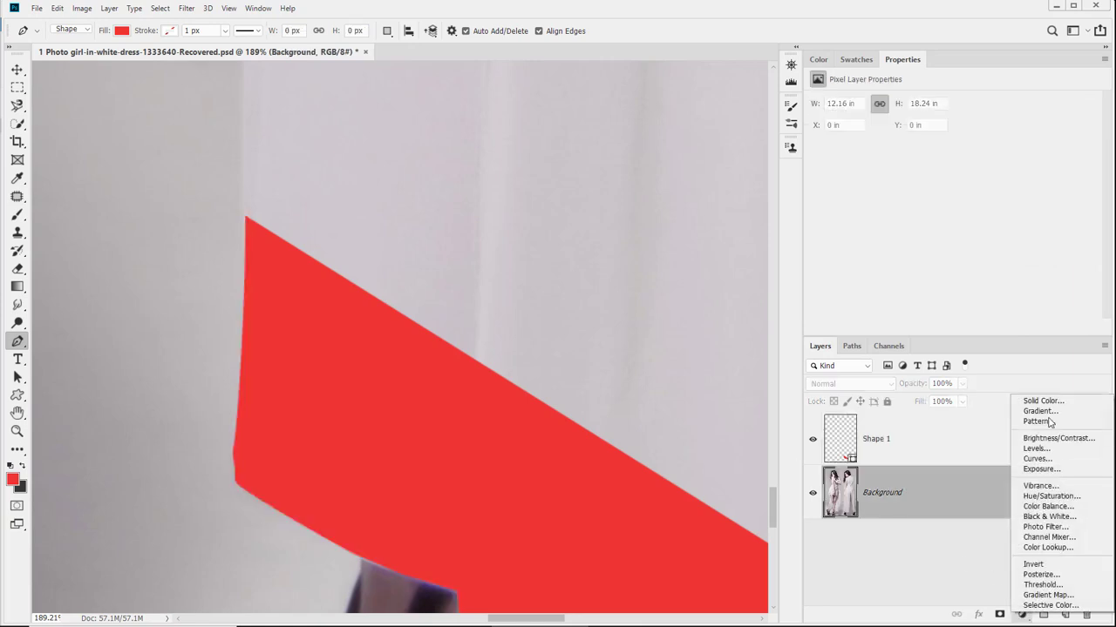
left_click(1053, 450)
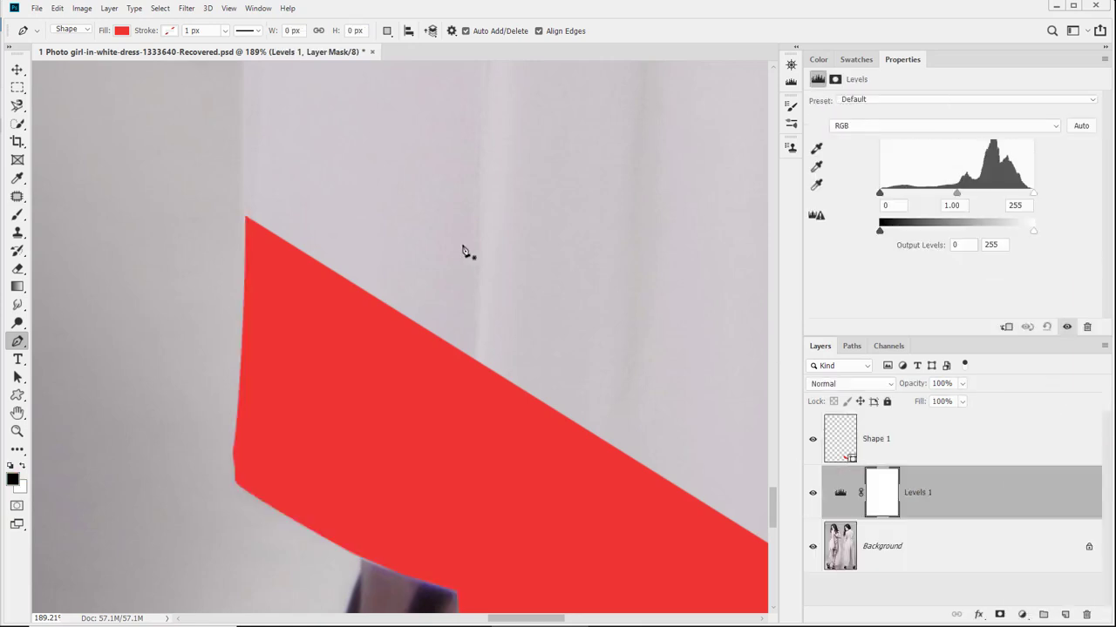
mouse_move(957, 197)
left_mouse_down()
mouse_move(921, 197)
mouse_move(975, 204)
left_mouse_up()
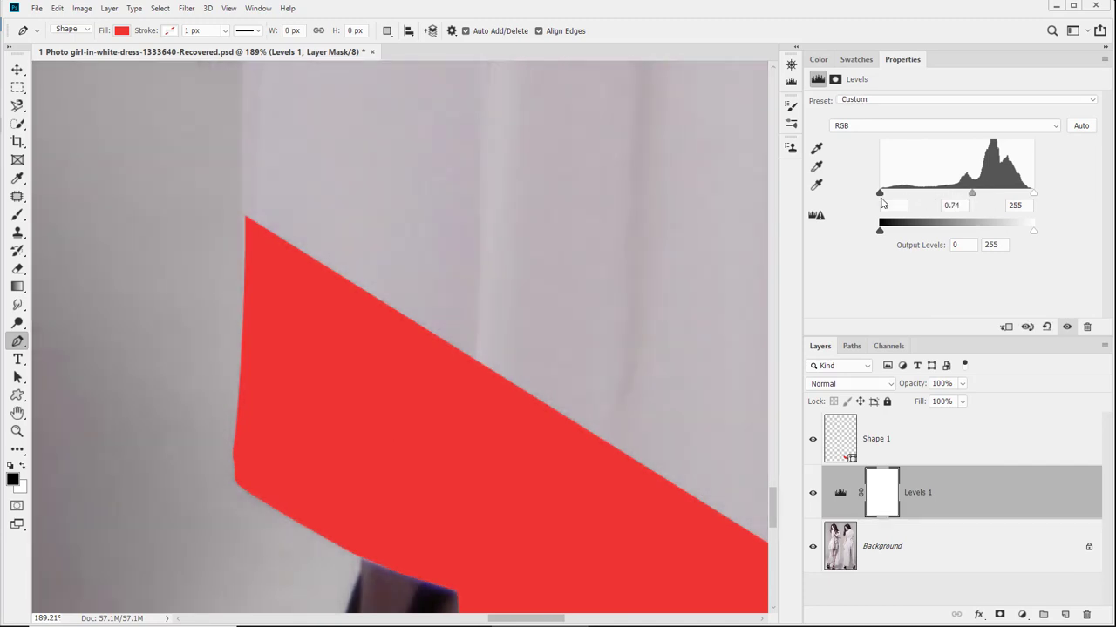
left_click_drag(880, 192, 978, 195)
Set the Levels adjustment's Red channel shadow input to 31 and compare the dress edges with the adjustment off and on
left_click(935, 131)
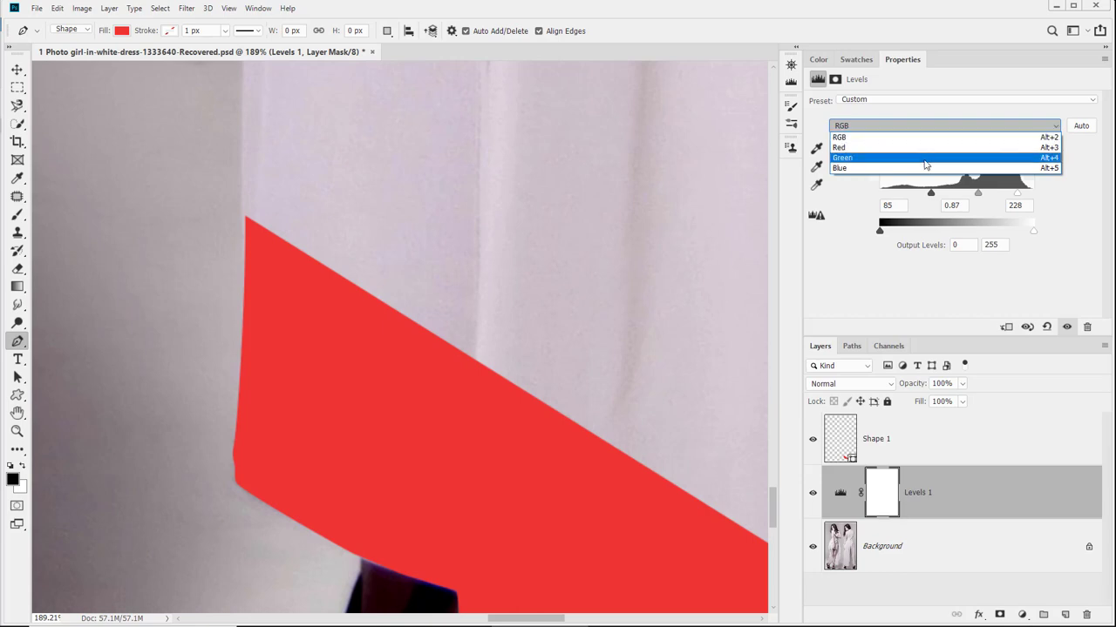
left_click(911, 148)
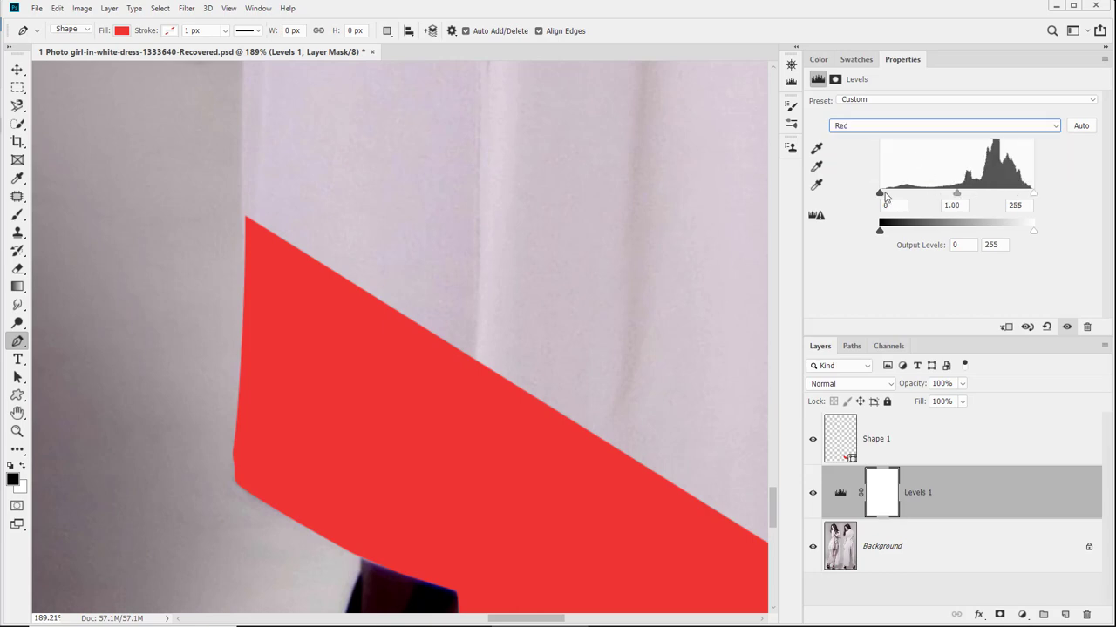
mouse_move(885, 195)
left_mouse_down()
mouse_move(924, 196)
mouse_move(901, 201)
left_mouse_up()
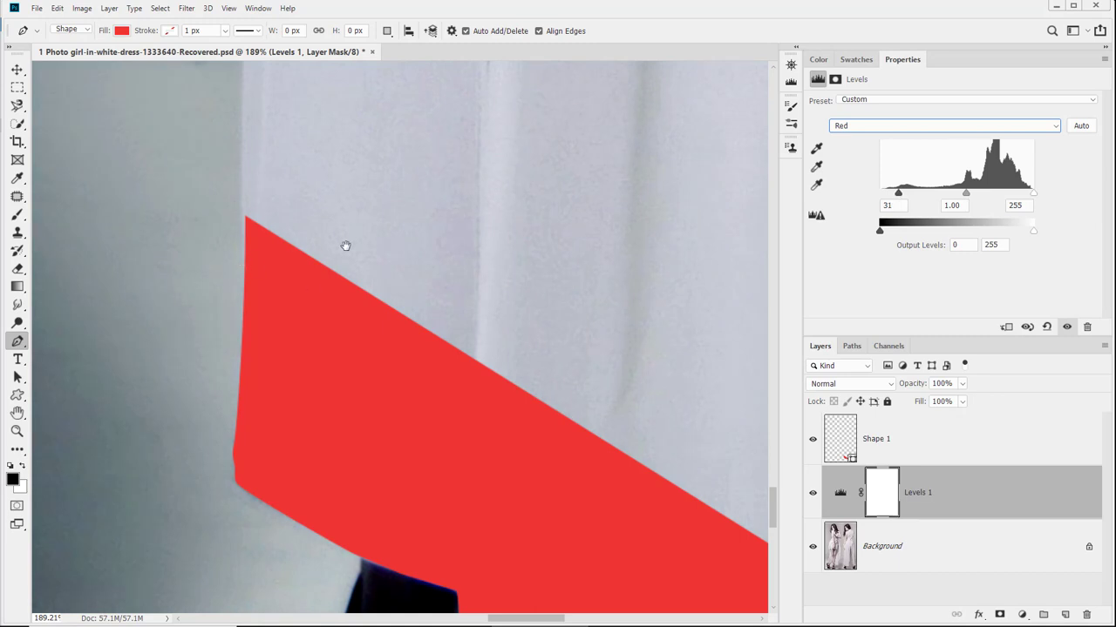
left_click_drag(344, 244, 250, 4)
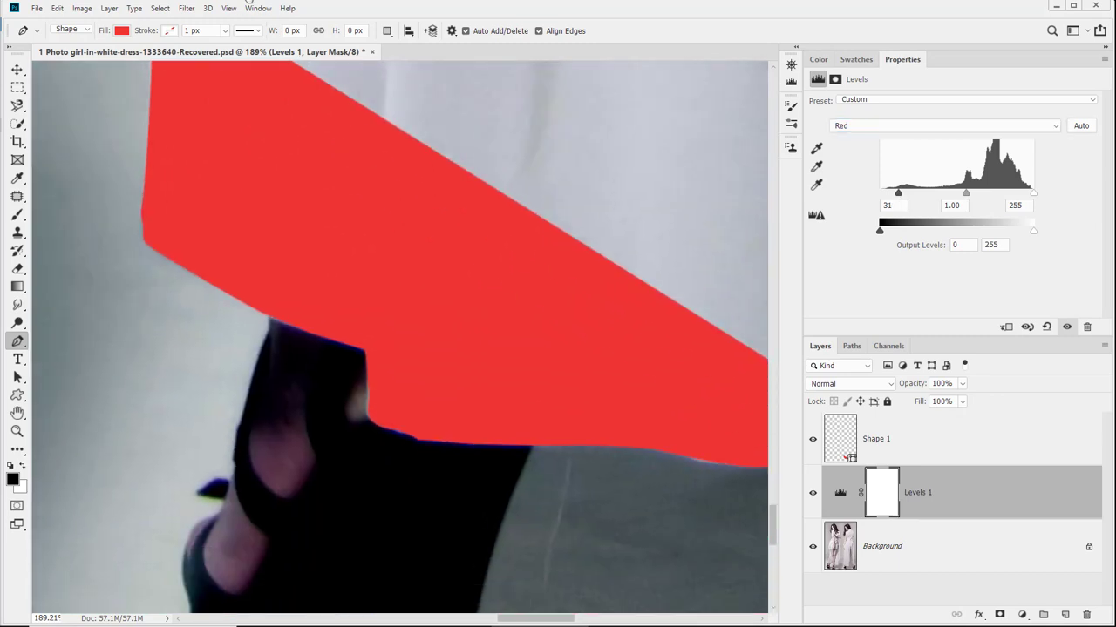
left_click_drag(630, 275, 209, 245)
left_click_drag(416, 296, 442, 312)
left_click(812, 494)
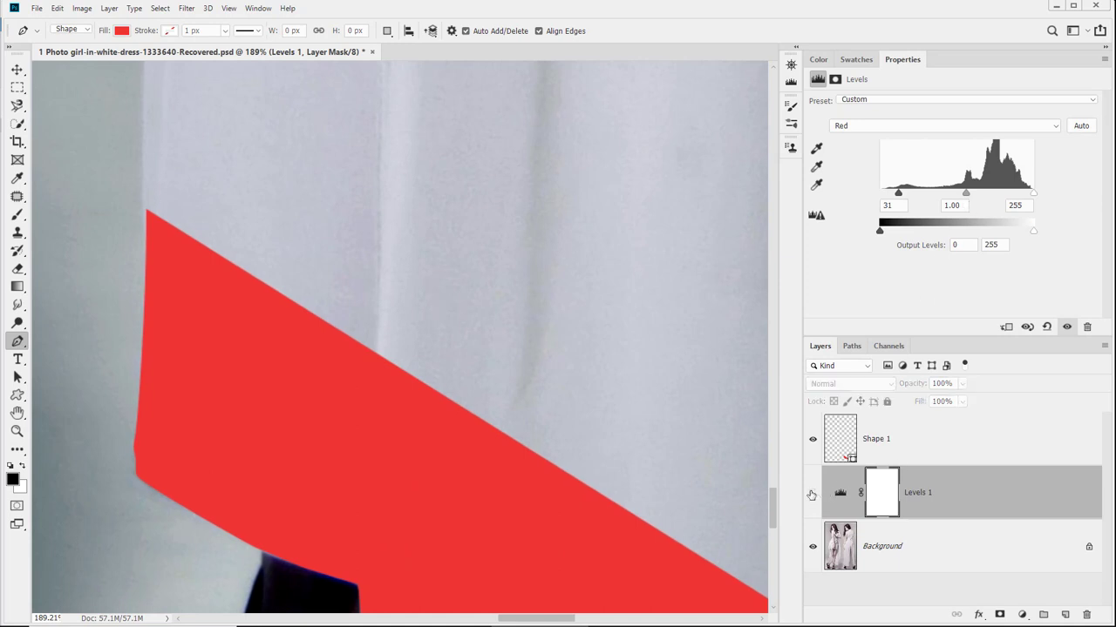
left_click(812, 494)
Reselect the Shape 1 layer and continue its open path up the dress's outer edge with smooth anchor points
left_click(921, 431)
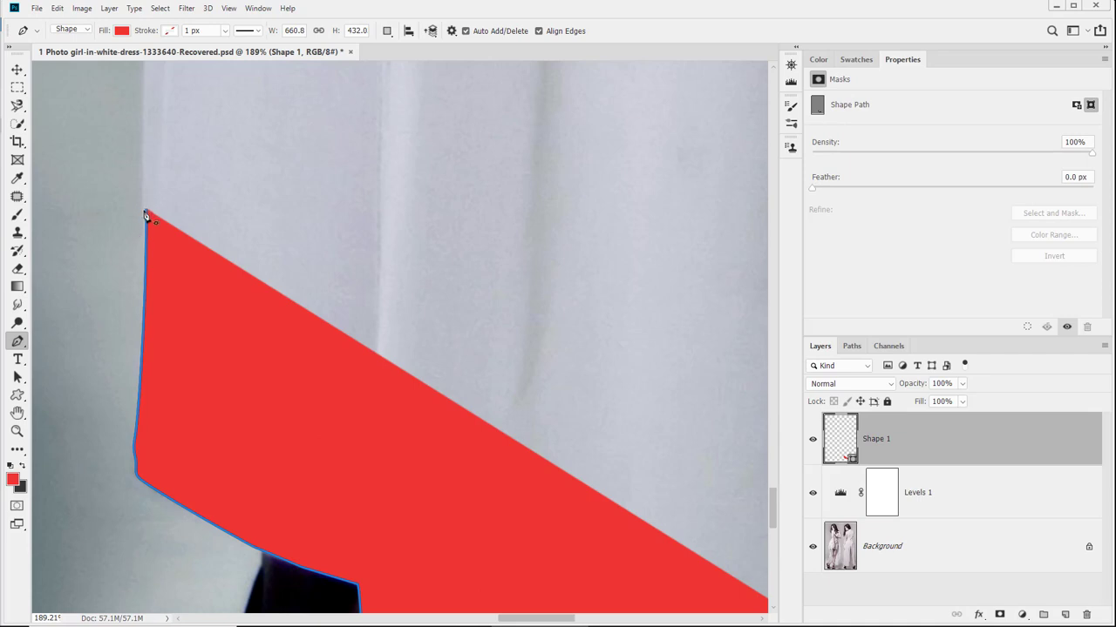
left_click_drag(147, 215, 145, 114)
left_click_drag(146, 210, 205, 249)
left_click_drag(199, 229, 201, 168)
key("space")
left_click_drag(200, 168, 192, 587)
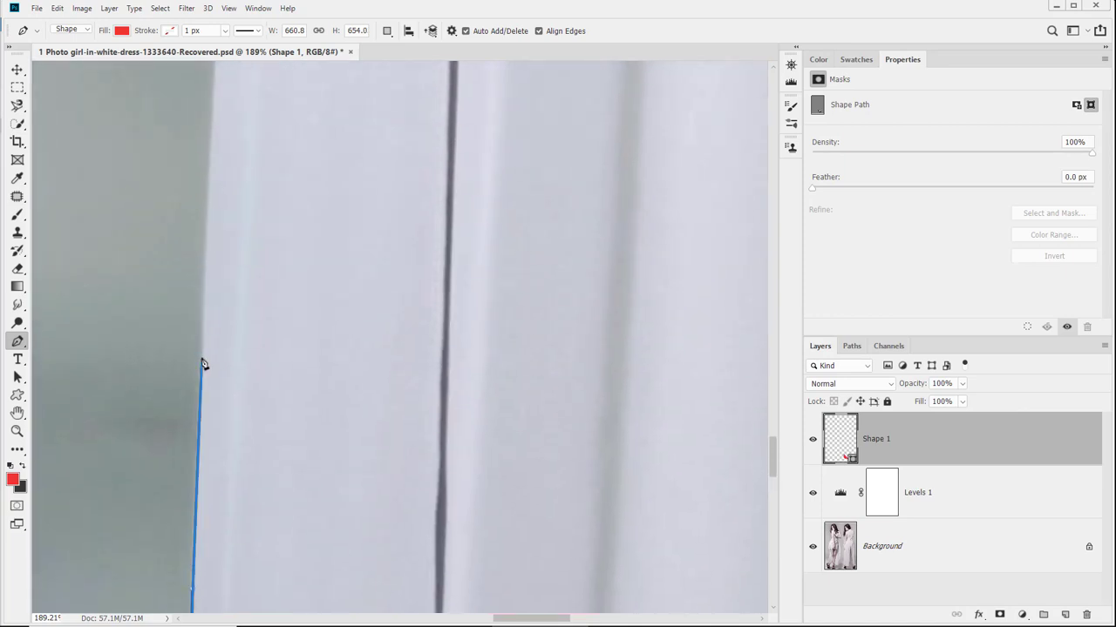
left_click_drag(202, 359, 206, 301)
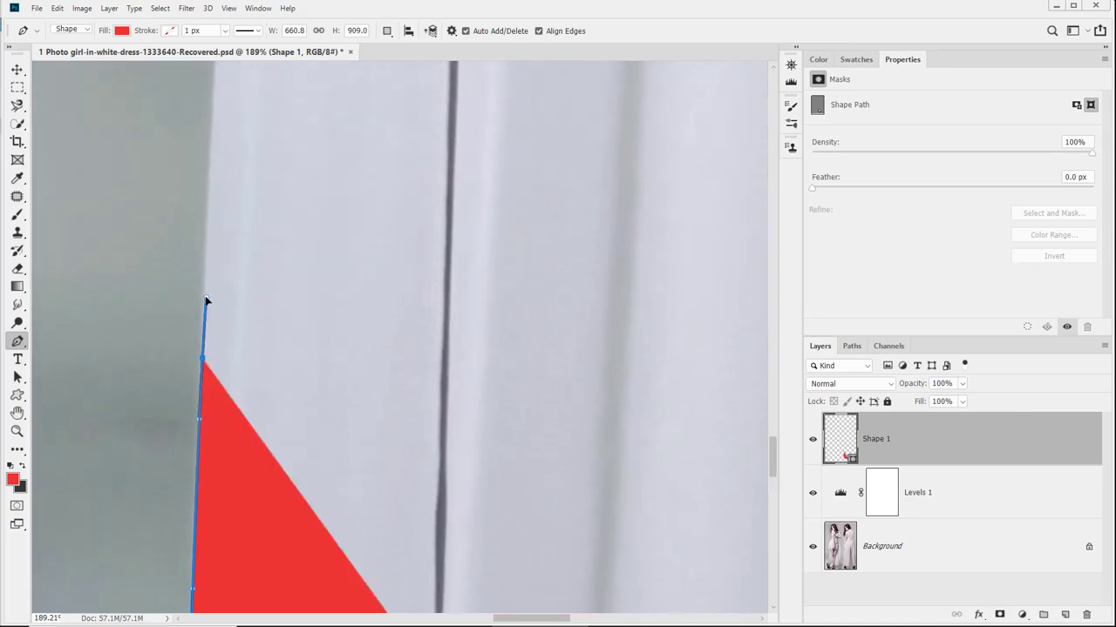
left_click(204, 363, "alt")
key("ctrl+z")
left_click(206, 365)
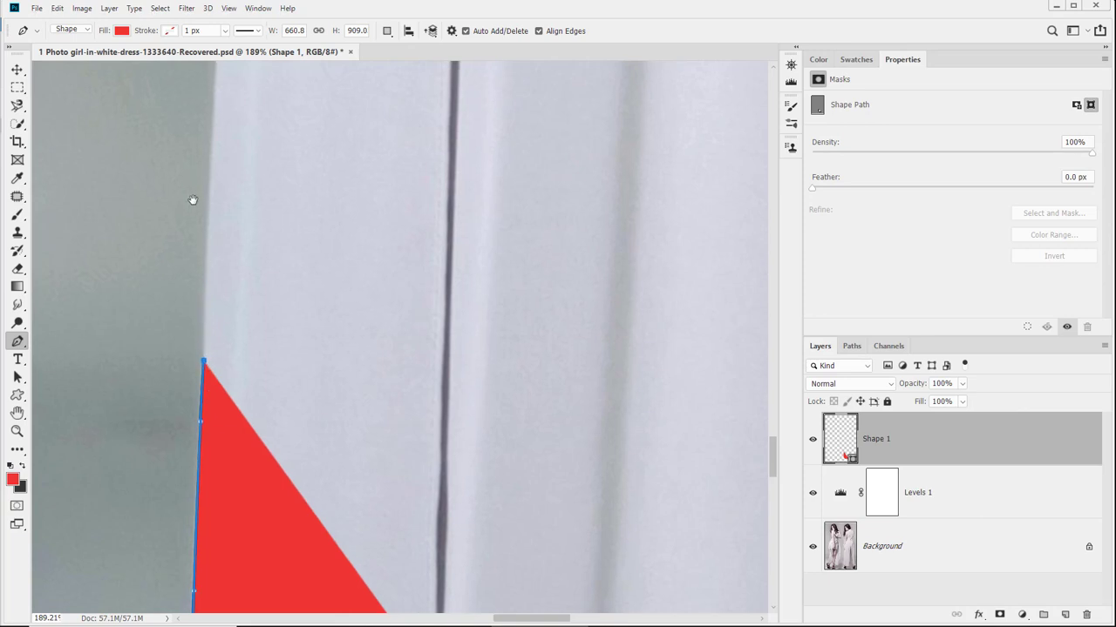
Extend the path with smooth anchor points farther up the dress's outer edge to just below the little finger
left_click_drag(192, 199, 236, 378)
left_click_drag(264, 258, 260, 529)
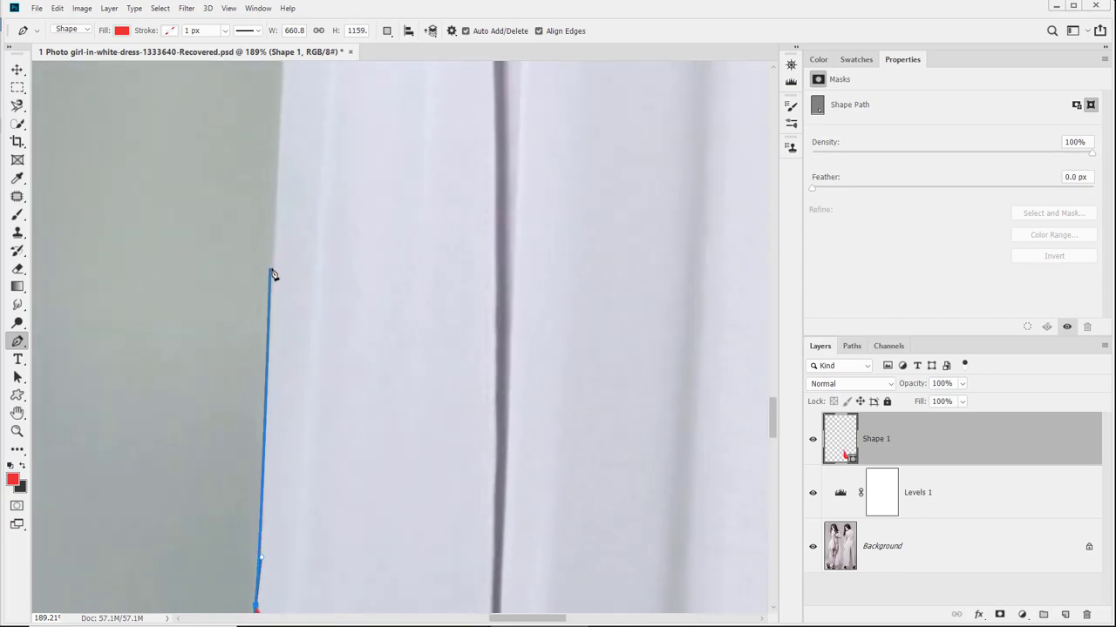
left_click_drag(273, 269, 277, 582)
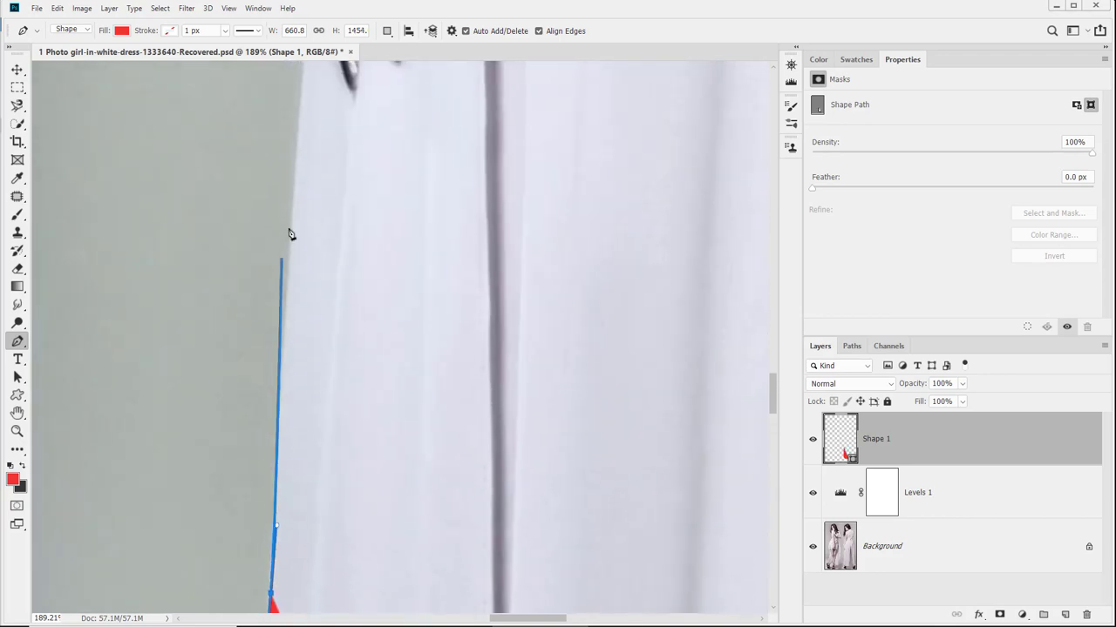
left_click_drag(301, 103, 306, 63)
left_click_drag(309, 130, 333, 413)
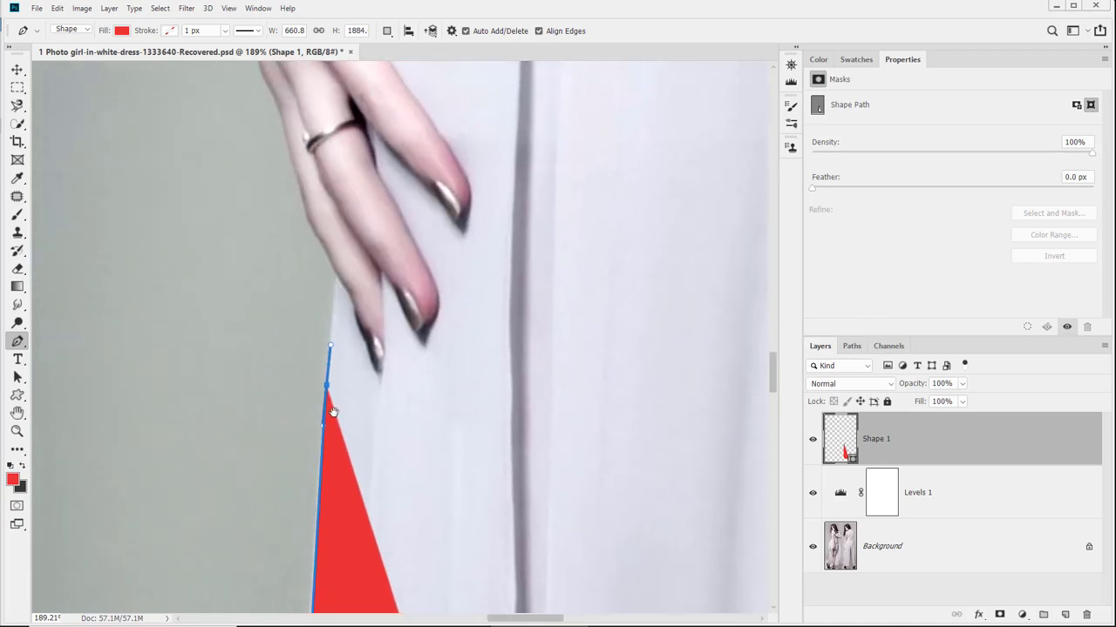
Trace from where the dress meets the little finger, down the finger's outer edge and around its nail tip
left_click(338, 285)
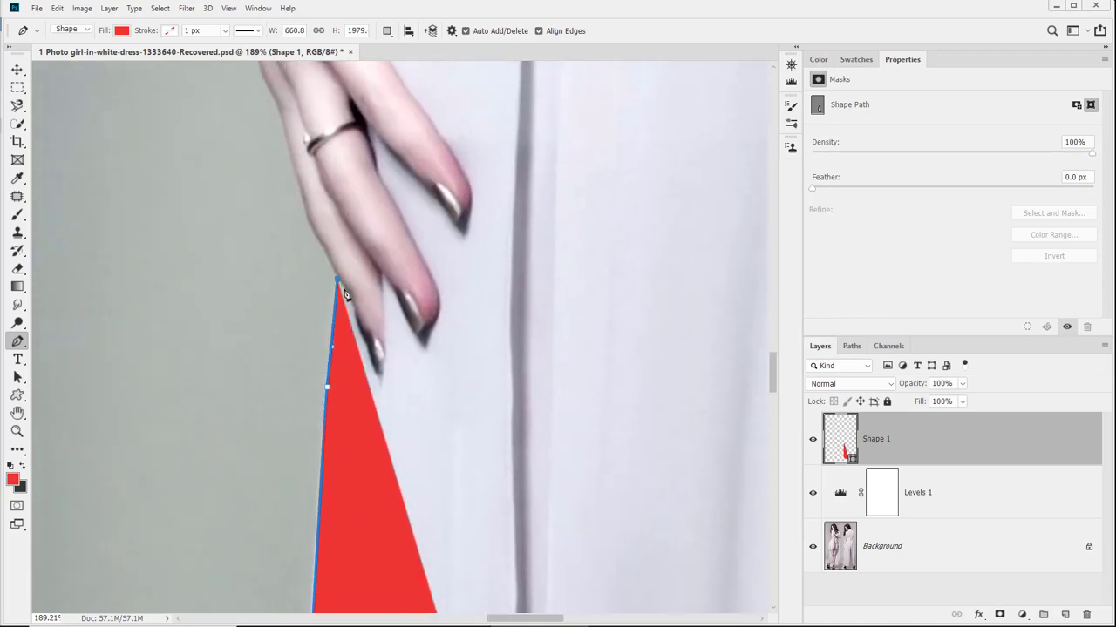
left_click(354, 307)
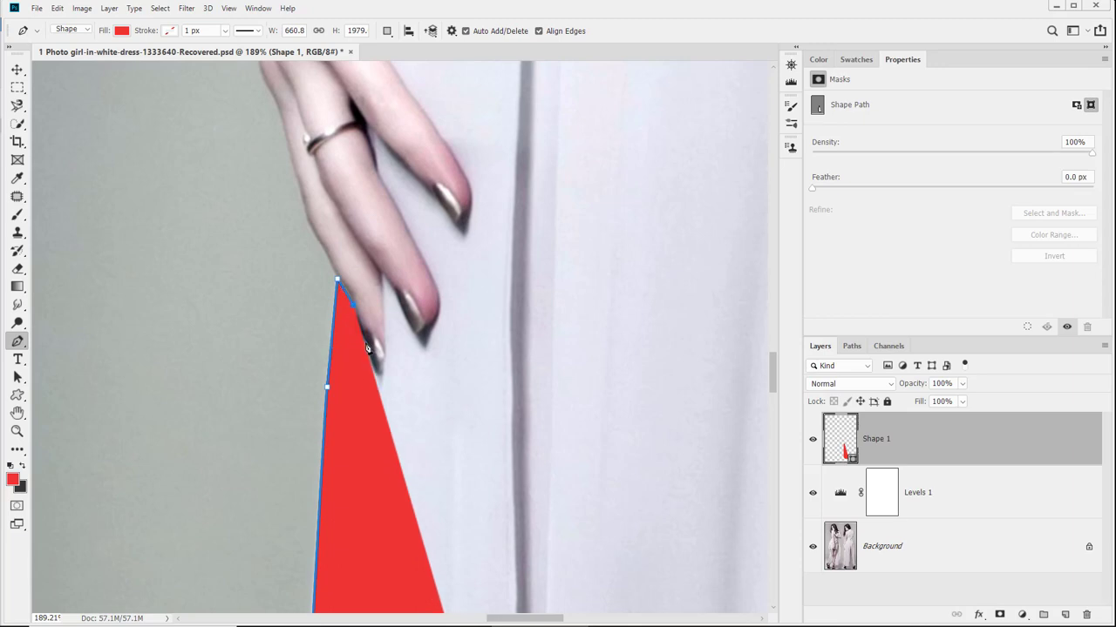
left_click(361, 342)
left_click(374, 372)
left_click(376, 377)
left_click_drag(384, 375, 389, 362)
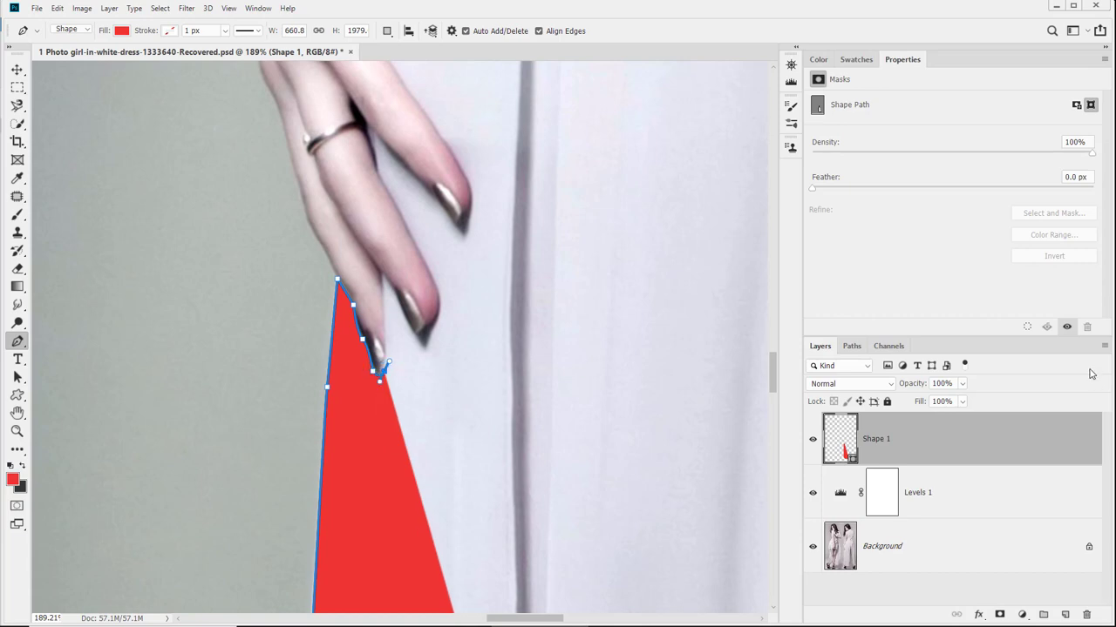
Lower the Shape 1 layer's opacity to 51%, preview the shape with no fill, and set its fill to pure red
left_click(893, 437)
left_click_drag(959, 385, 936, 406)
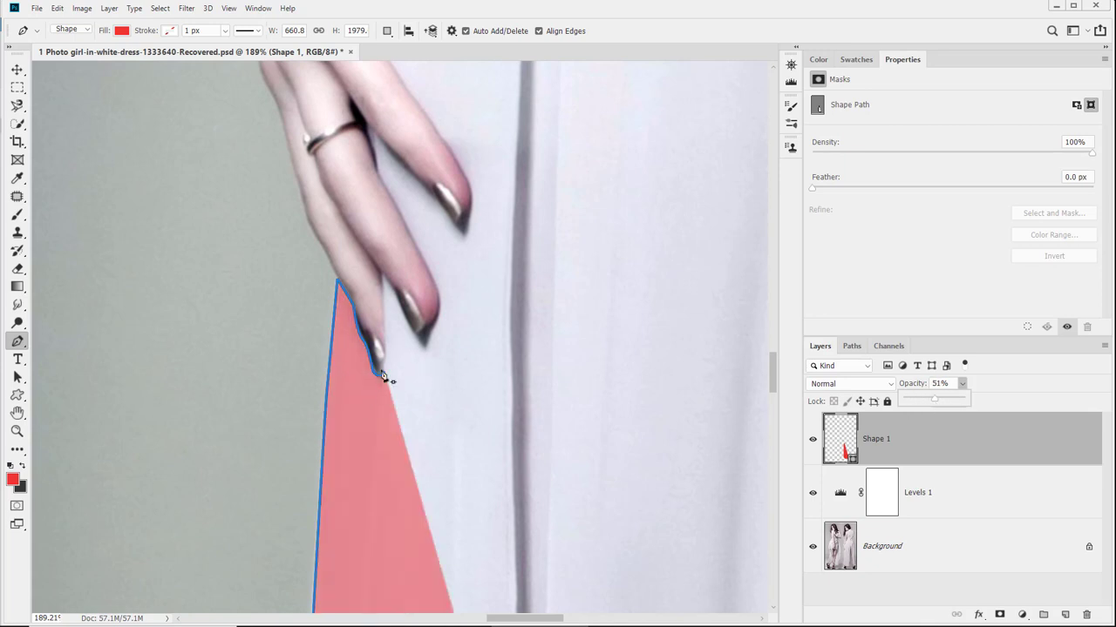
left_click(123, 35)
left_click(122, 33)
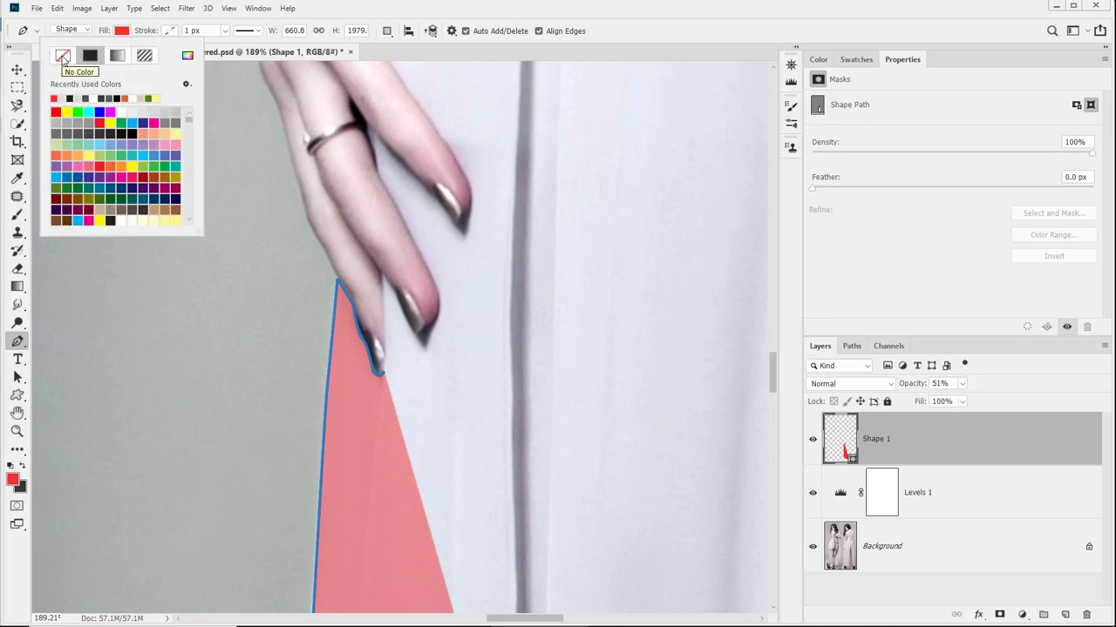
left_click(62, 57)
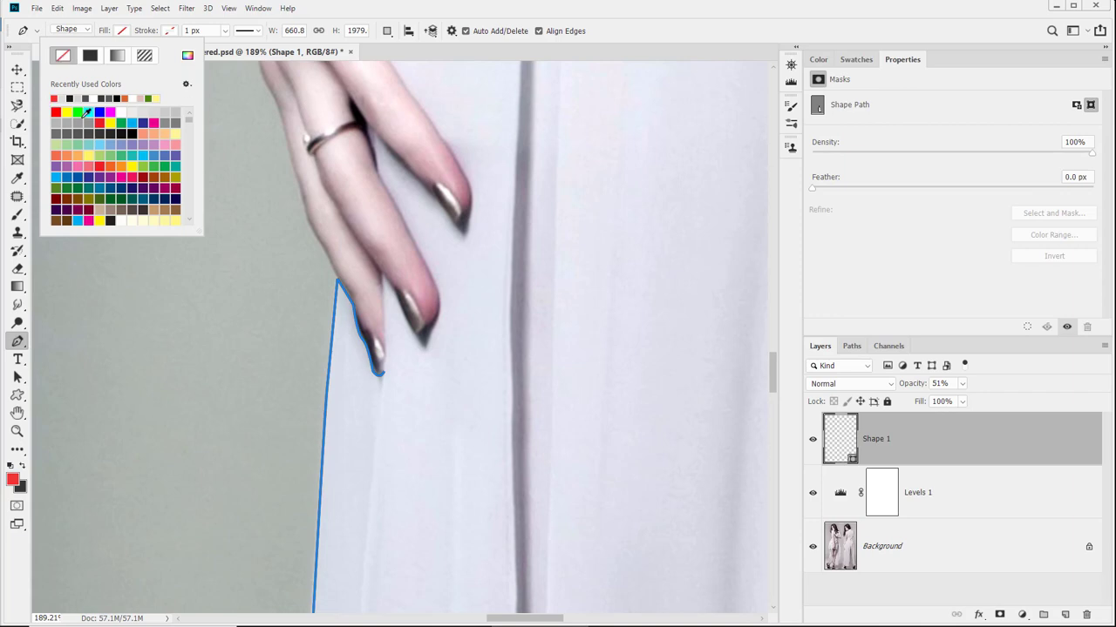
left_click(56, 101)
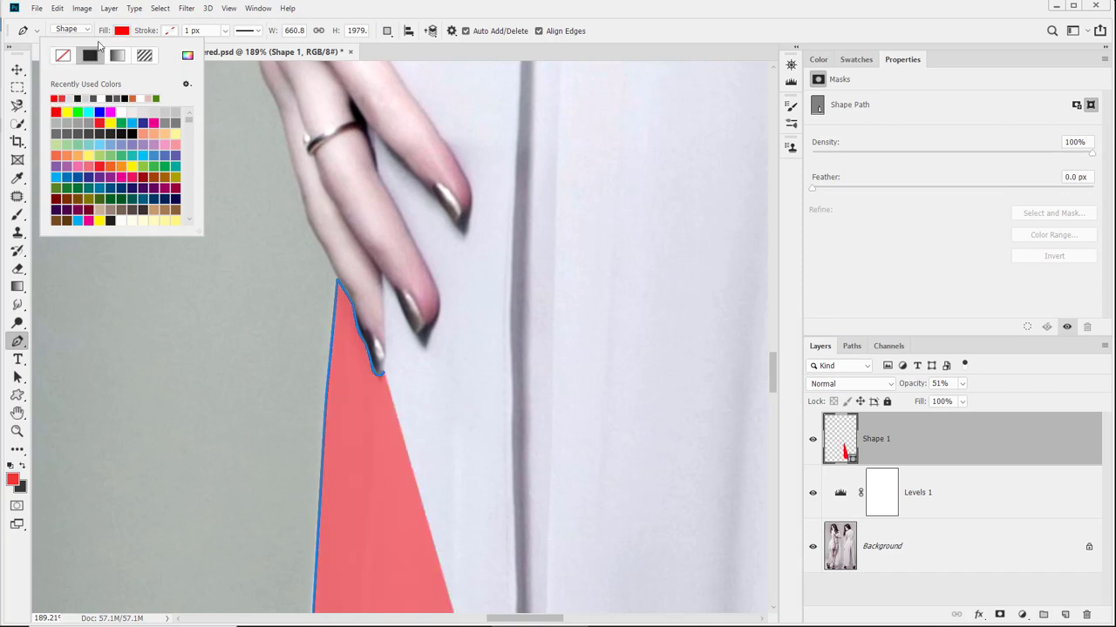
left_click(136, 31)
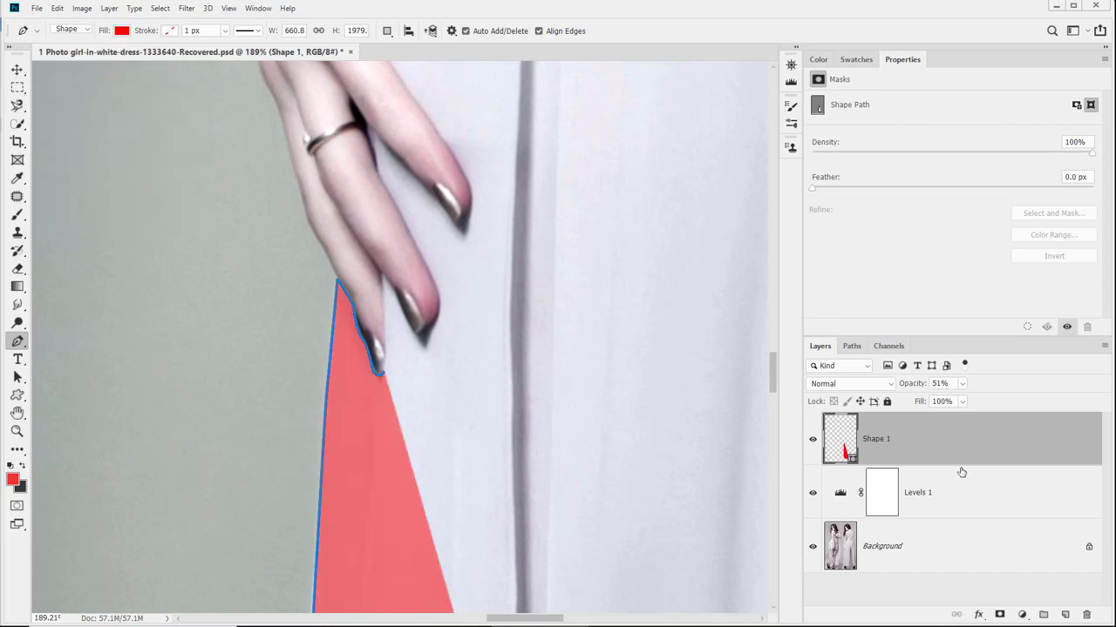
Resume the path at the little finger's tip and trace up its inner side to the notch beside the ringed finger
left_click(384, 373)
left_click(384, 357)
left_click(381, 275)
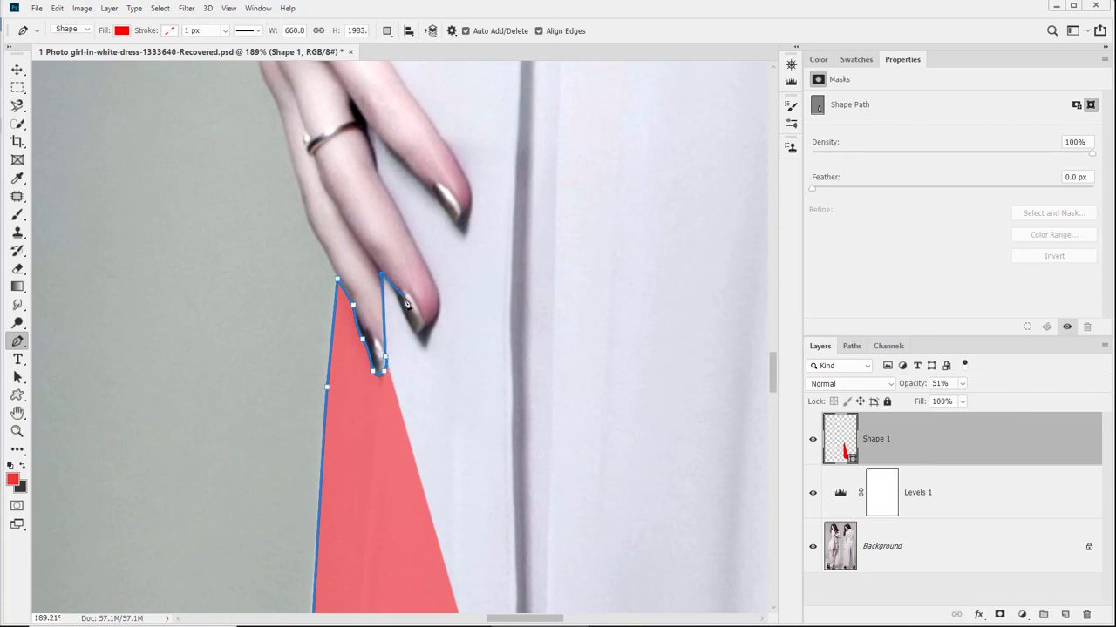
Trace down the ringed finger's nail, around its fingertip and up along its far side
left_click(419, 342)
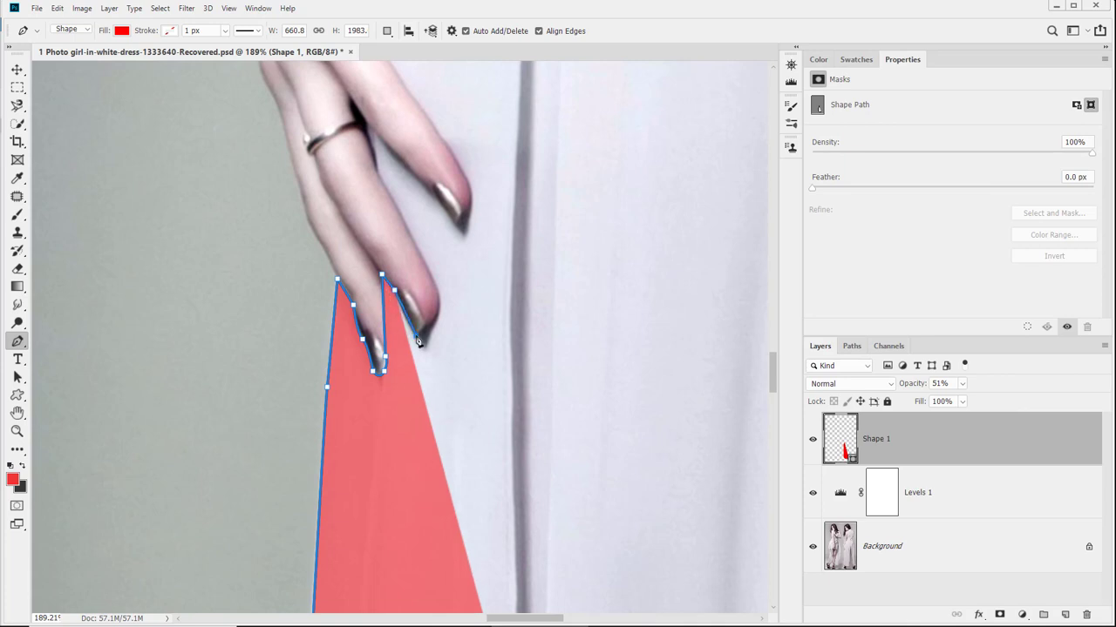
left_click(422, 336)
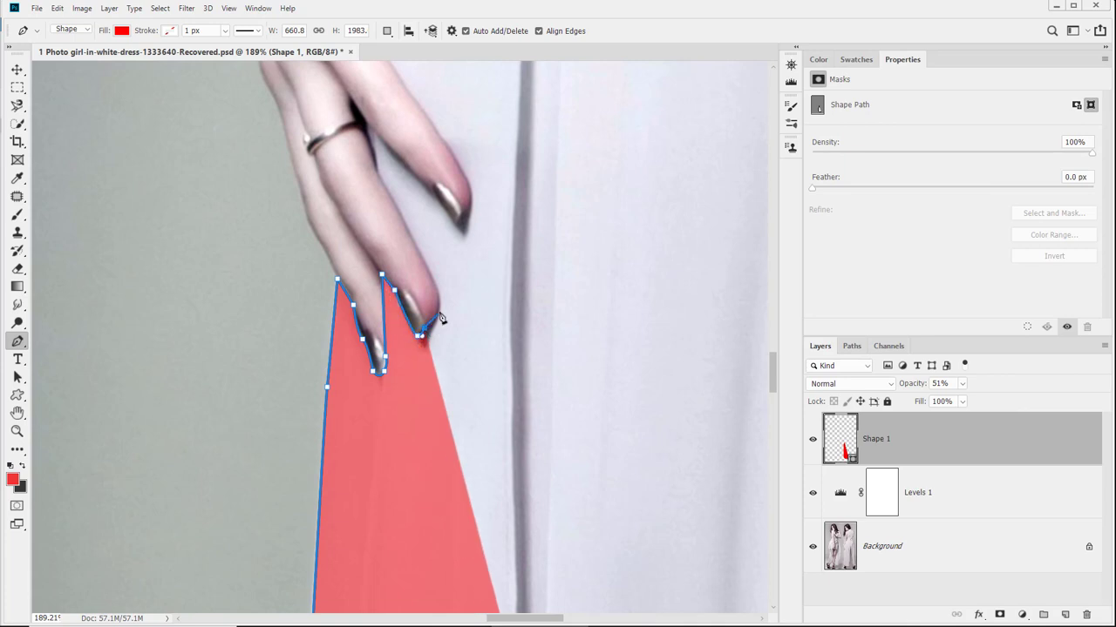
left_click(434, 337)
left_click_drag(443, 281, 415, 248)
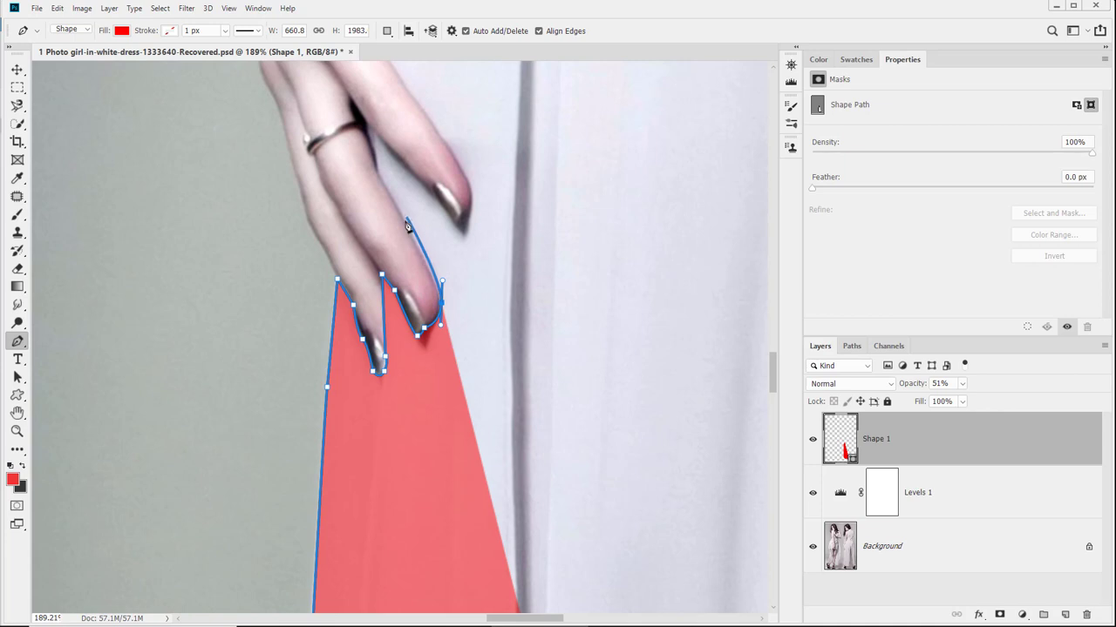
scroll(405, 380, "up", 5)
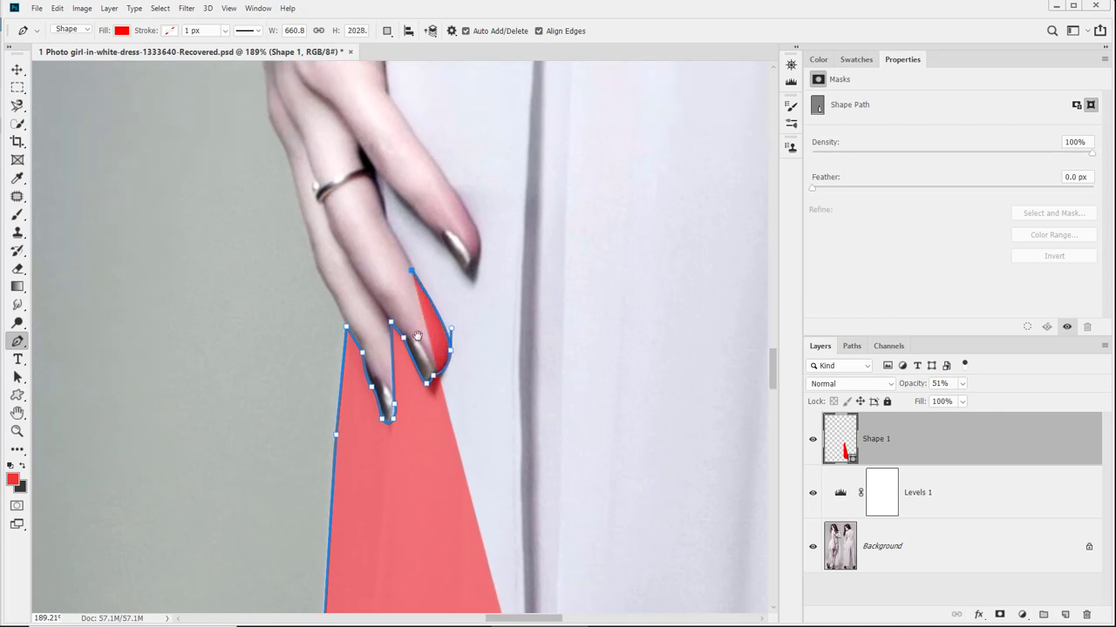
Extend the path up the ringed finger to the dark gap beside the ring and turn it at the gap's upper end
left_click_drag(403, 373, 397, 349)
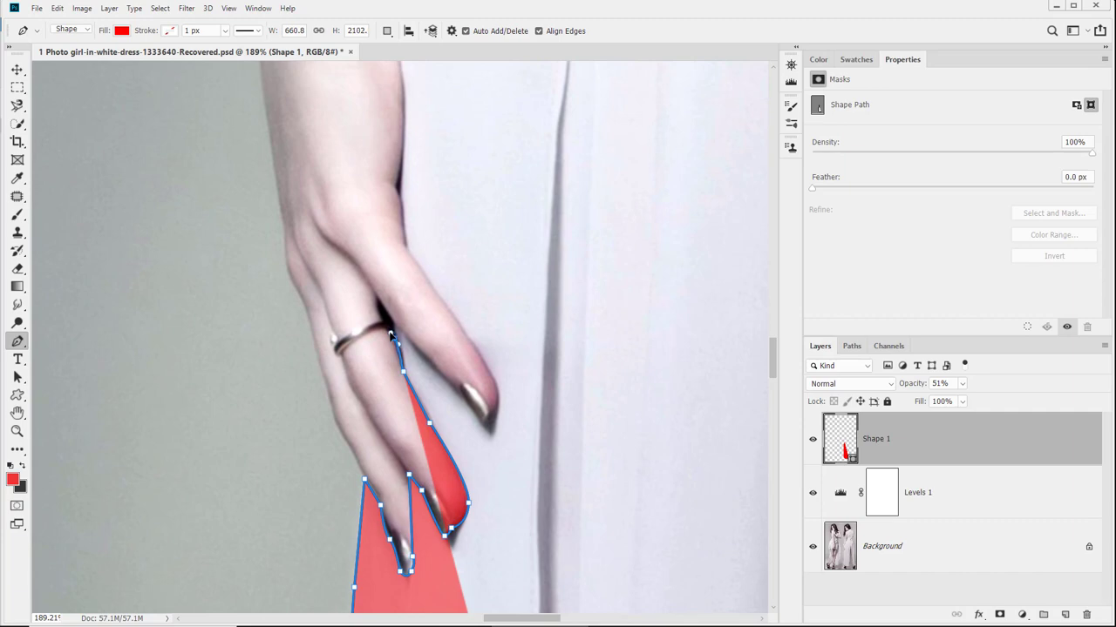
left_click(391, 327)
left_click(380, 310)
left_click(382, 312)
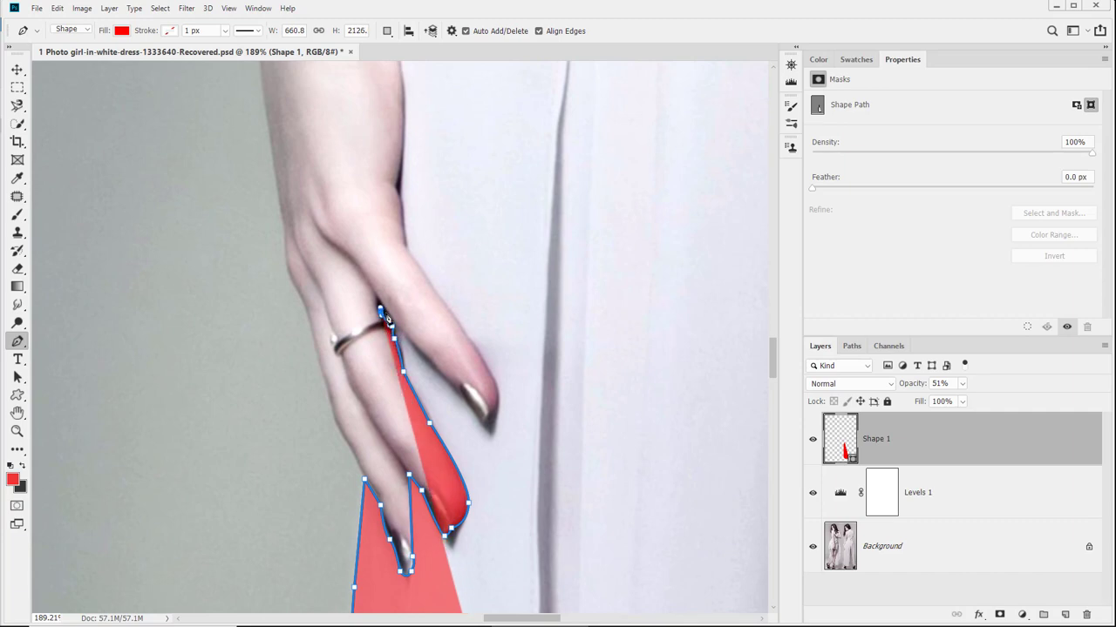
Trace down the lower edge of the finger next to the ringed one, around its nail tip and back up its far side
left_click_drag(399, 335, 461, 401)
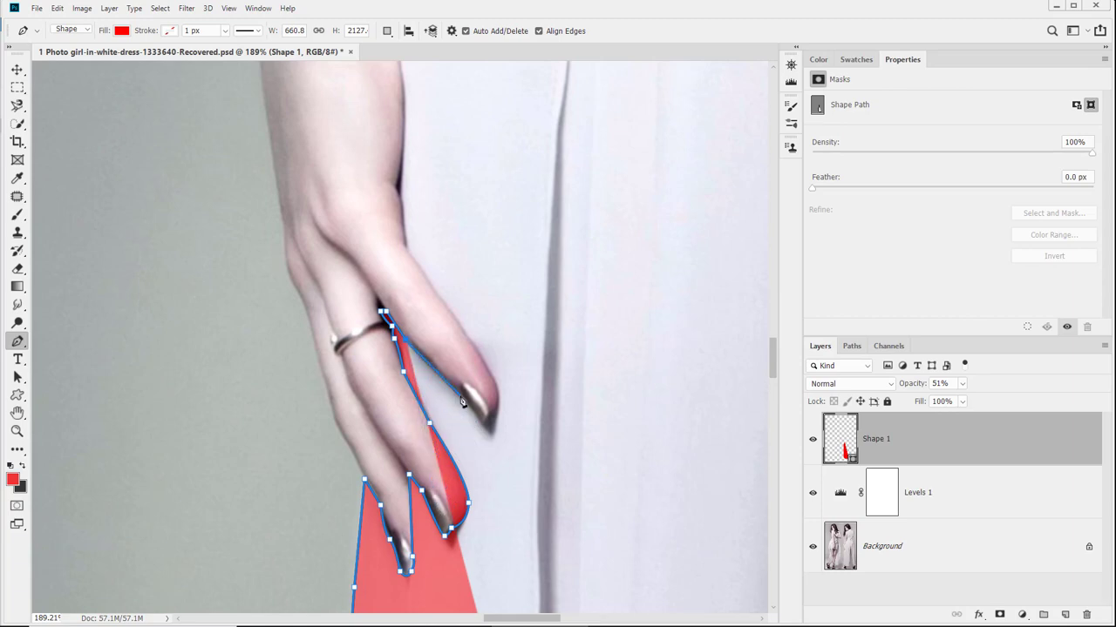
left_click_drag(461, 397, 479, 418)
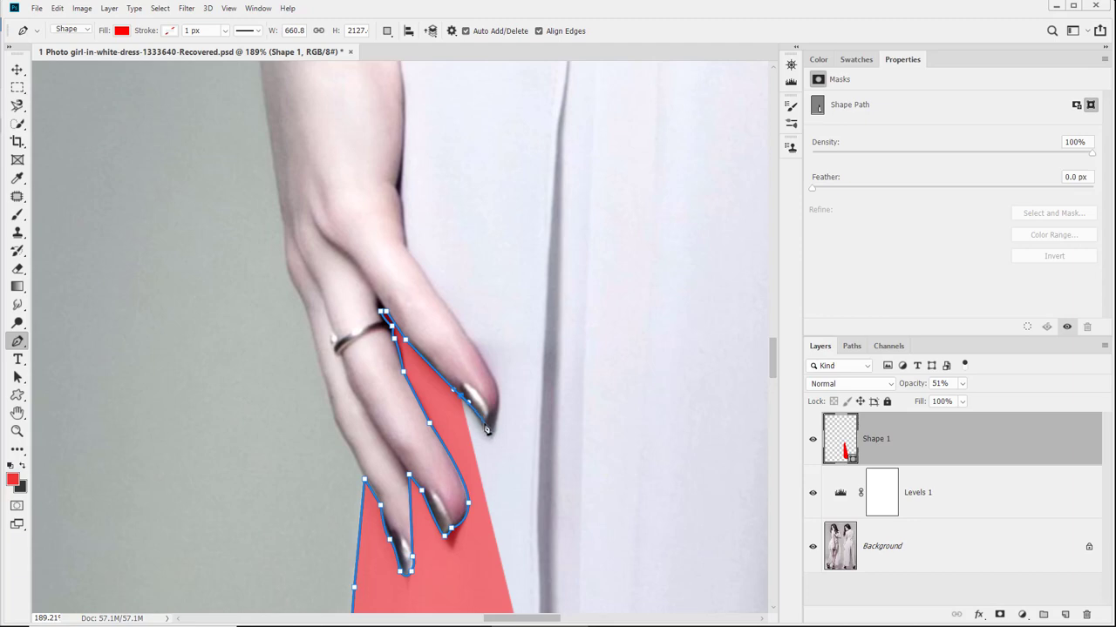
left_click(483, 424)
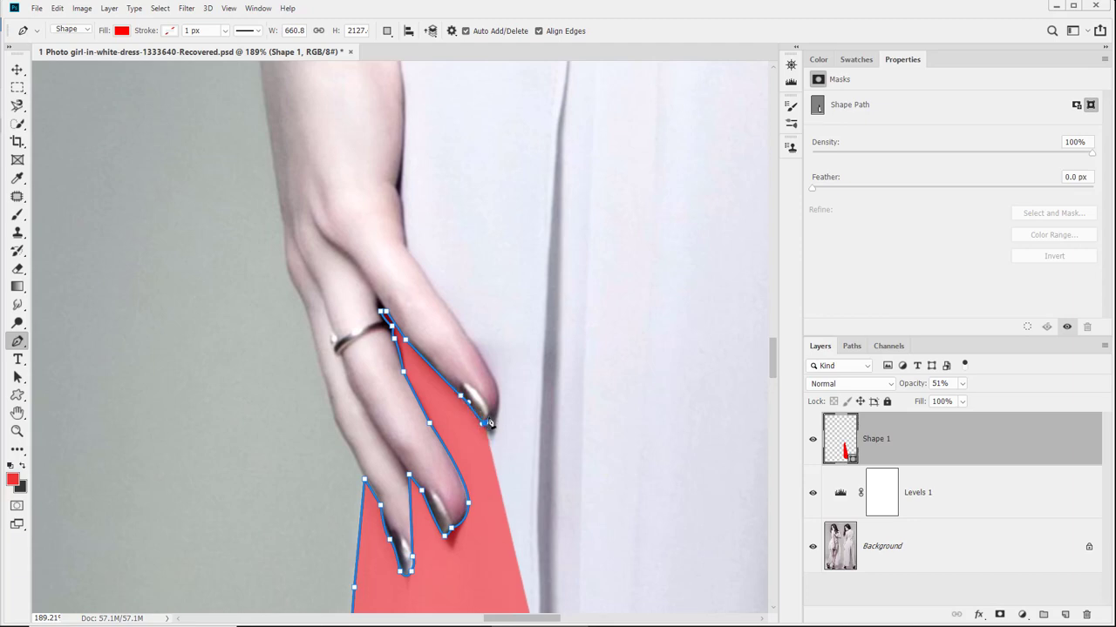
left_click(489, 422)
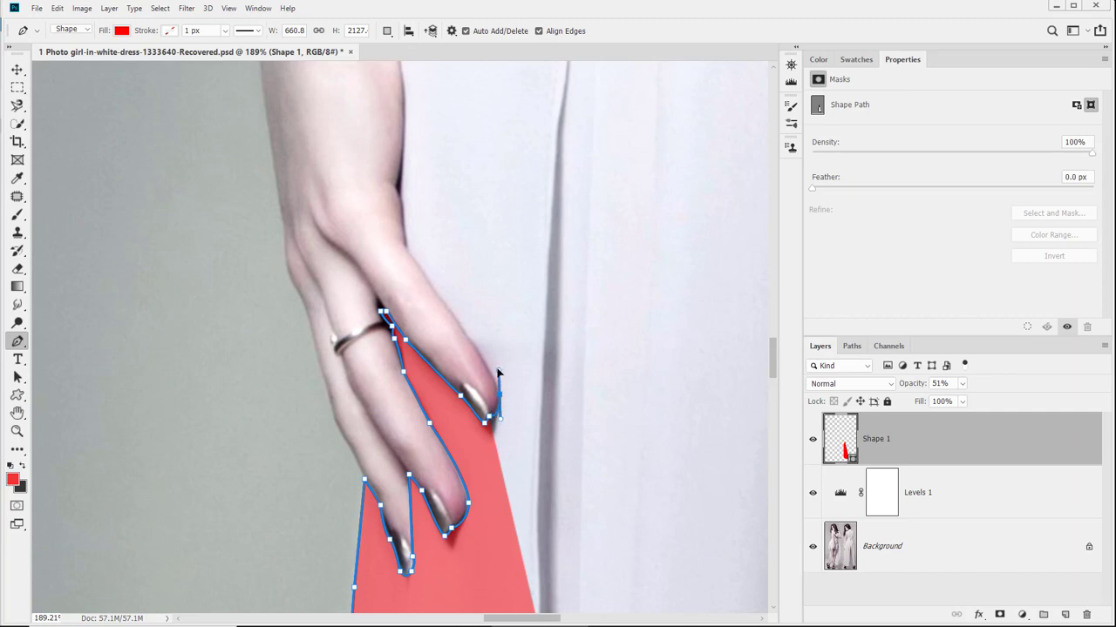
left_click(497, 371)
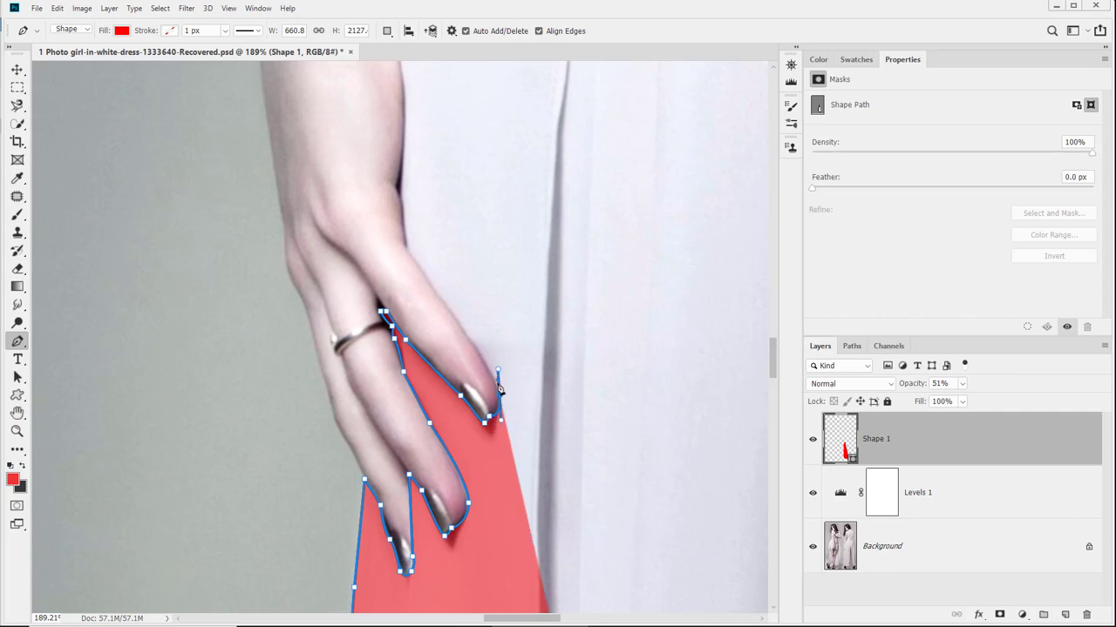
left_click(453, 319)
Continue the path up the boundary between the hand and the dress, past the knuckle to the wrist
left_click_drag(452, 358, 501, 620)
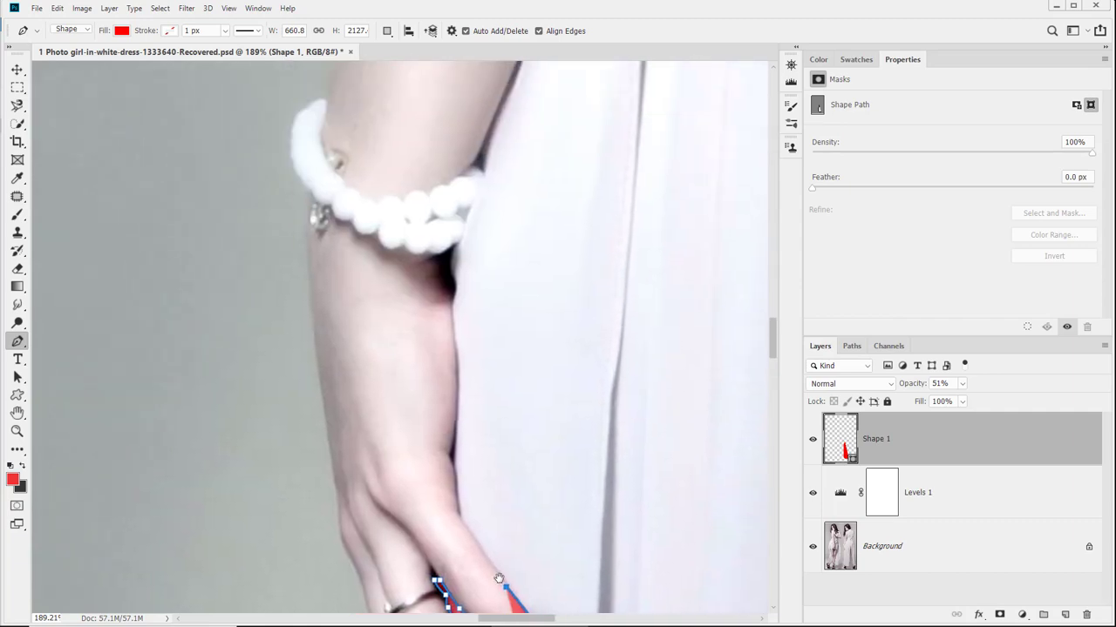
left_click(474, 535)
left_click(460, 519)
left_click(455, 467)
left_click_drag(452, 465, 449, 579)
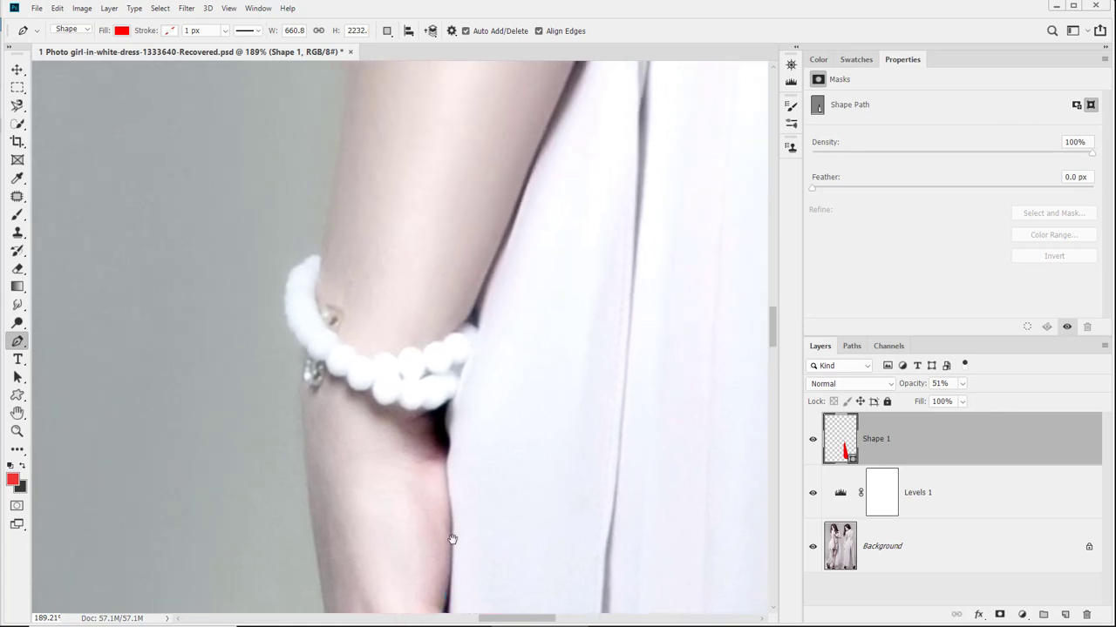
left_click_drag(453, 540, 442, 478)
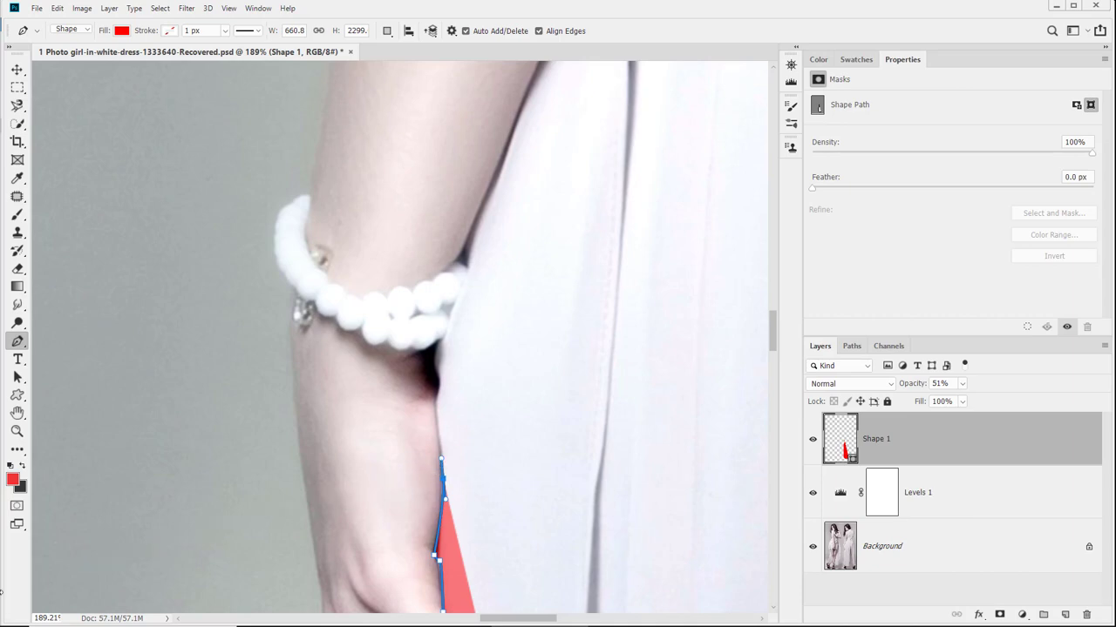
Trace the dress edge past the dark shadow and around the lower bracelet bead, ending the path at the upper bead
left_click(437, 407)
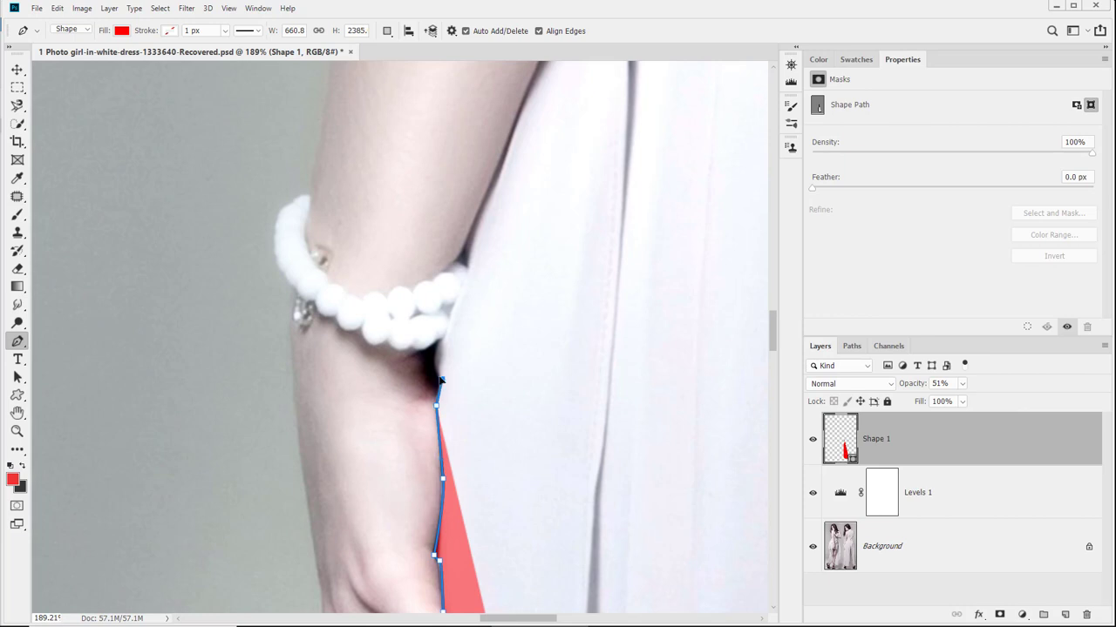
left_click(441, 380)
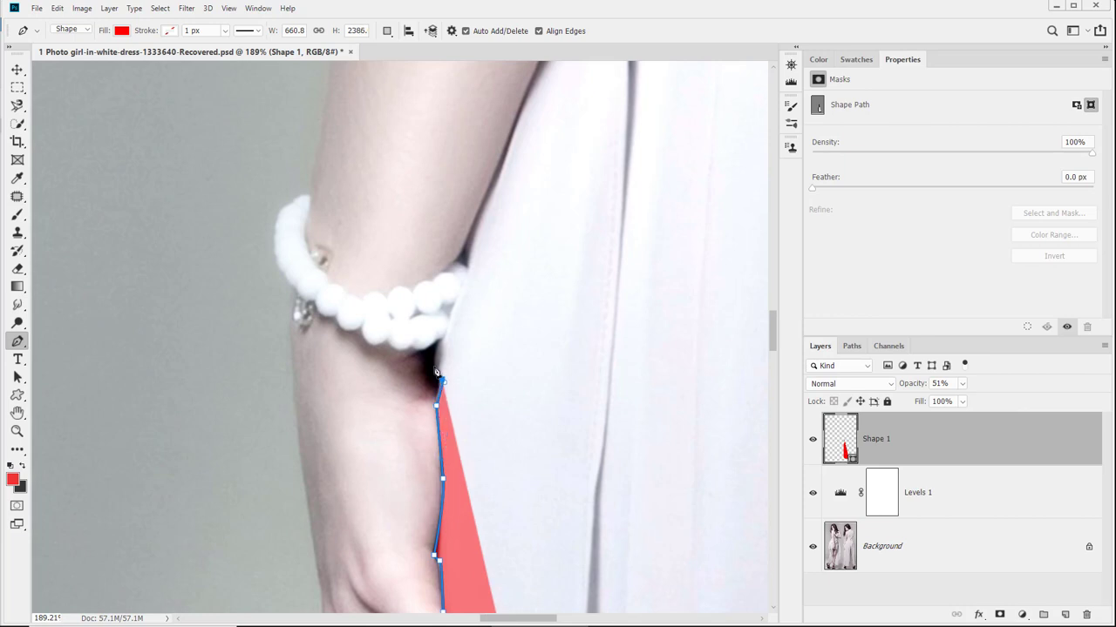
left_click(446, 339)
left_click_drag(448, 332, 439, 377)
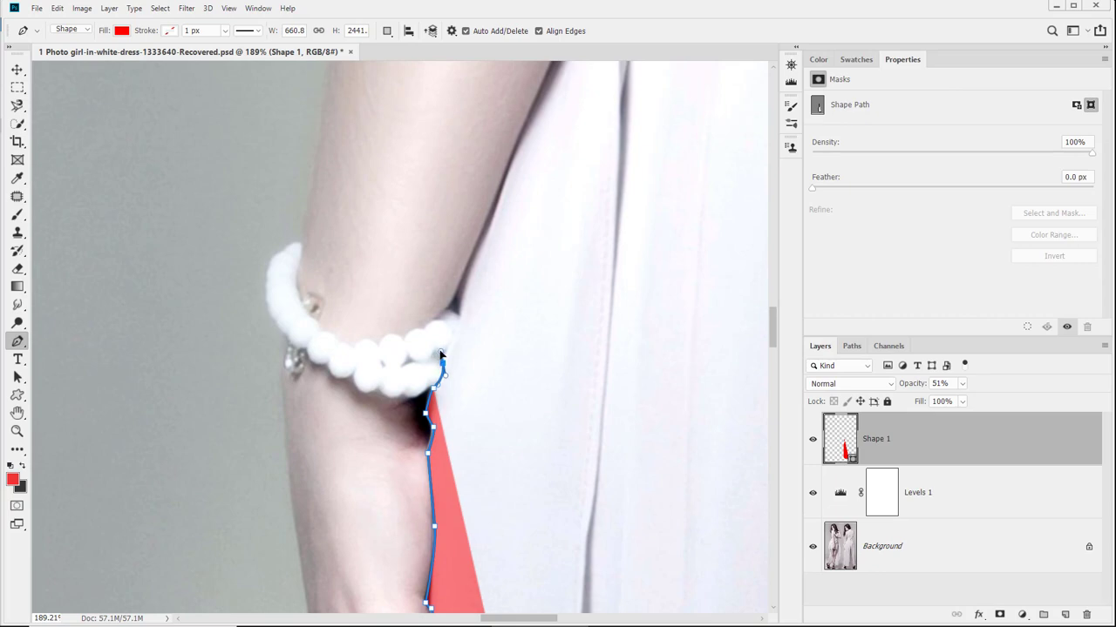
left_click(441, 353)
left_click(444, 363)
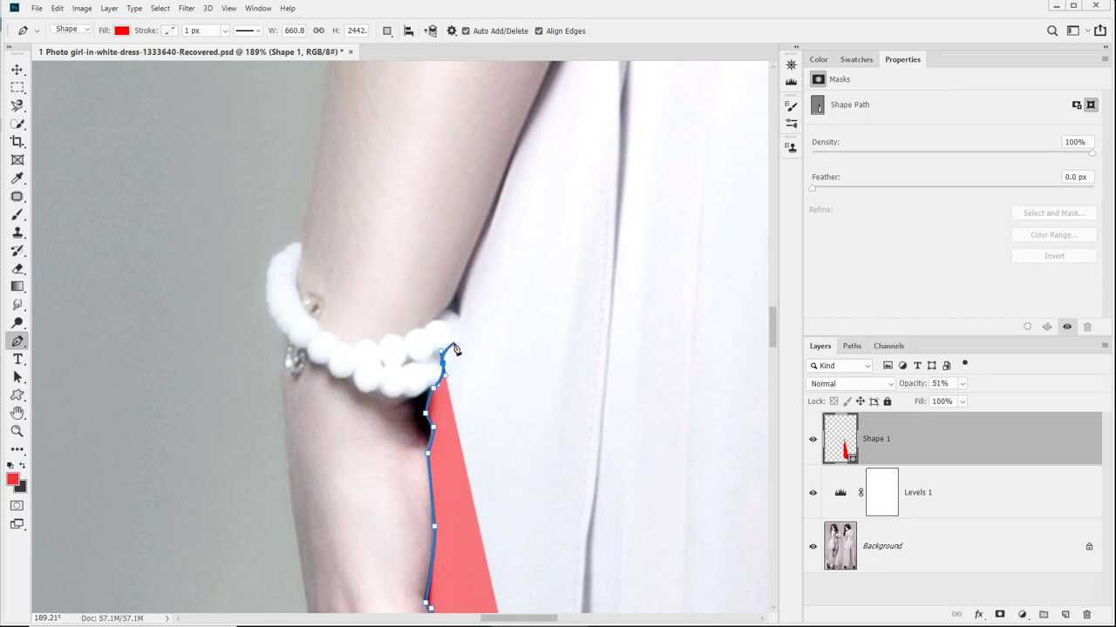
left_click(454, 344)
key("Return")
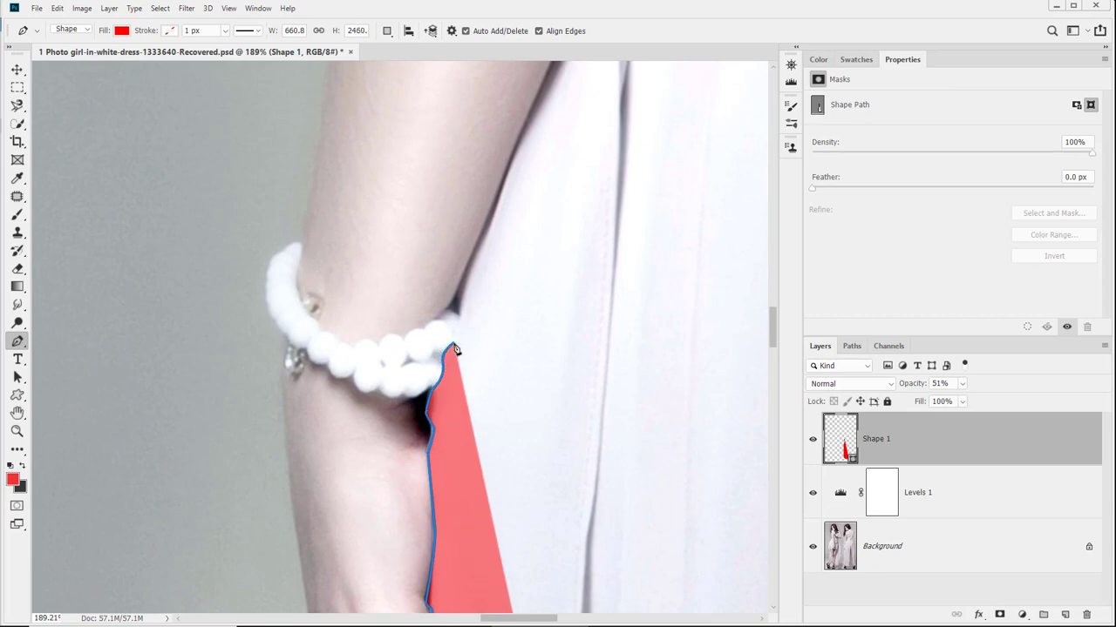
Save the document and extend the path around the upper bracelet bead to the gap between the wrist and the dress
key("ctrl+s")
left_click(454, 346)
left_click(460, 314)
left_click(455, 308)
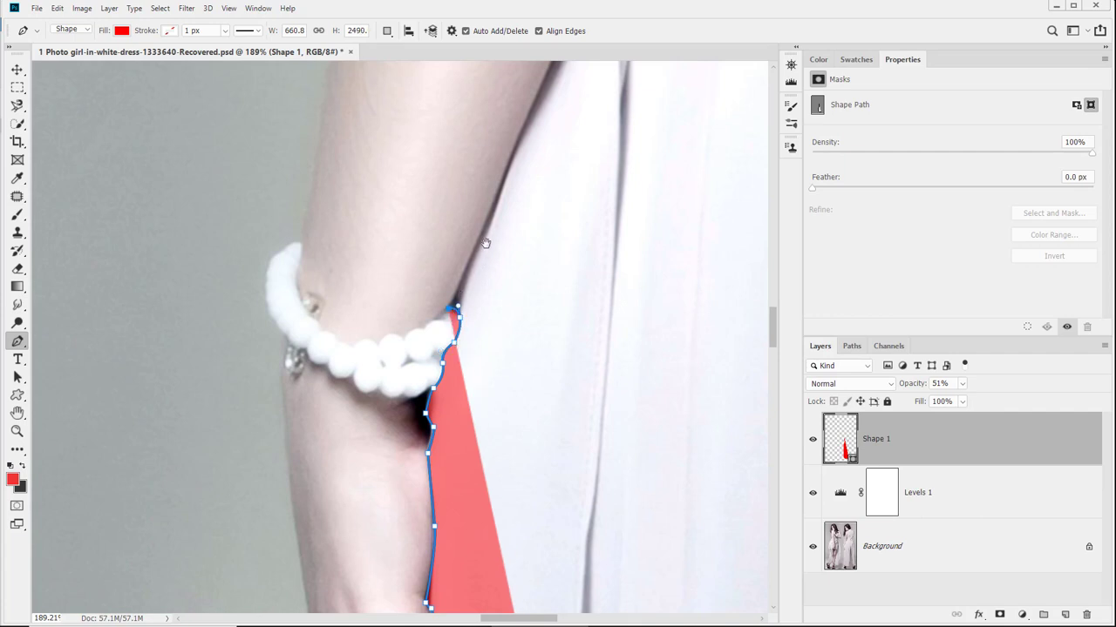
Trace the boundary between the forearm and the dress from the bracelet up to the elbow
left_click_drag(486, 243, 381, 451)
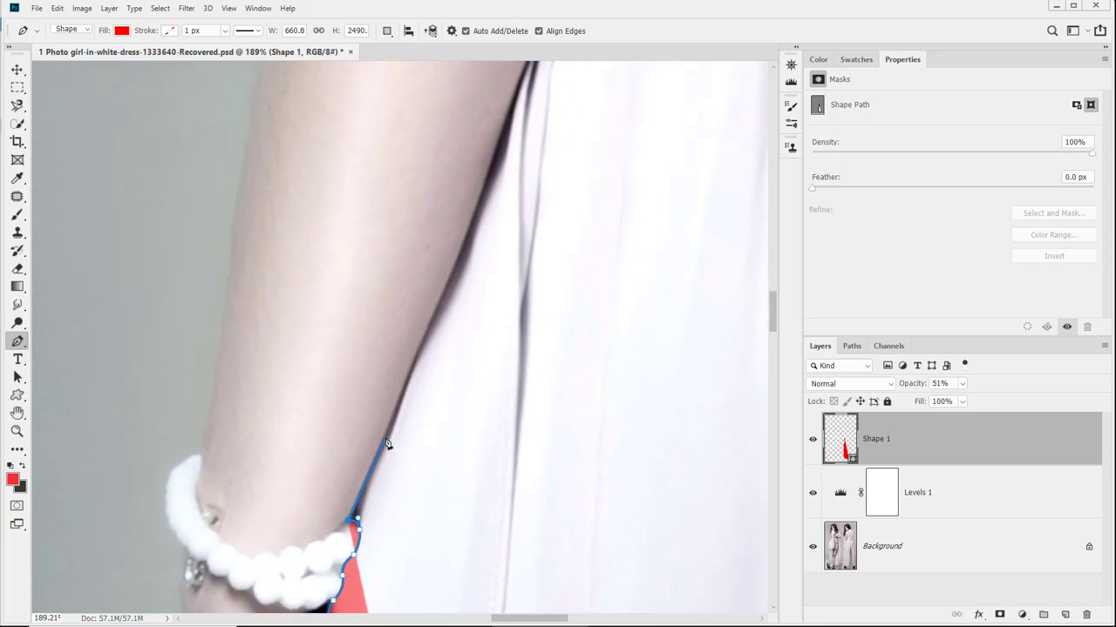
left_click(385, 438)
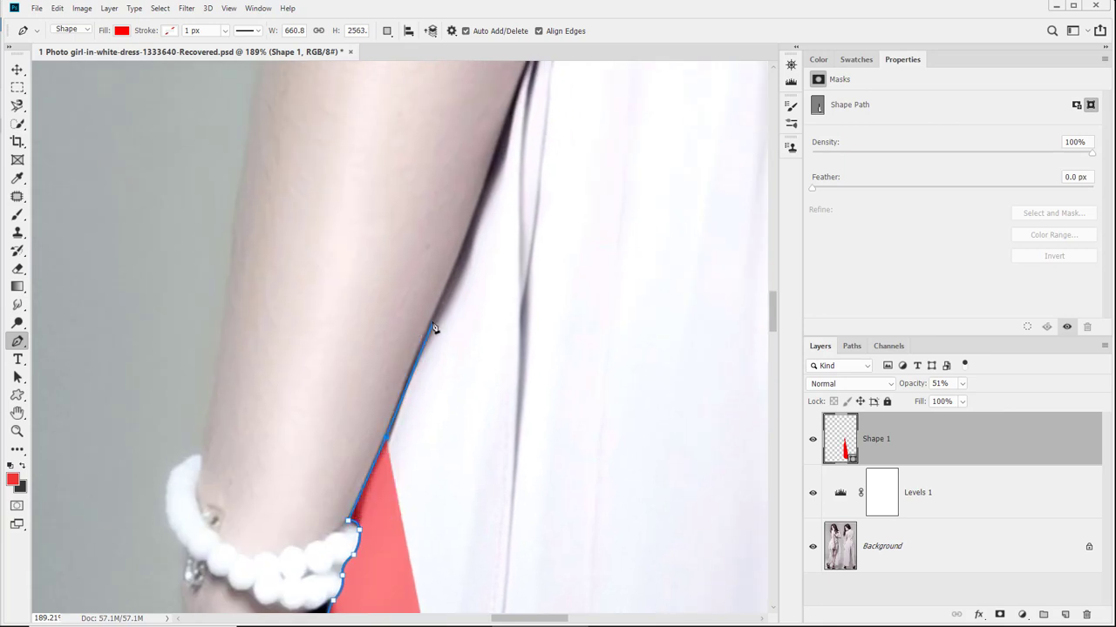
left_click_drag(434, 321, 395, 507)
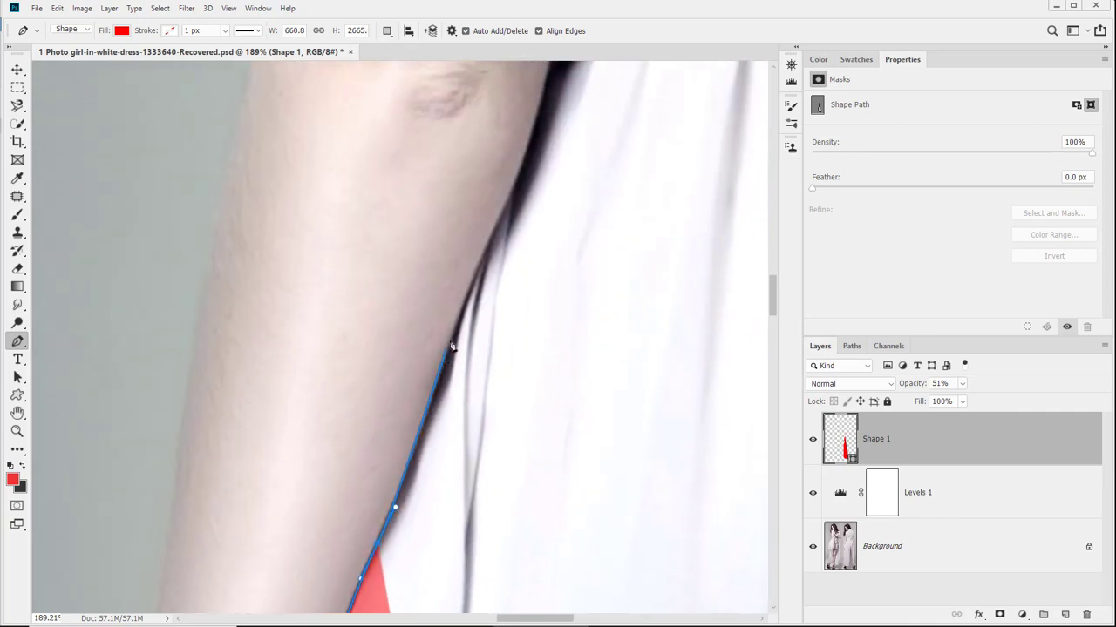
left_click_drag(452, 341, 438, 412)
left_click_drag(477, 309, 422, 448)
left_click_drag(456, 372, 350, 595)
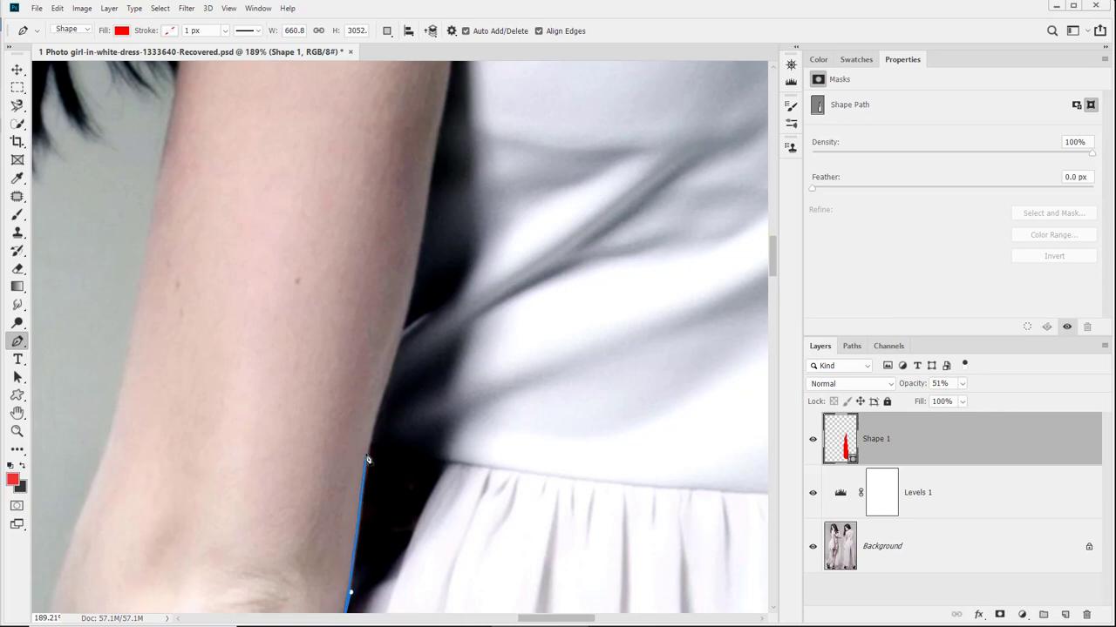
Continue the path from the elbow up the inner edge of the upper arm, beside the dark gap at the waist
left_click_drag(368, 458, 367, 444)
left_click_drag(395, 364, 366, 583)
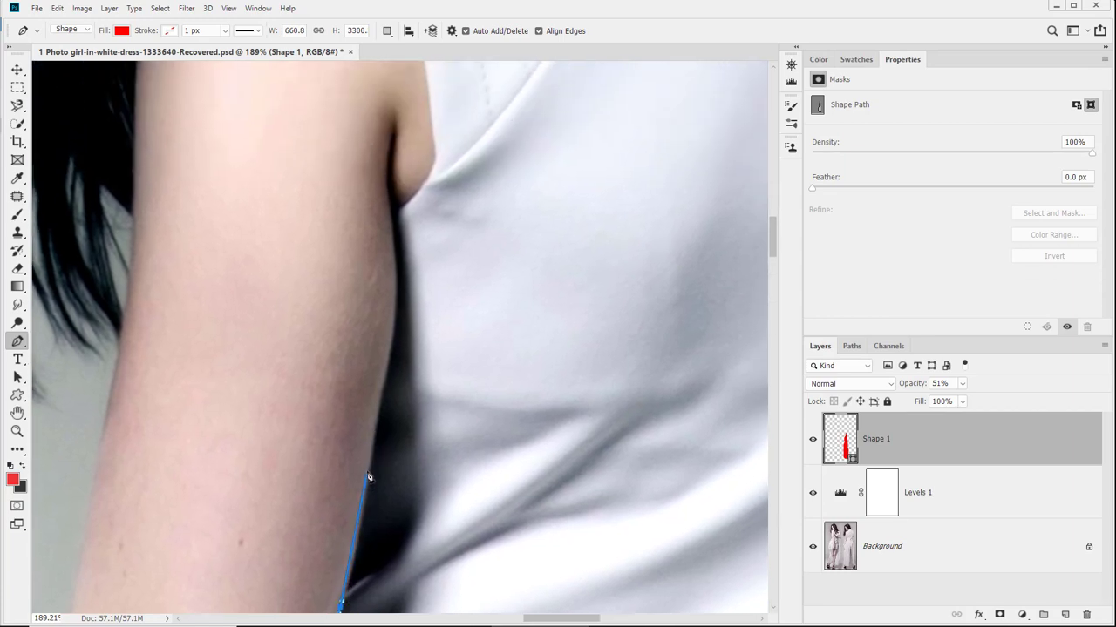
left_click(370, 477)
left_click_drag(374, 443, 353, 581)
left_click(365, 529)
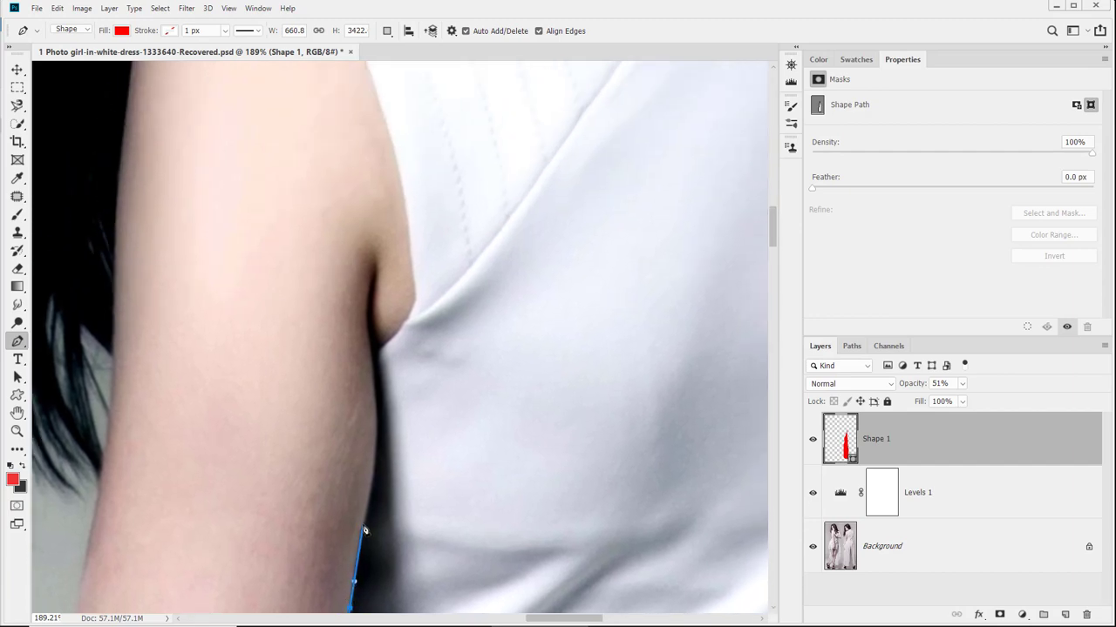
Extend the path up the upper arm to the armpit and across to the lower corner of the dress's armhole
left_click_drag(365, 529, 373, 508)
left_click_drag(372, 468, 368, 552)
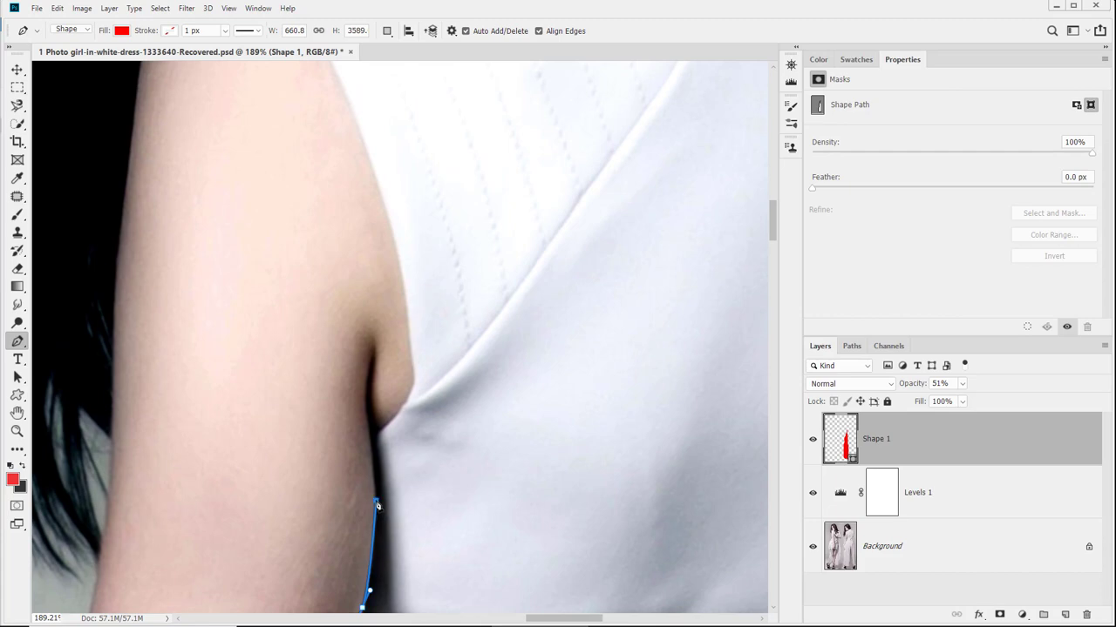
left_click(377, 505)
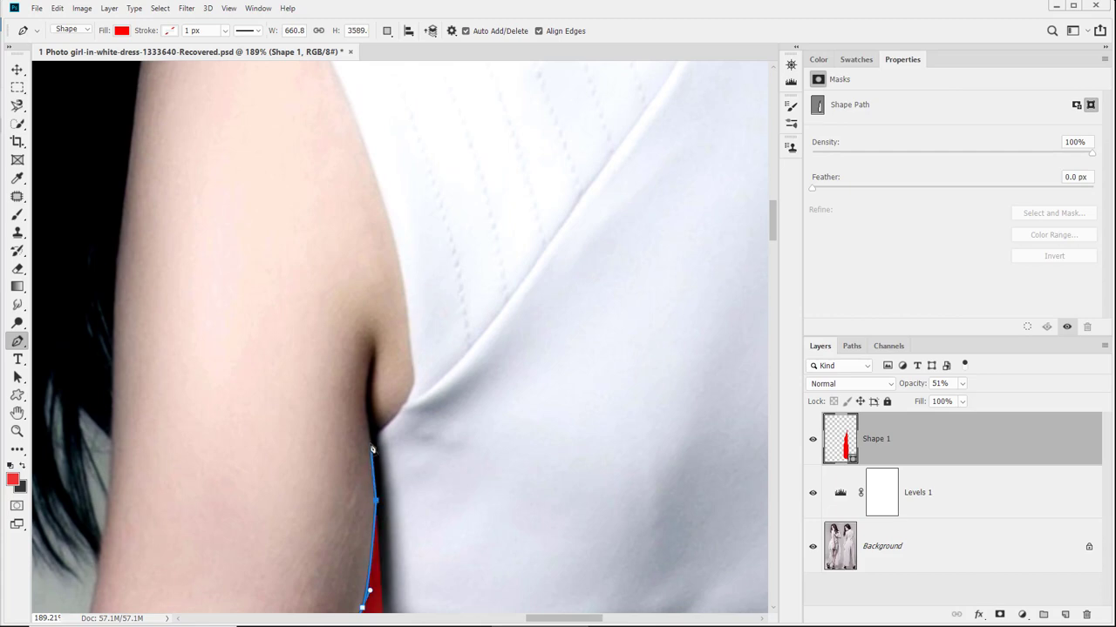
left_click(370, 445)
left_click_drag(376, 436, 369, 534)
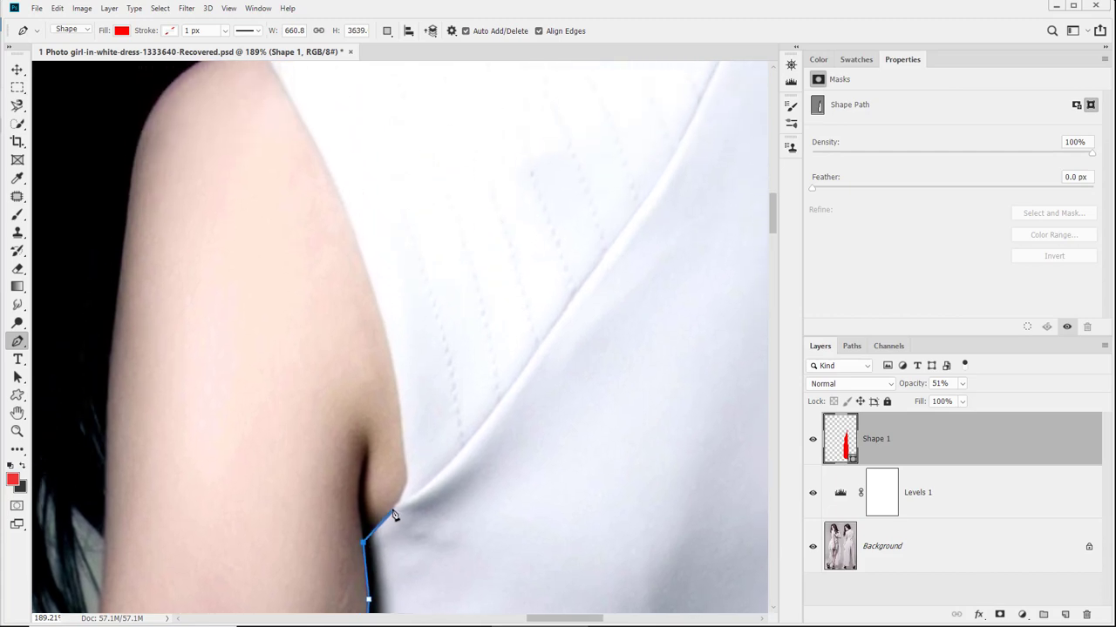
left_click(398, 501)
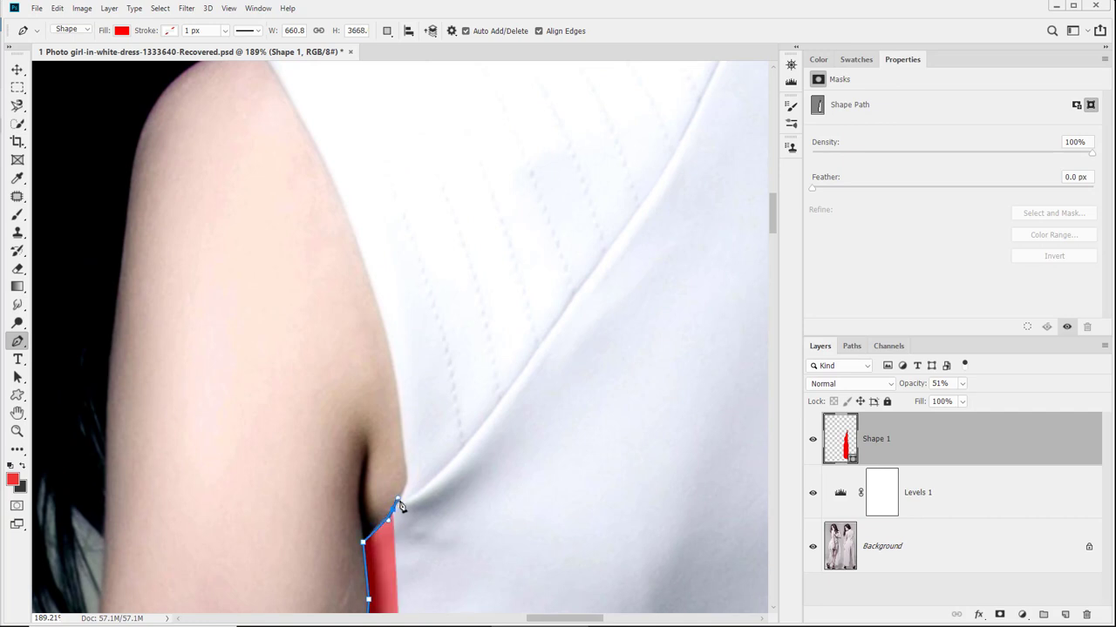
Trace the armhole edge of the dress with curved segments from the armpit up to the top of the shoulder
left_click_drag(400, 469, 387, 547)
left_click(393, 552)
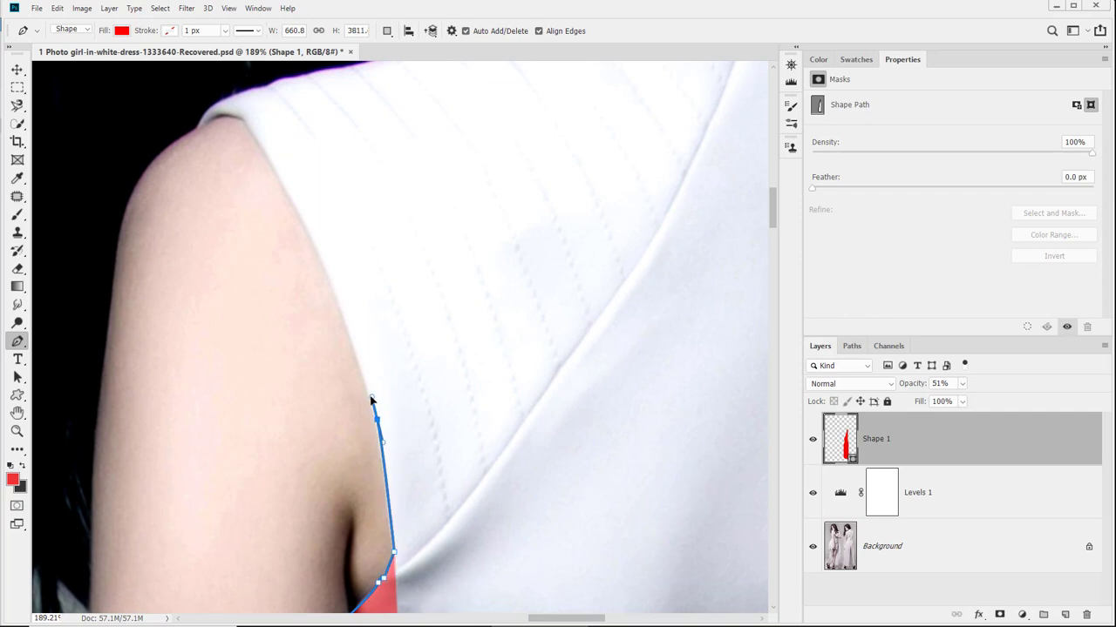
left_click(370, 398)
left_click_drag(353, 301, 416, 422)
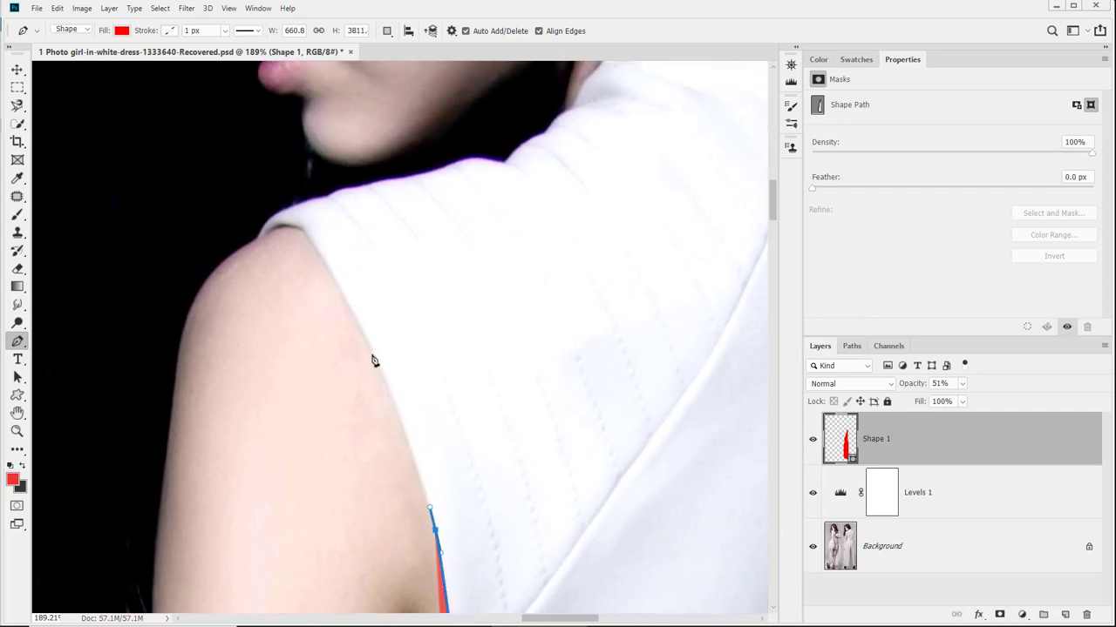
left_click_drag(368, 336, 350, 312)
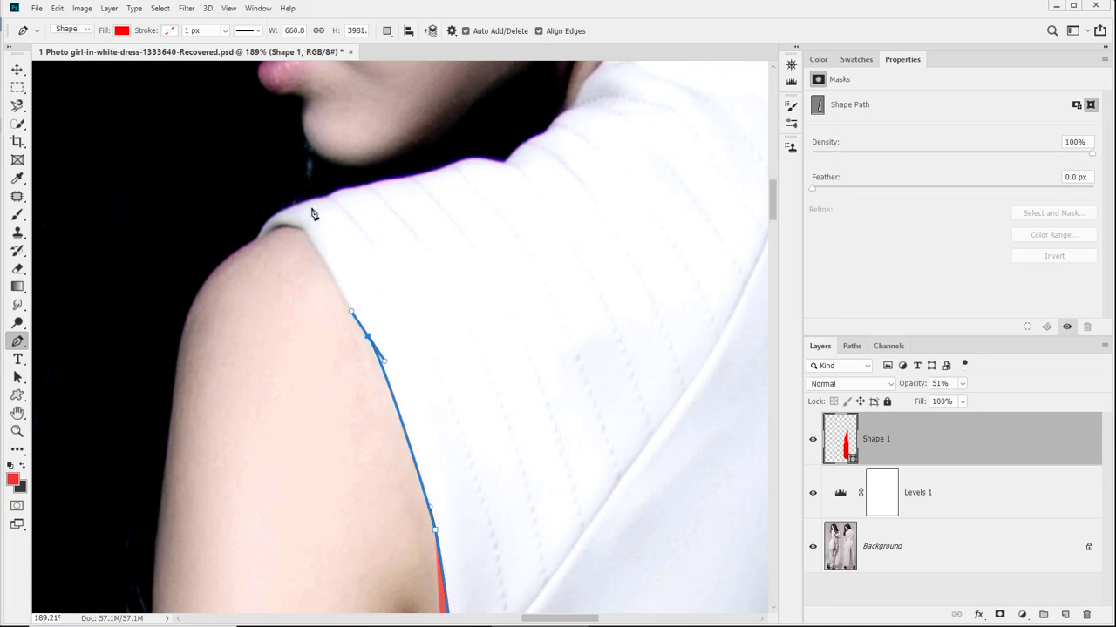
left_click_drag(307, 235, 299, 229)
Trace around the dress's tip at the outer shoulder and along its upper edge below the chin
left_click_drag(295, 232, 333, 296)
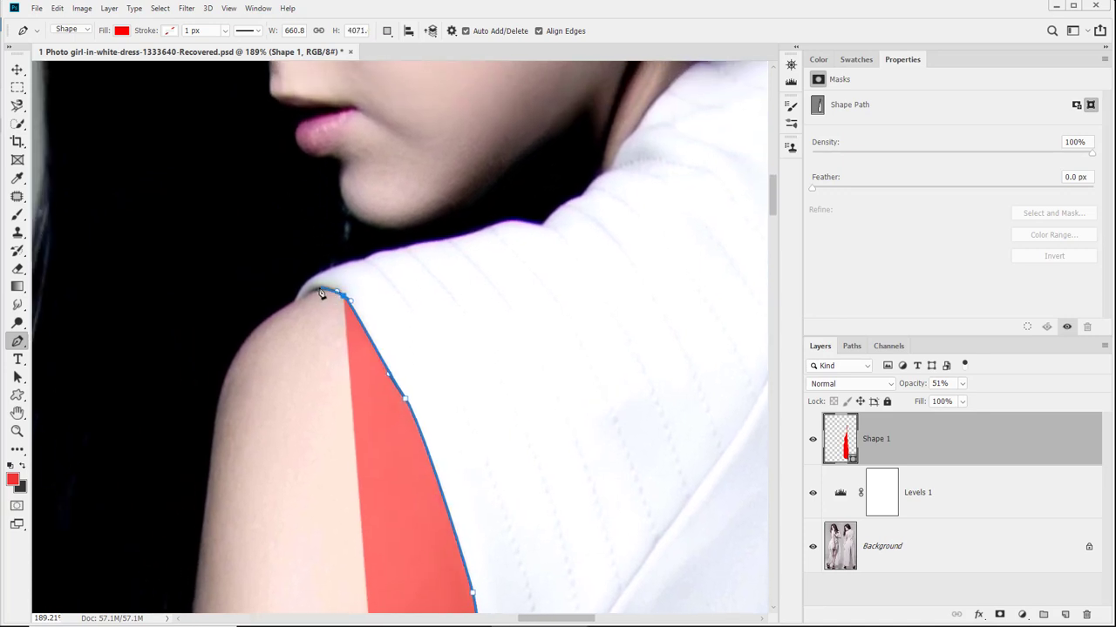
left_click(319, 289)
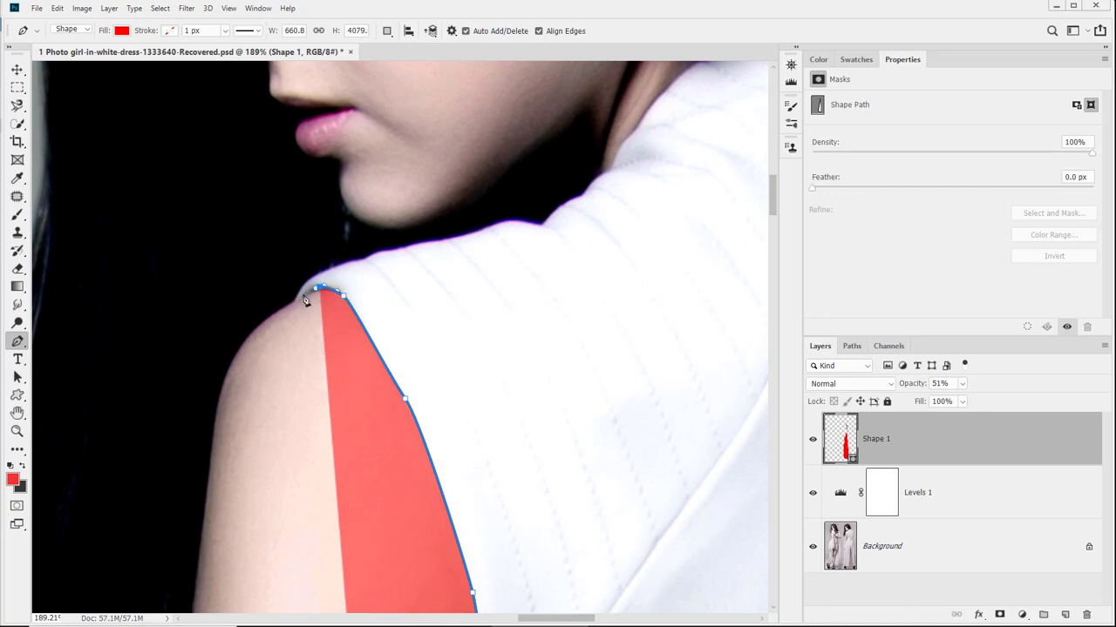
left_click(299, 304)
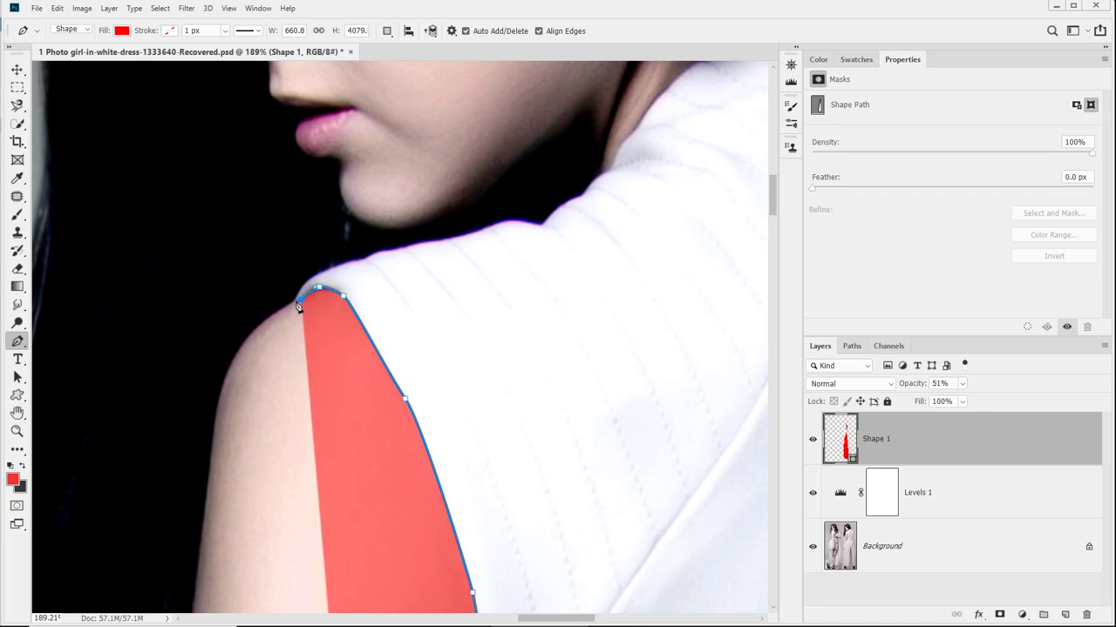
left_click(294, 301)
left_click_drag(304, 279, 380, 252)
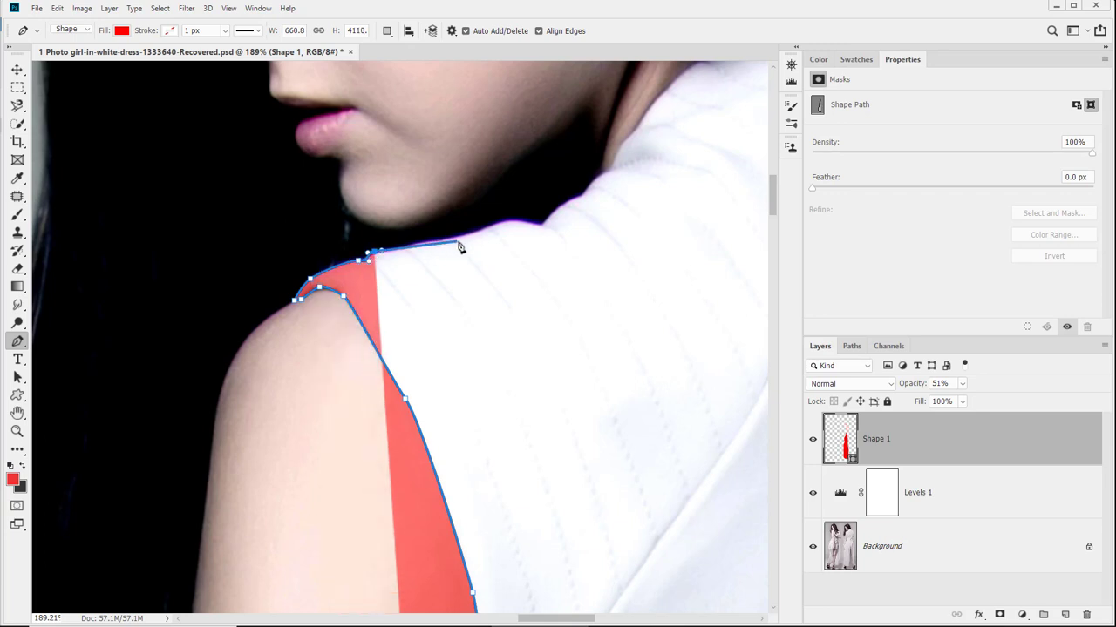
left_click_drag(412, 248, 500, 225)
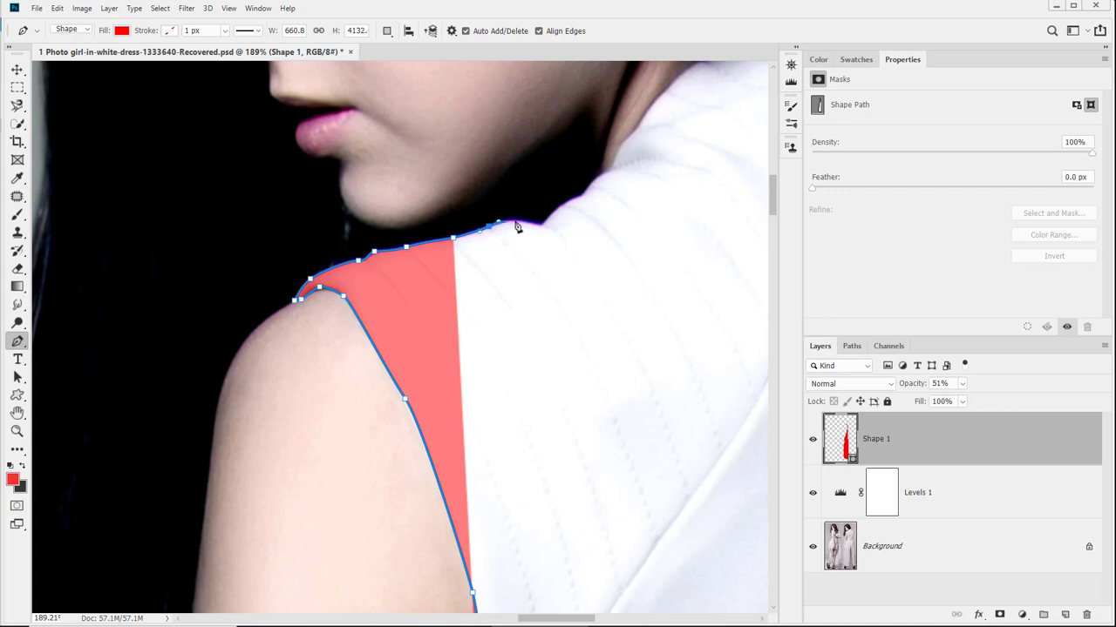
Continue the path along the dress's shoulder edge, through the dip, to the base of the neck
left_click_drag(552, 224, 361, 483)
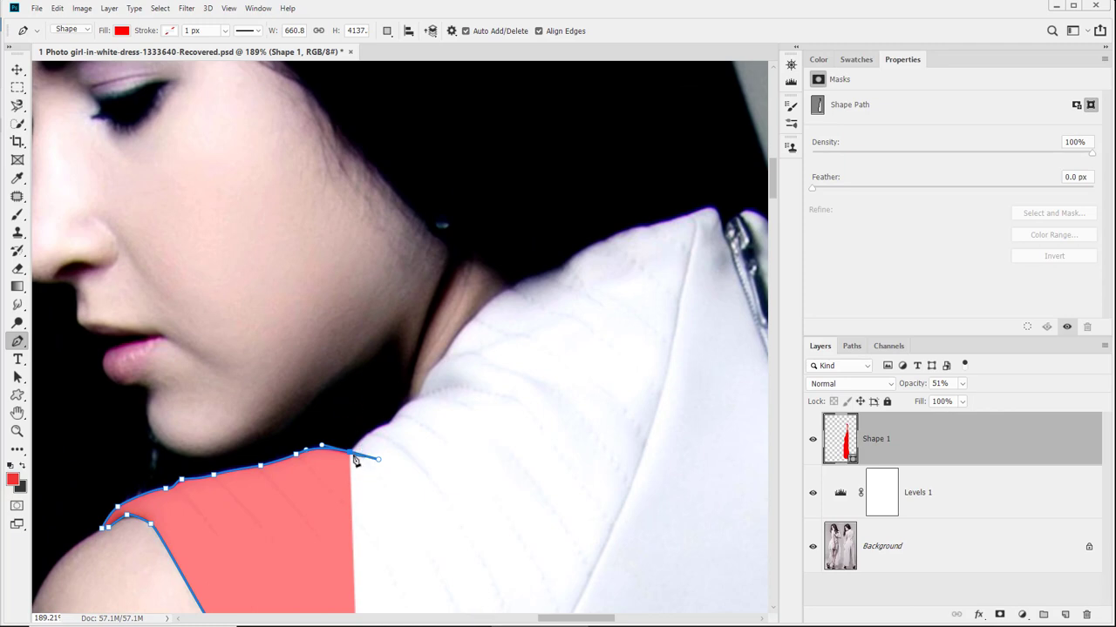
left_click(351, 454)
left_click_drag(388, 425, 408, 422)
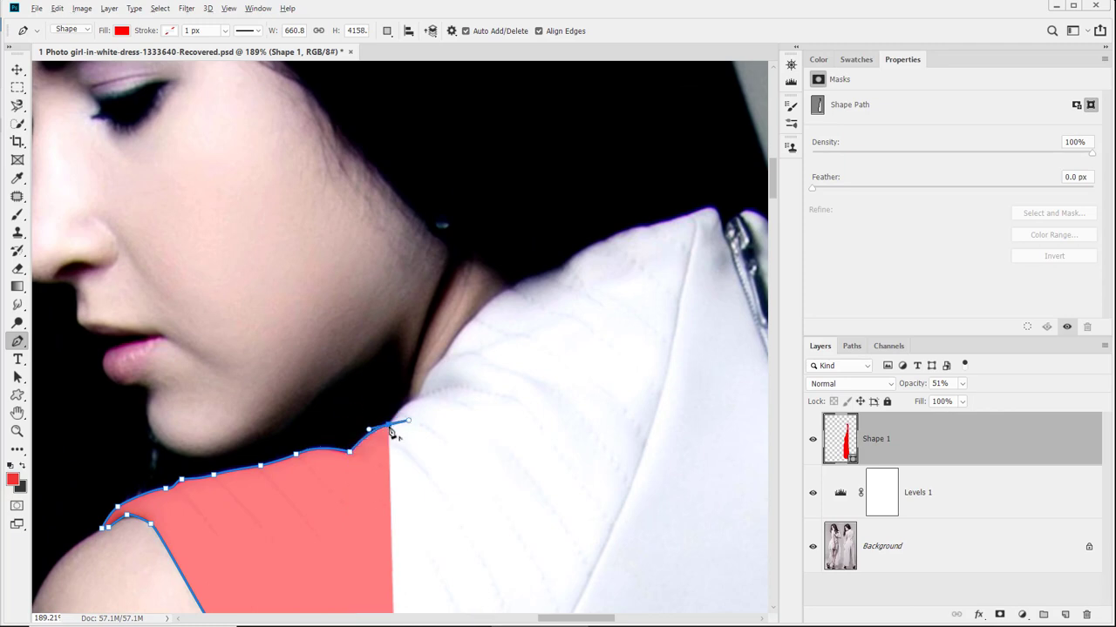
left_click_drag(418, 402, 440, 394)
left_click(418, 402)
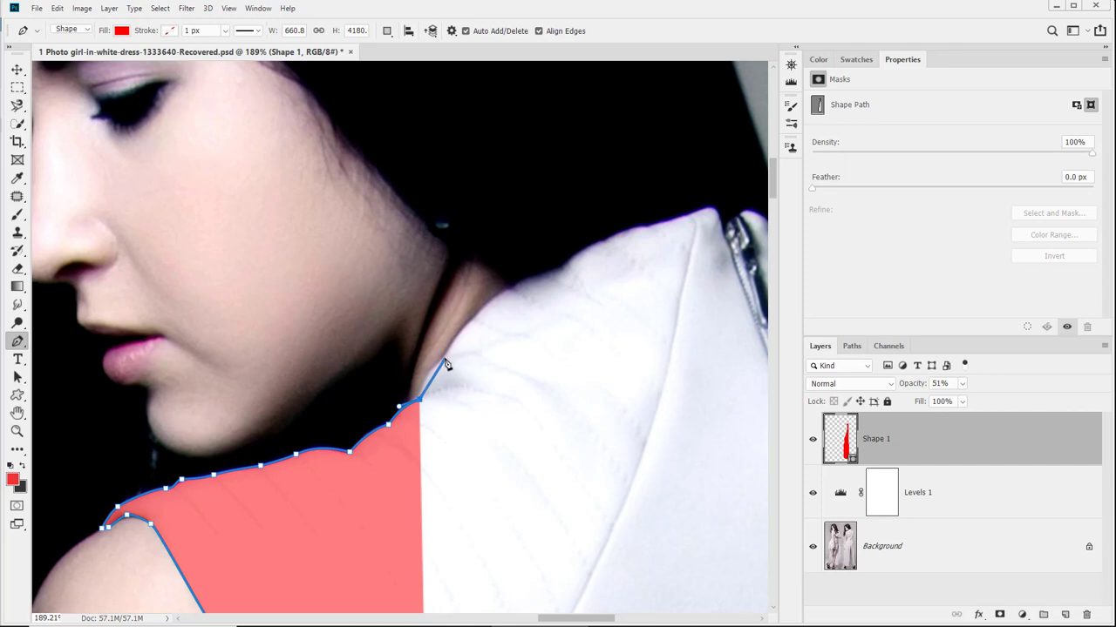
Curve the path up the neckline between the neck and the dress to the hair, removing the anchors' outgoing handles
left_click_drag(445, 359, 470, 344)
left_click(447, 362)
left_click(446, 360, "alt")
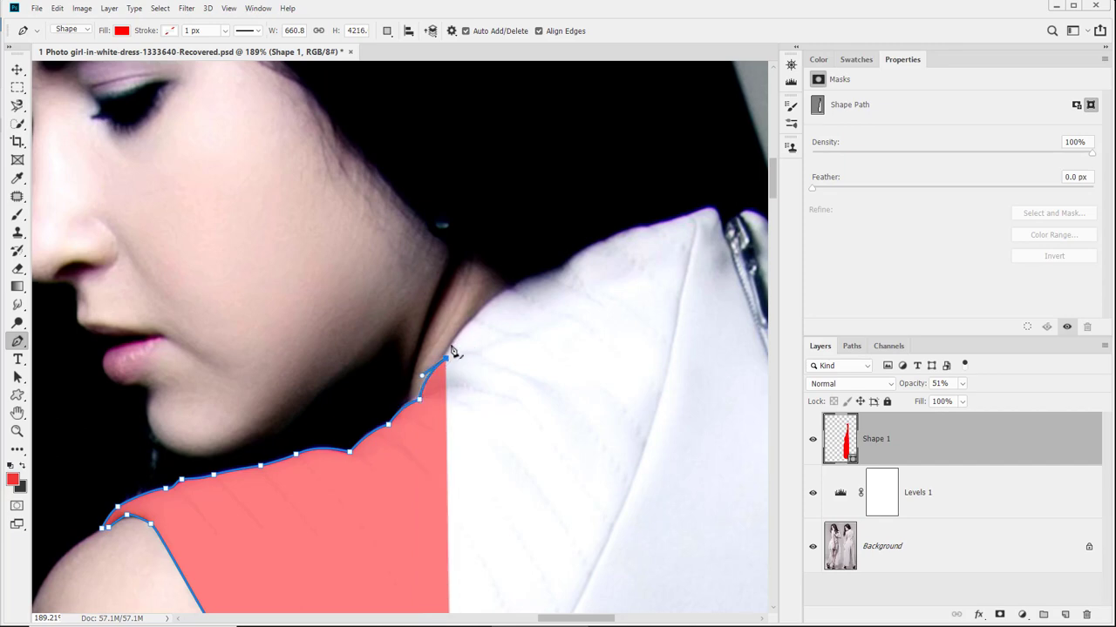
left_click_drag(479, 309, 475, 395)
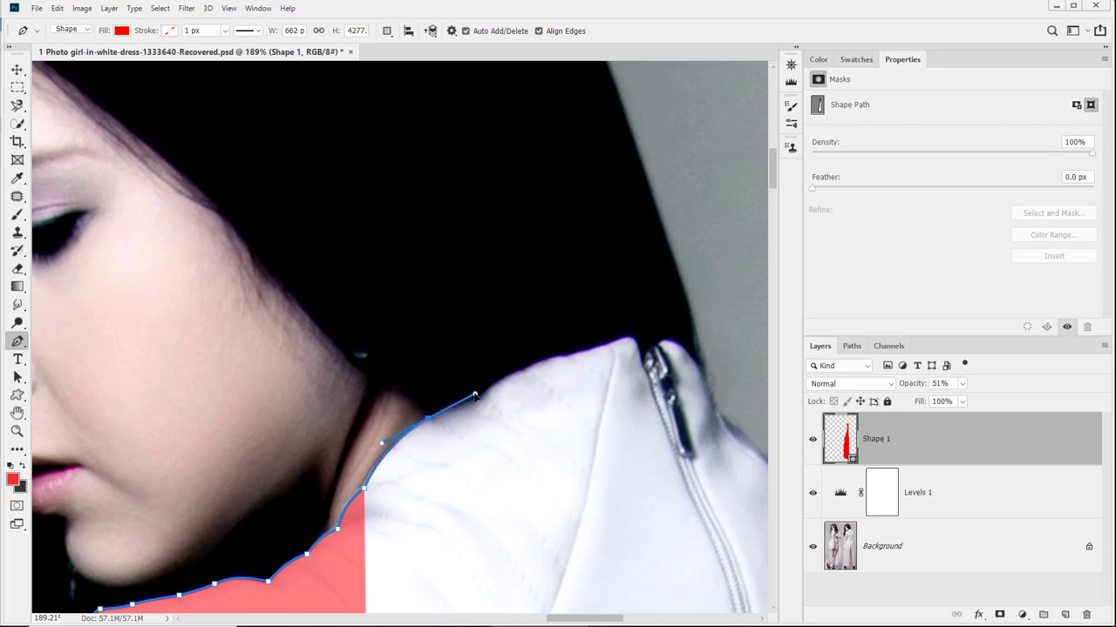
left_click(429, 420, "alt")
Trace the dress's upper edge beneath the black hair up to near the collar's peak, removing outgoing handles
left_click_drag(480, 407, 341, 483)
left_click(479, 402, "alt")
left_click_drag(389, 449, 428, 433)
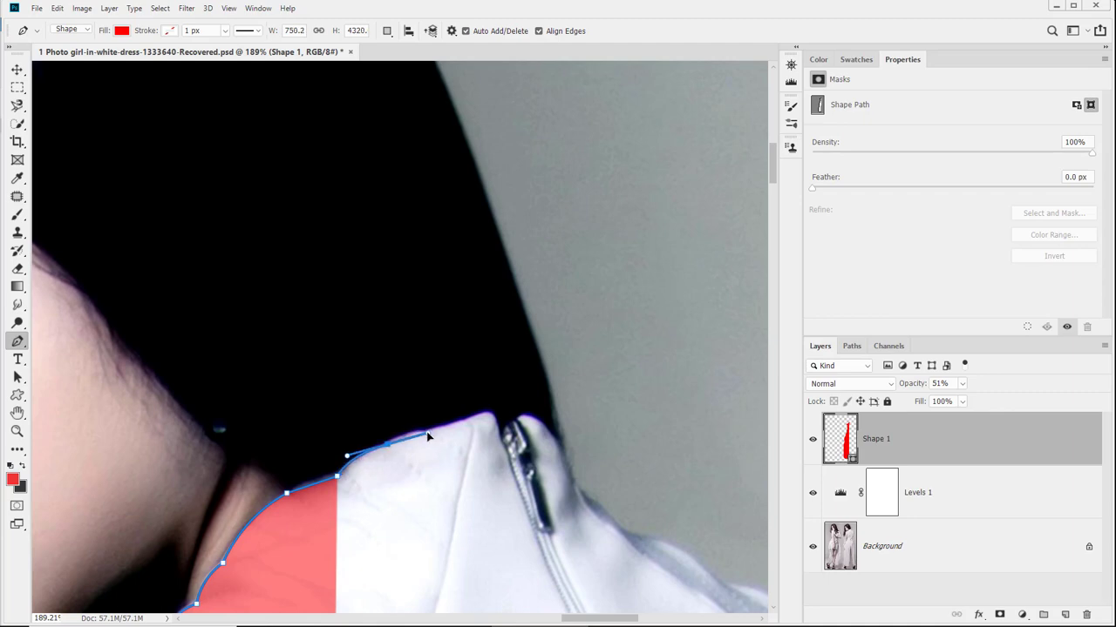
left_click(388, 448, "alt")
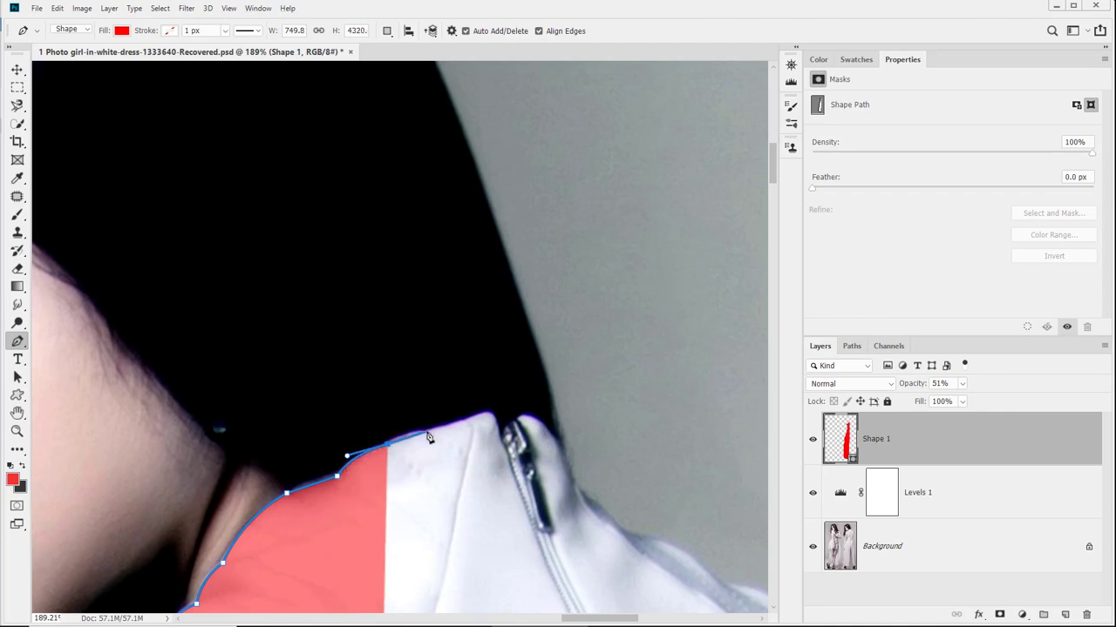
left_click_drag(446, 433, 458, 429)
left_click(427, 432, "alt")
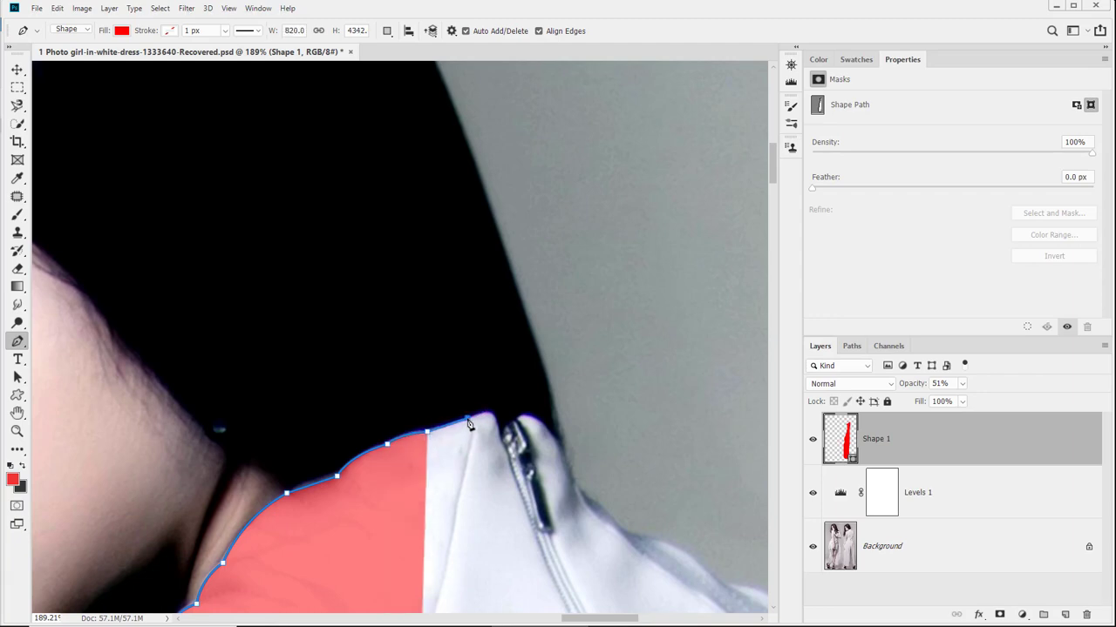
left_click(468, 419)
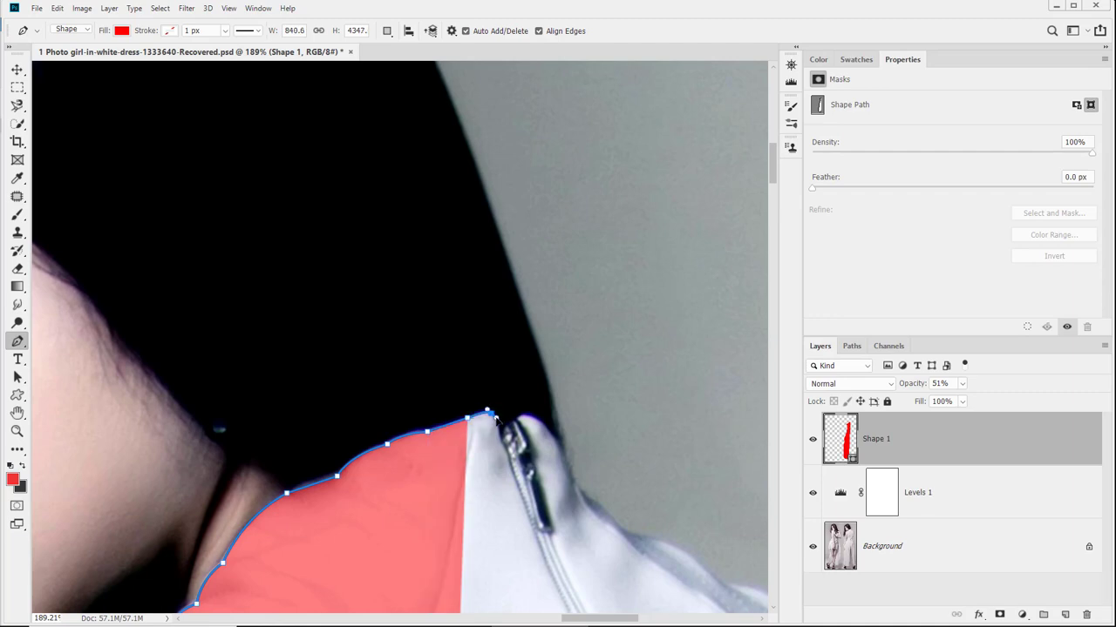
Trace over the collar's peak, down into the notch and up beside the top of the zipper
left_click(488, 412)
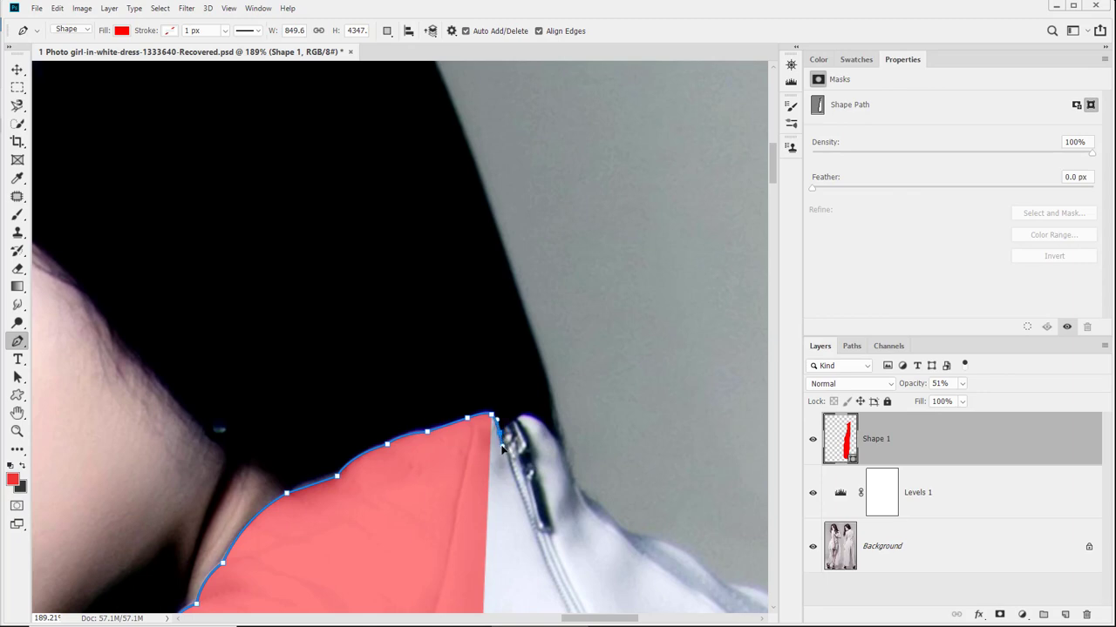
left_click(497, 420)
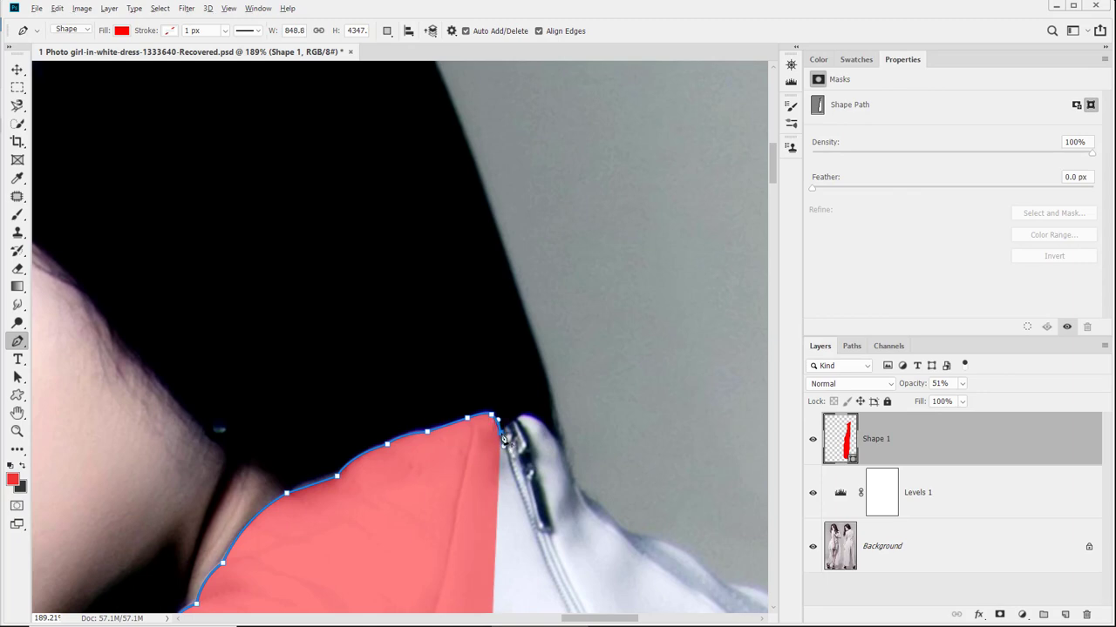
left_click(511, 423)
left_click(517, 420)
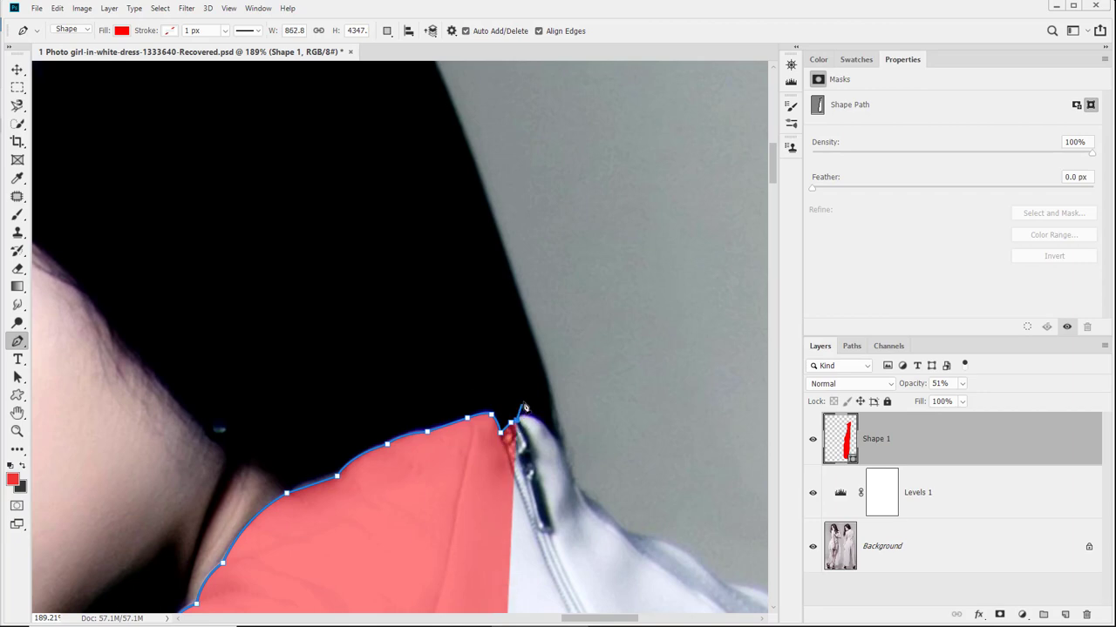
Add loose curved segments with long handles past the zipper, over the hair and grey background, to the back edge of the collar
left_click_drag(524, 403, 595, 476)
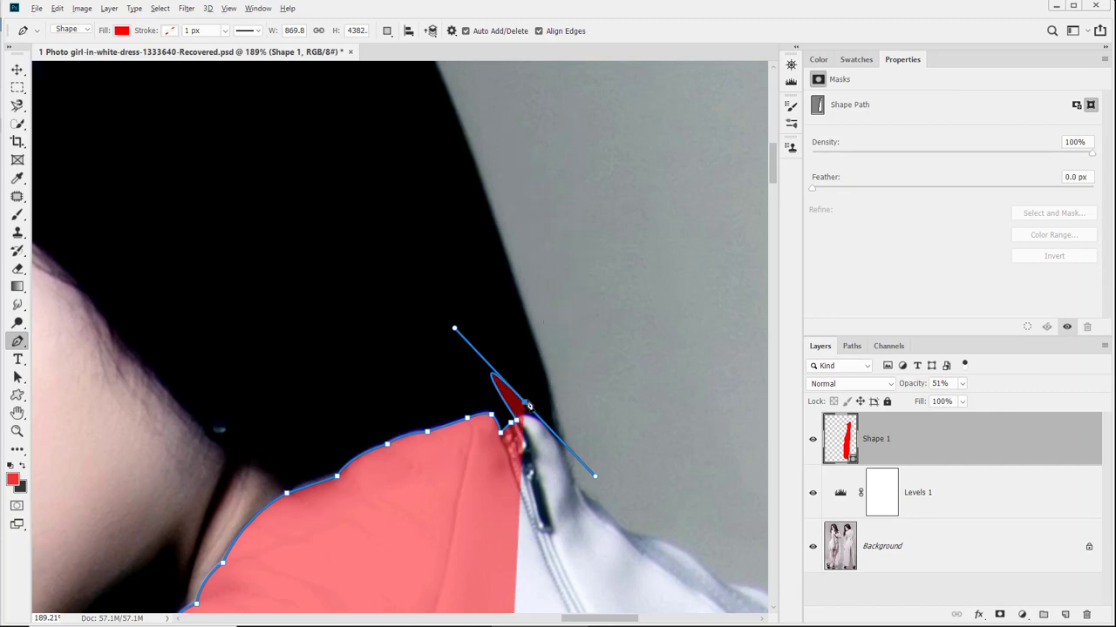
left_click(525, 403, "alt")
left_click_drag(581, 433, 576, 500)
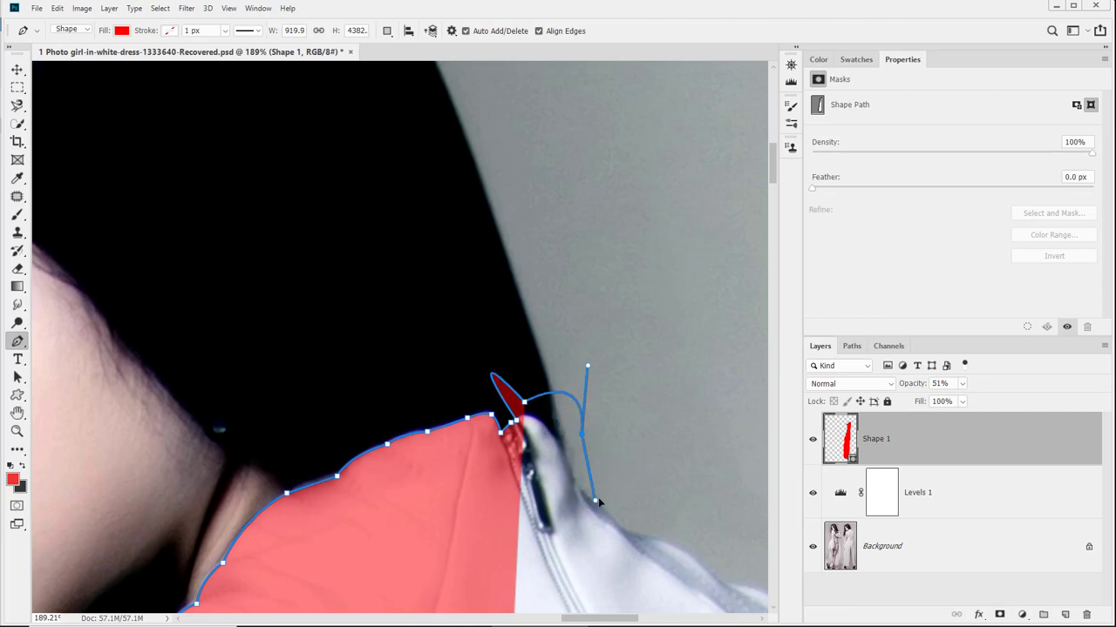
left_click(581, 434, "alt")
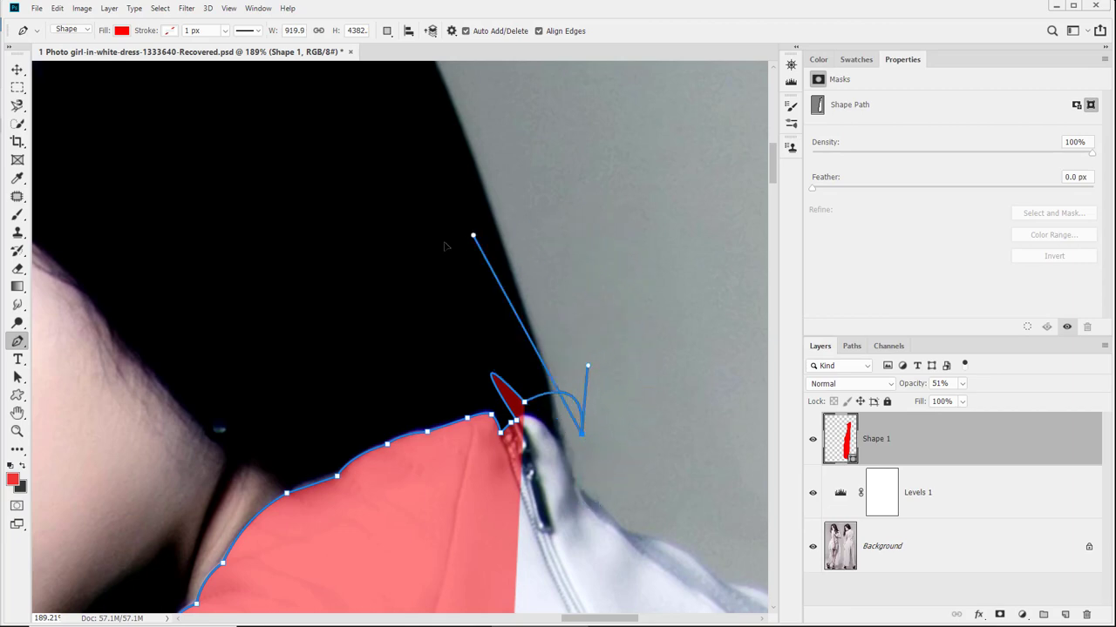
left_click(683, 433)
mouse_move(681, 445)
left_mouse_down()
mouse_move(674, 405)
mouse_move(678, 426)
left_mouse_up()
left_click(583, 497)
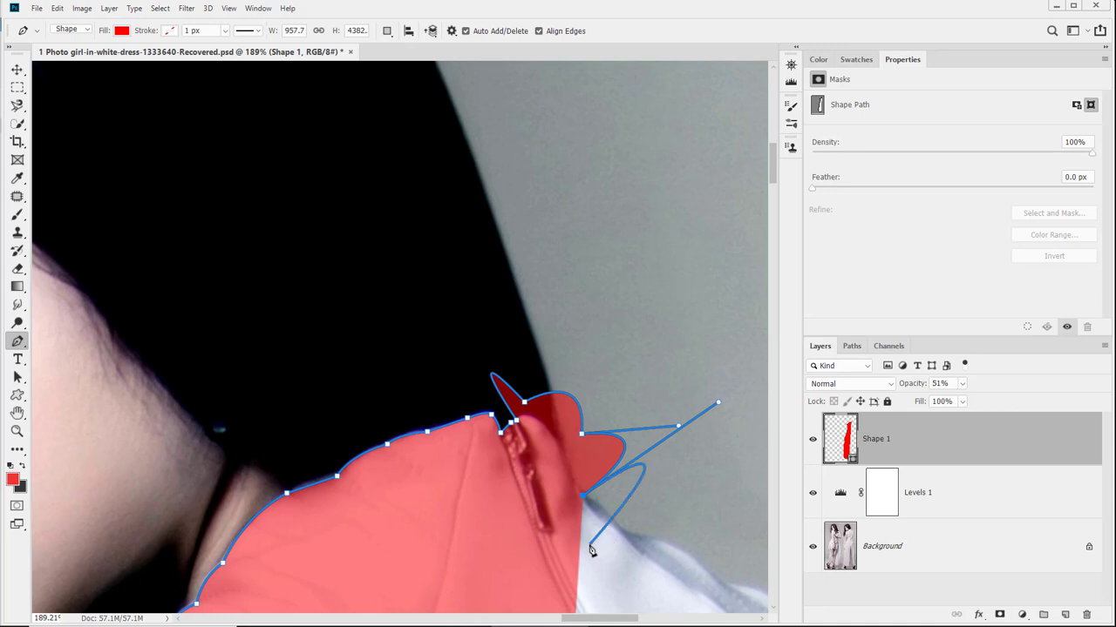
Extend the path with more loose curved segments from the collar's back edge down onto the shoulder
left_click_drag(589, 545, 699, 450)
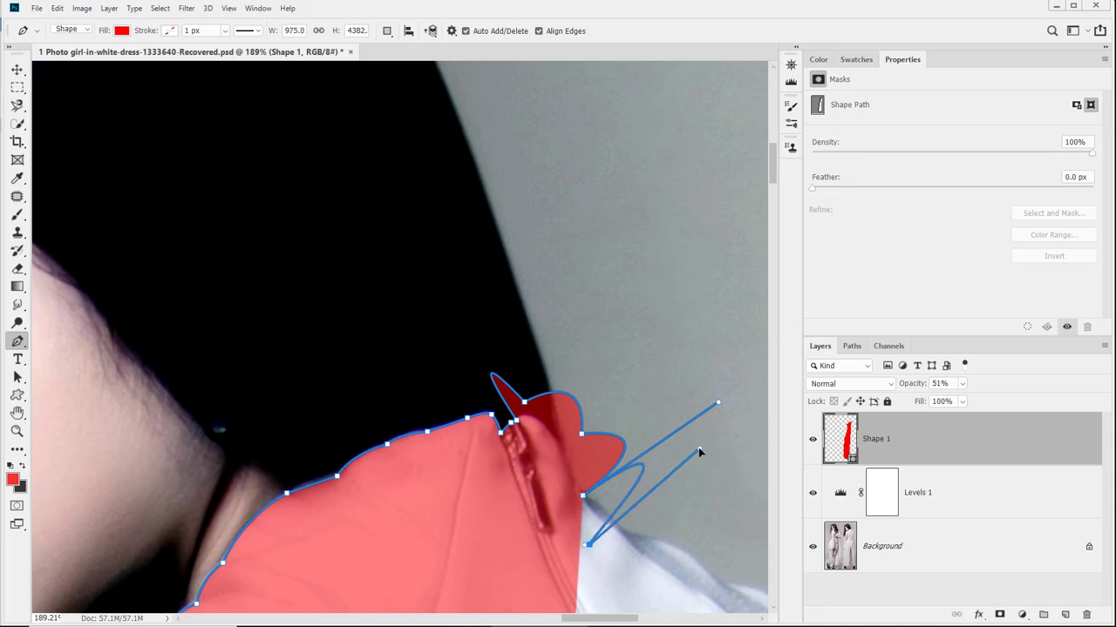
left_click(631, 592)
left_click(671, 548)
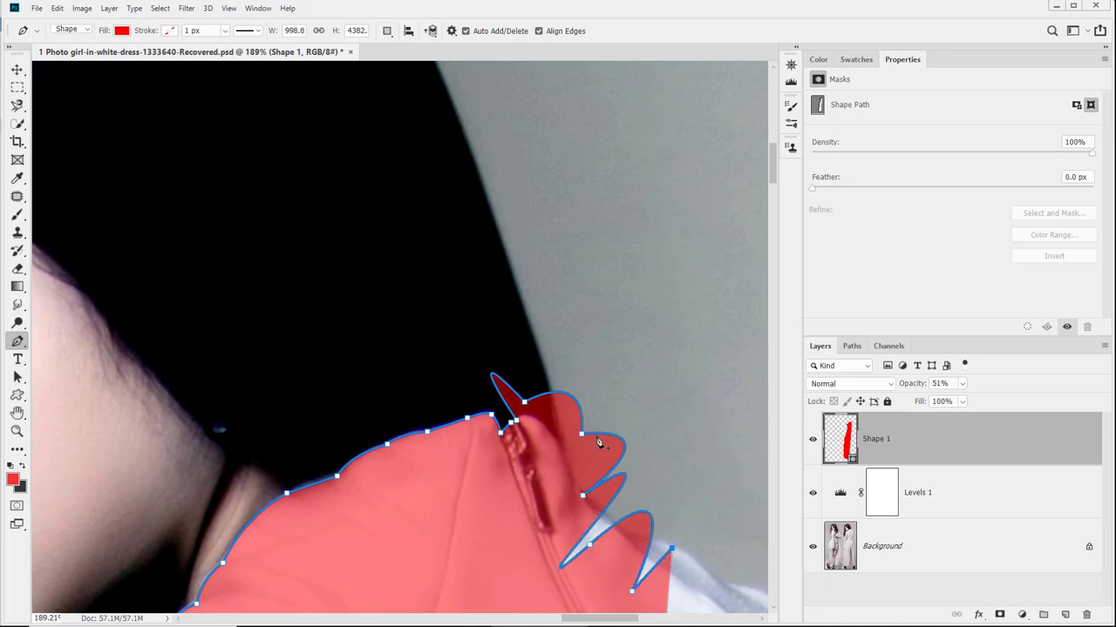
Delete the loose anchors past the zipper top one by one with the Delete Anchor Point tool
key("Escape")
right_click(16, 349)
left_click(87, 394)
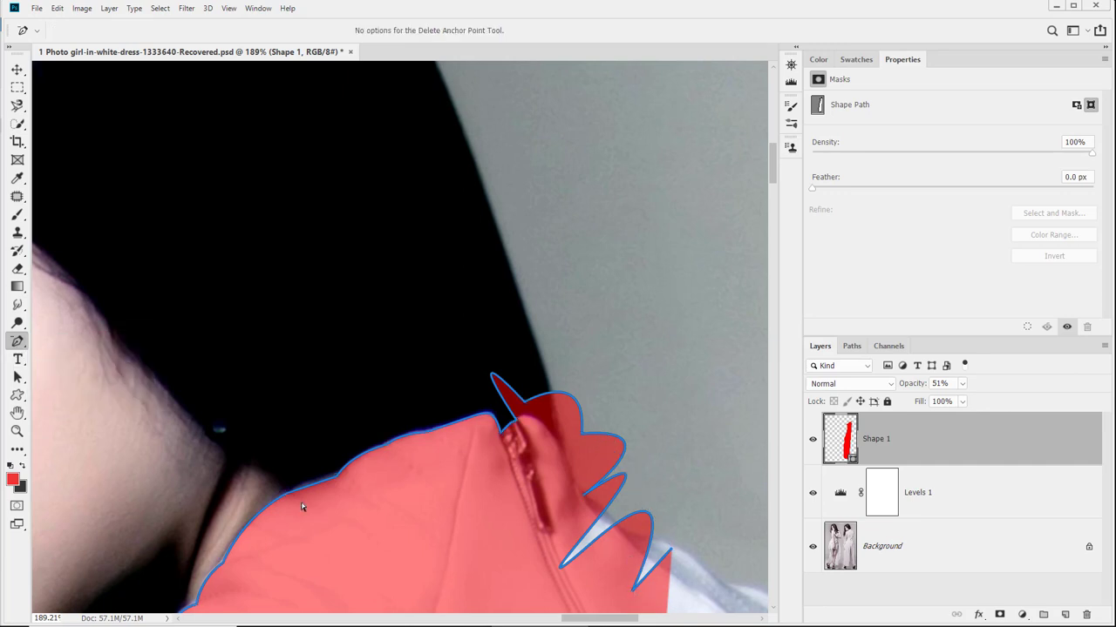
left_click(636, 593)
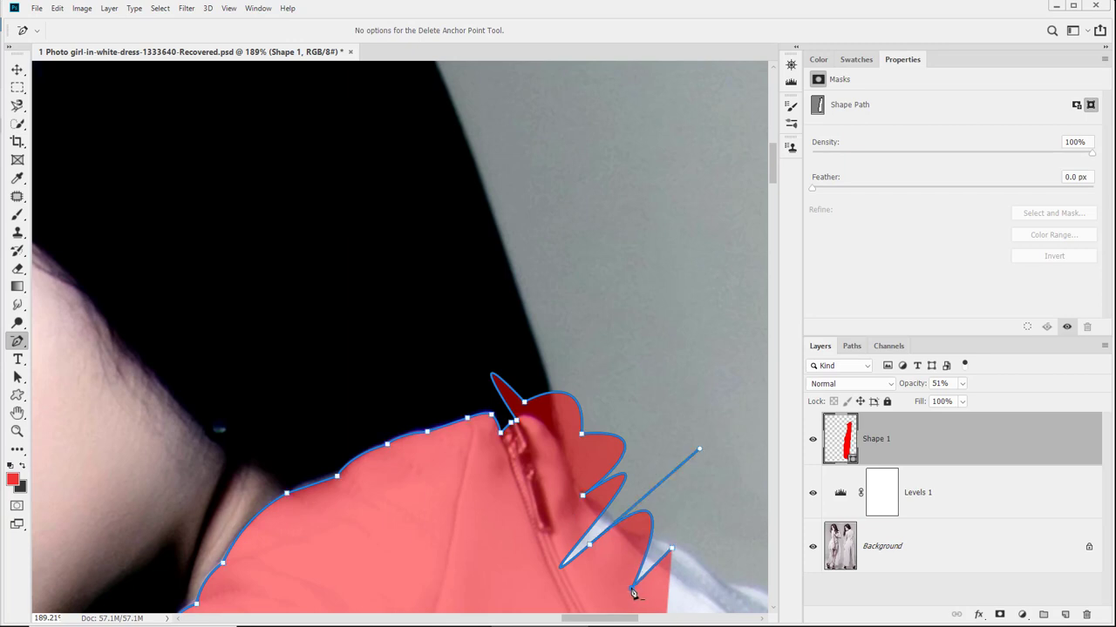
left_click(632, 591)
left_click(589, 545)
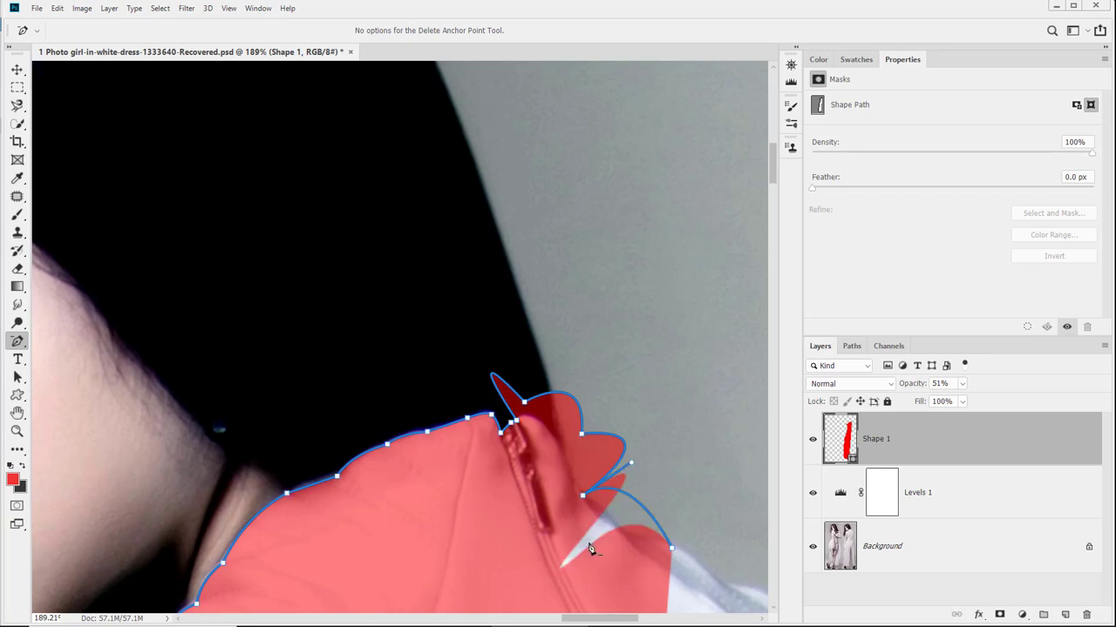
left_click(672, 550)
left_click(583, 497)
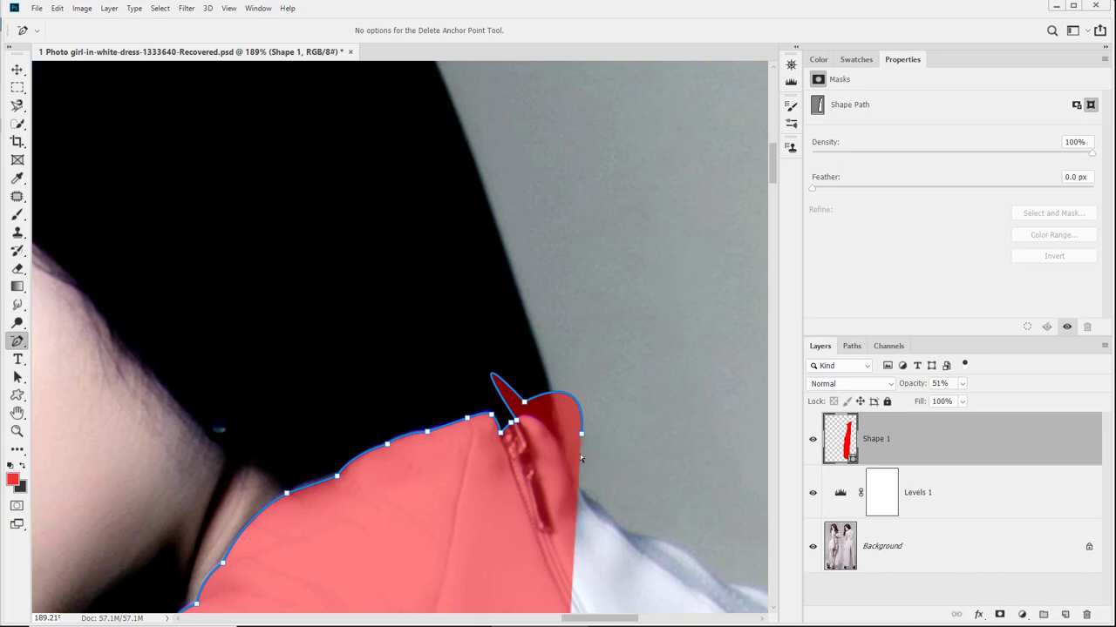
left_click(581, 436)
left_click(524, 403)
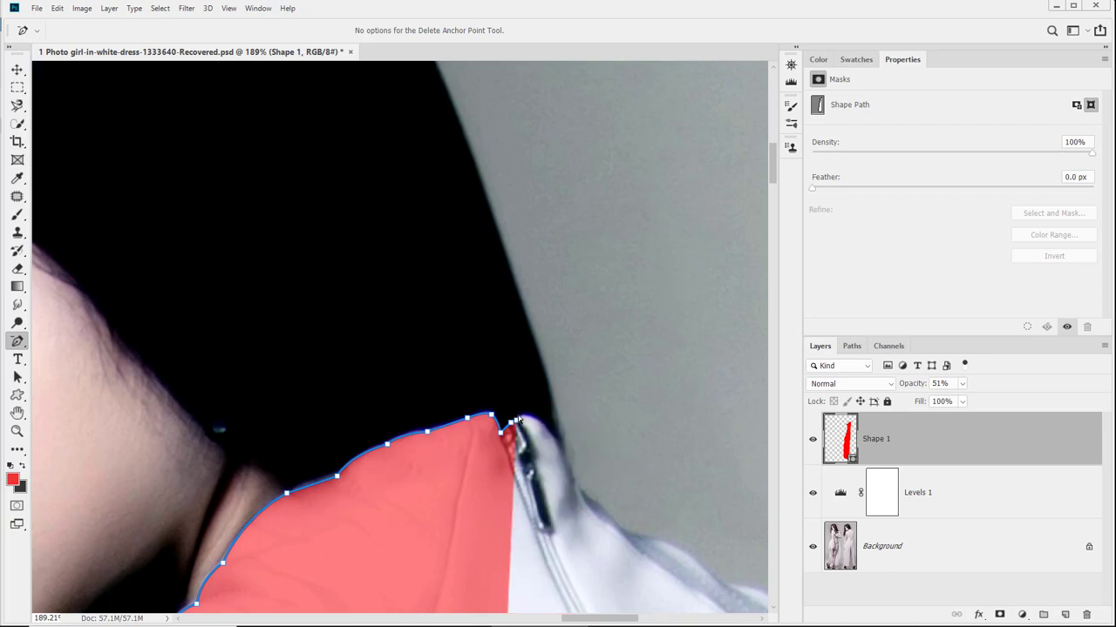
Resume the Pen path from the zipper top, curving over the back collar peak and down to the collar's base
key("z")
left_click_drag(508, 405, 545, 411)
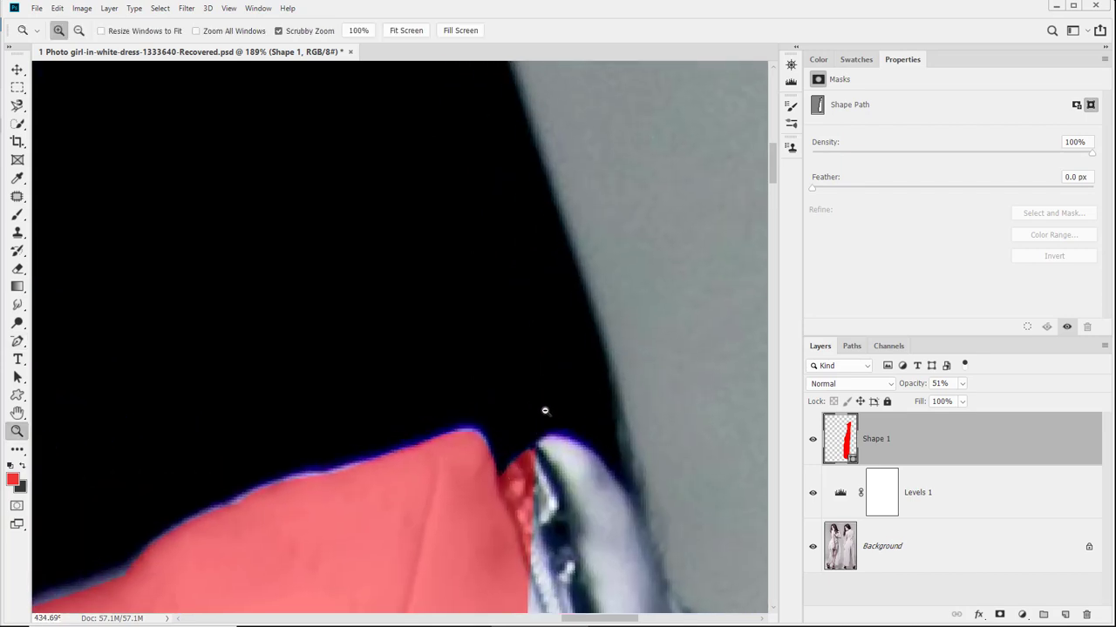
left_click_drag(543, 457, 412, 414)
left_click_drag(299, 400, 516, 364)
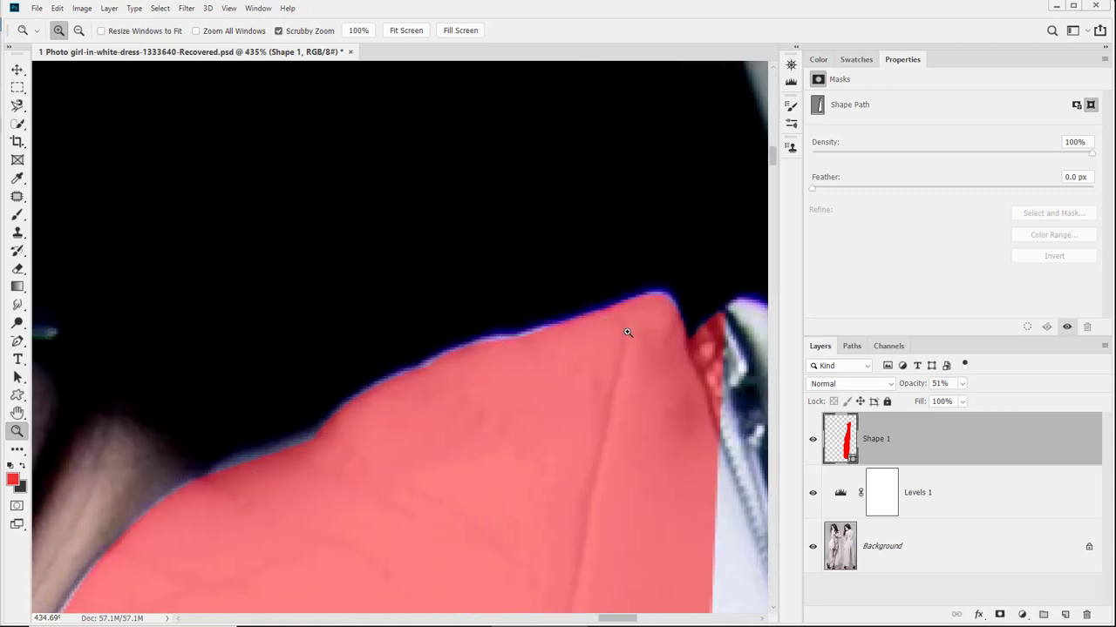
left_click_drag(627, 332, 379, 423)
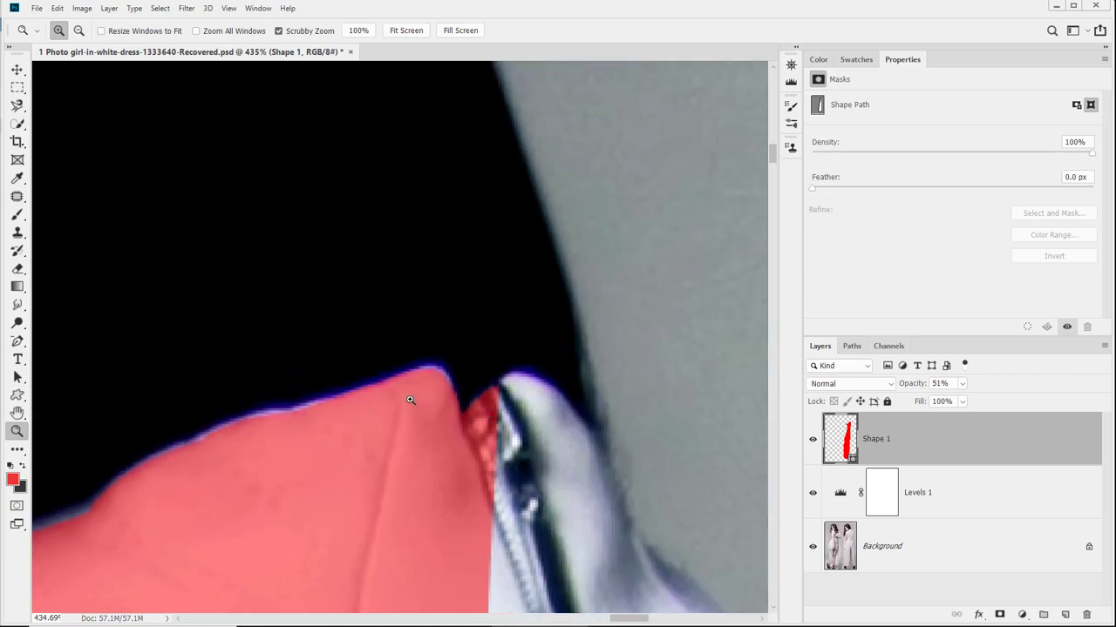
left_click_drag(534, 393, 377, 384)
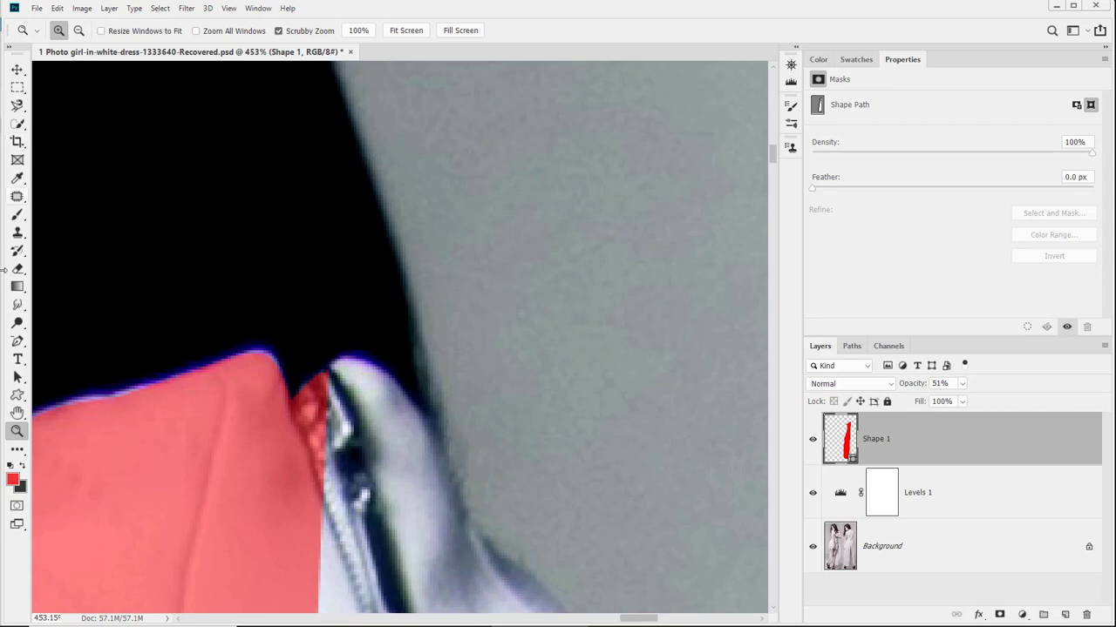
key("p")
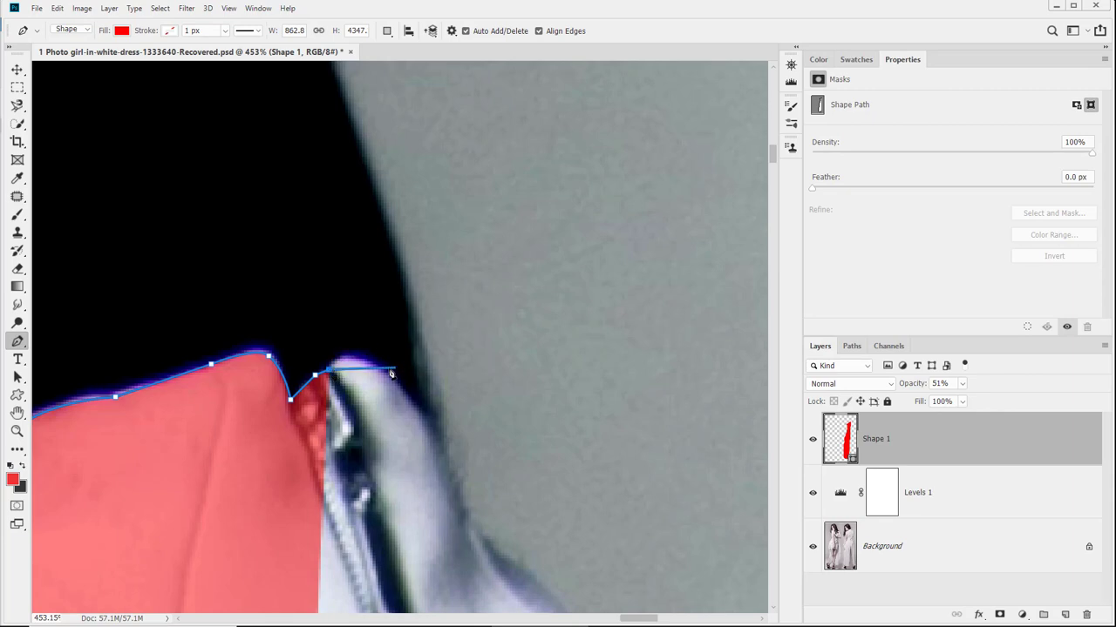
left_click_drag(386, 371, 439, 407)
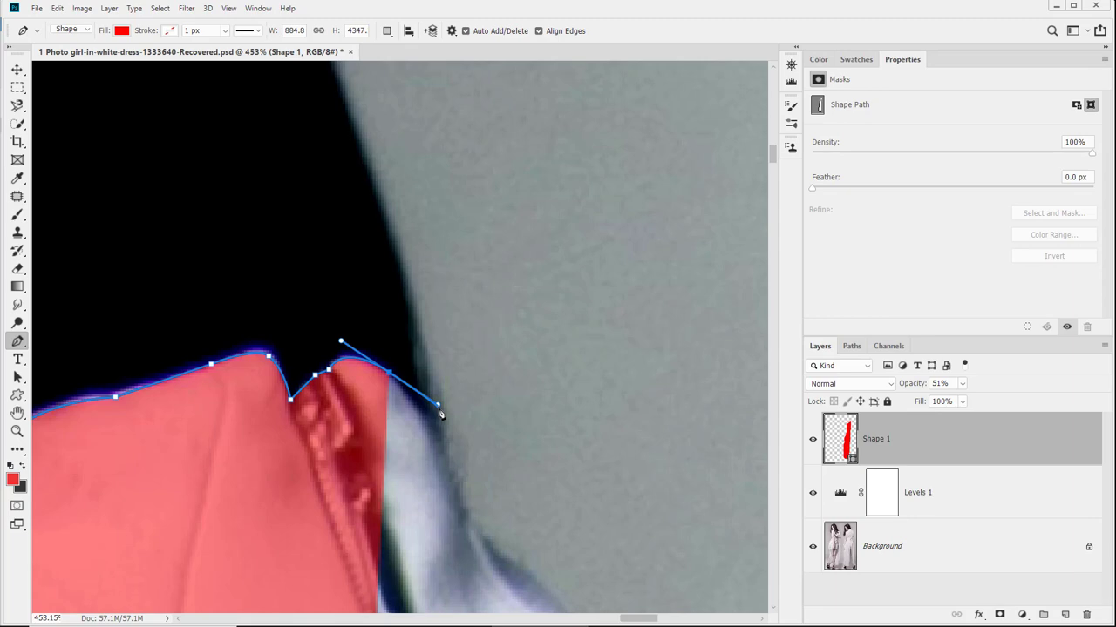
left_click(466, 529)
left_click_drag(466, 529, 169, 95)
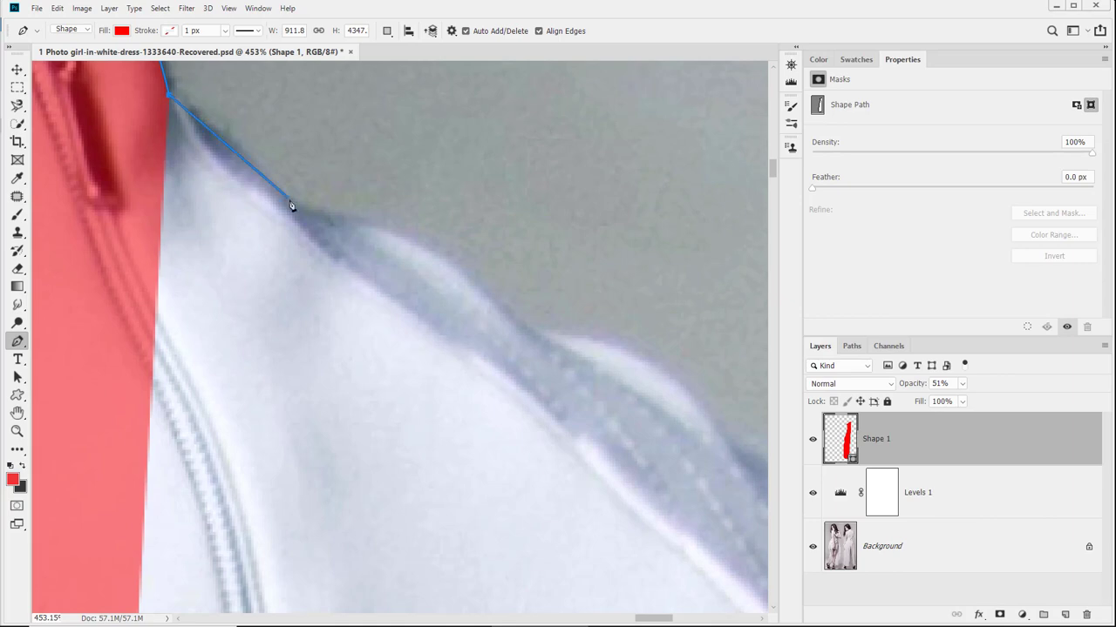
Curve the path along the shoulder below the collar, redirecting the anchor's outgoing handle toward the first seam fold, and place an anchor there
left_click_drag(289, 203, 324, 251)
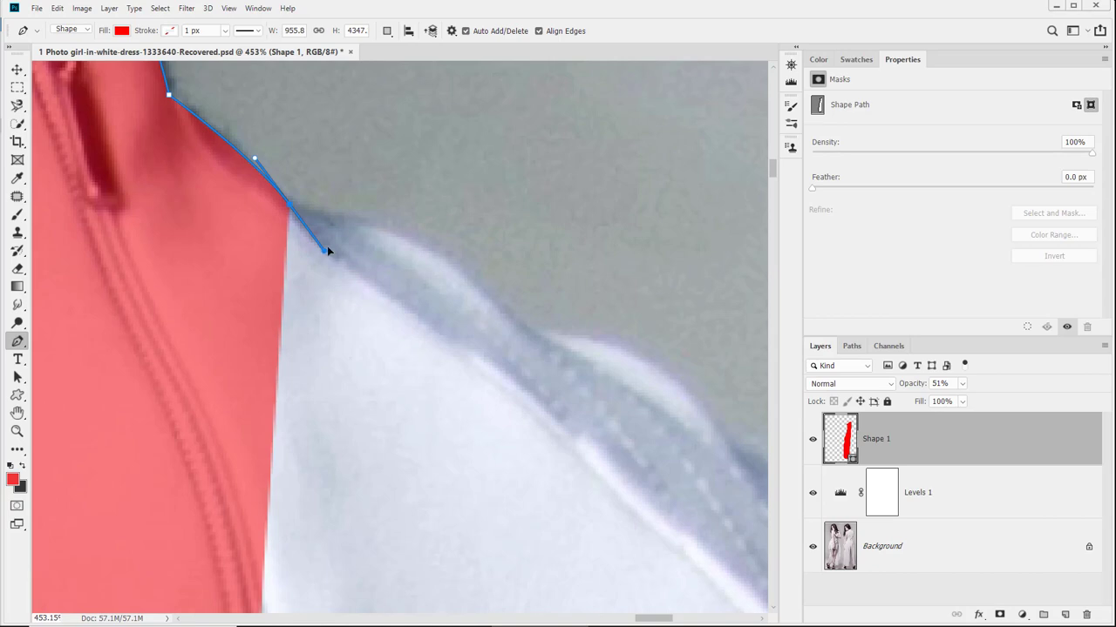
left_click_drag(326, 252, 347, 211)
key("ctrl+z")
key("ctrl+z")
left_click_drag(346, 185, 348, 203)
left_click(429, 239)
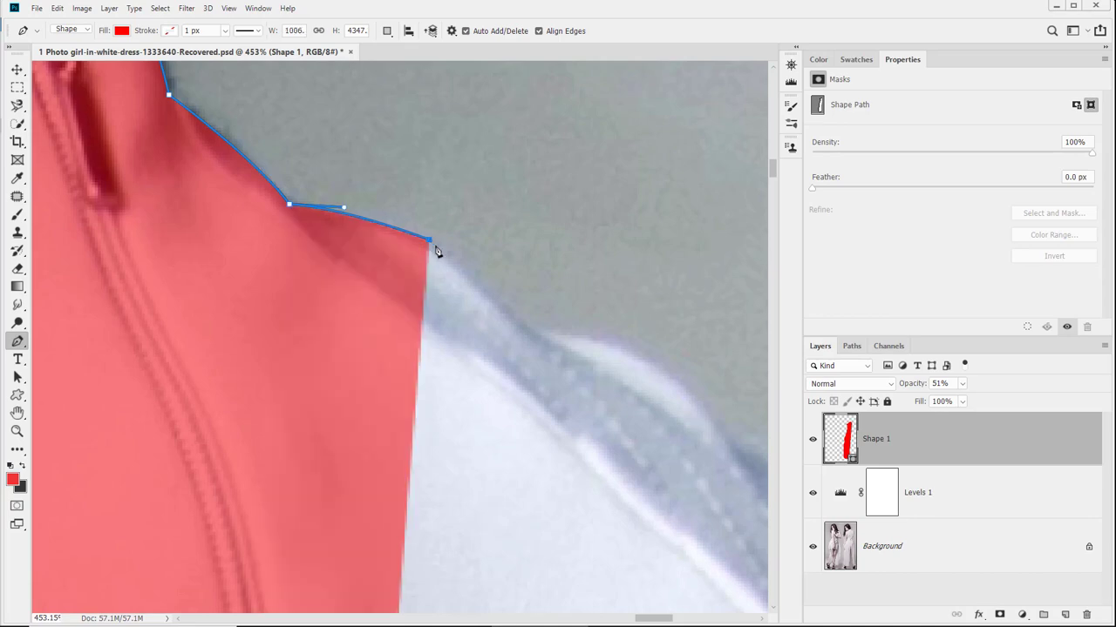
Trace down the first fold to the notch before the next one and remove that anchor's outgoing handle
left_click_drag(530, 332, 538, 340)
key("space")
left_click_drag(498, 336, 204, 252)
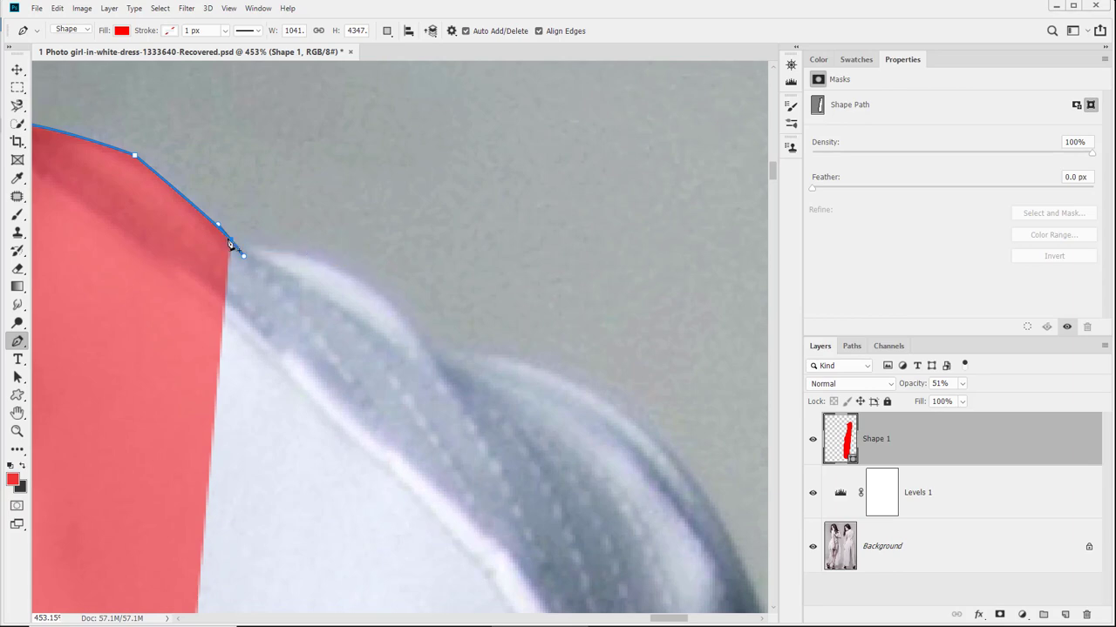
left_click(231, 240, "alt")
key("space")
left_click_drag(273, 250, 205, 226)
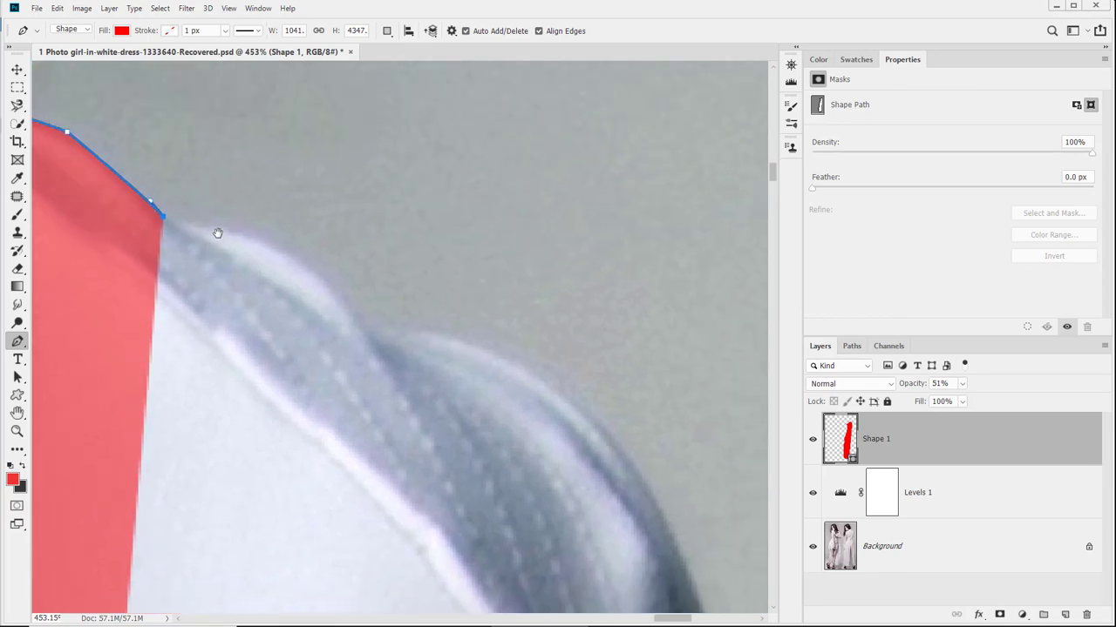
Curve the path over the next two shoulder folds, removing the outgoing handle at the notch between them
left_click_drag(364, 322, 424, 429)
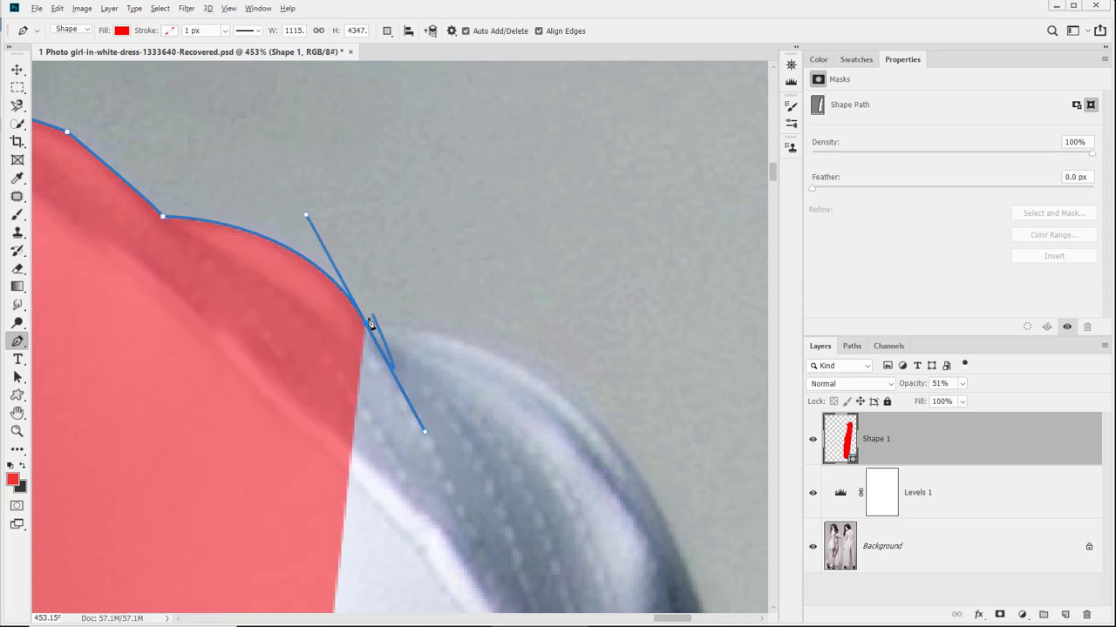
left_click(365, 323, "alt")
left_click_drag(350, 310, 171, 157)
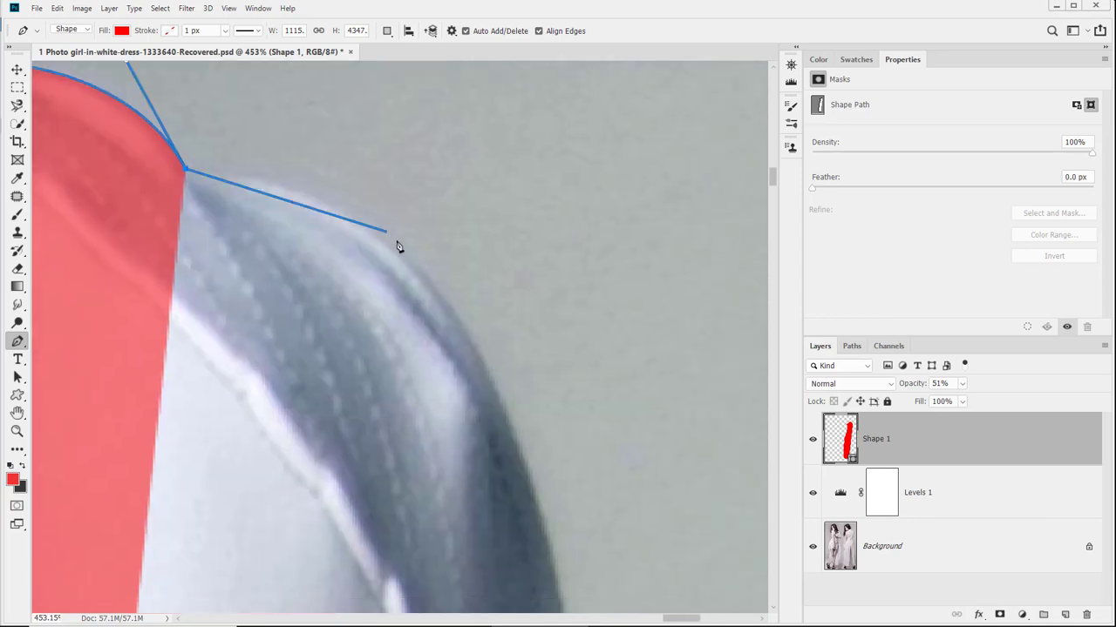
left_click_drag(440, 296, 538, 440)
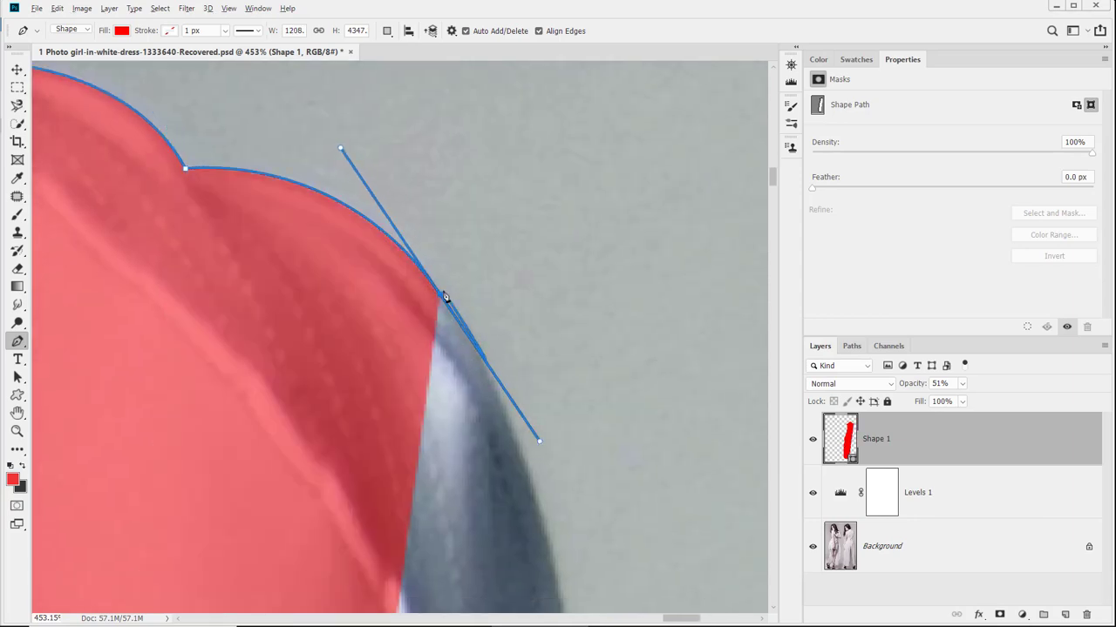
left_click_drag(538, 559, 480, 374)
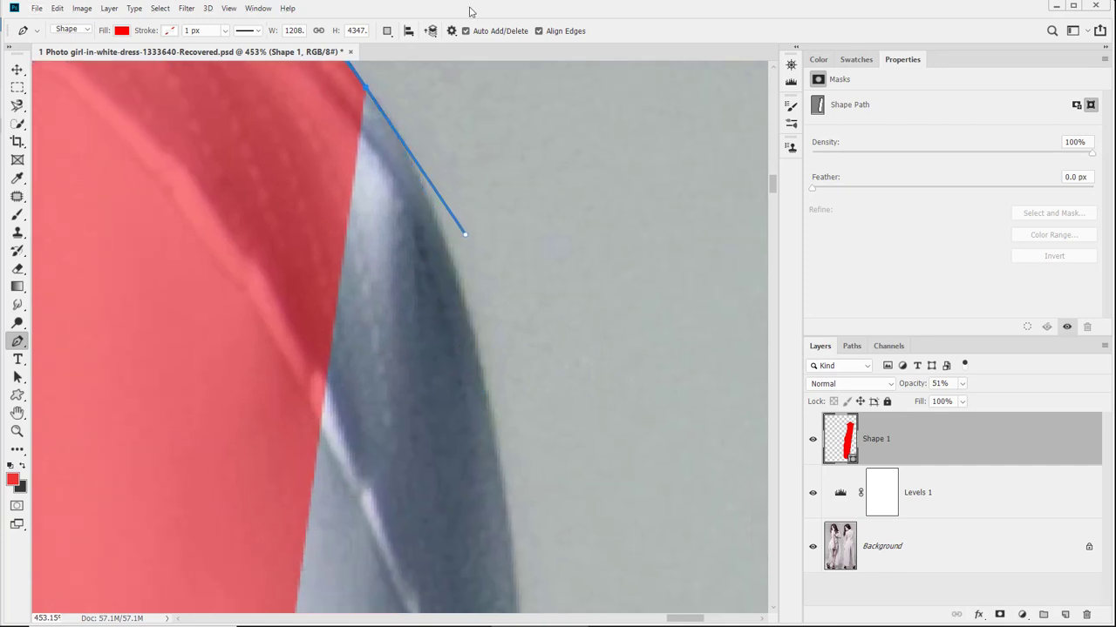
Continue the path down the shaded outer edge of the shoulder with anchors along its gentle curve
left_click(489, 406)
left_click_drag(487, 406, 314, 50)
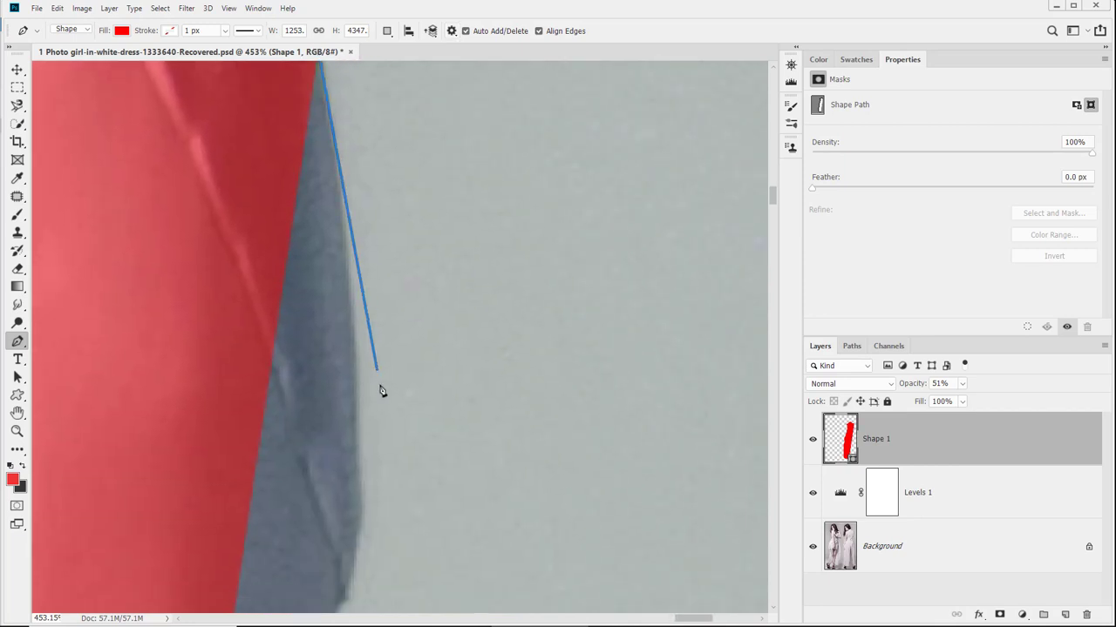
left_click_drag(362, 348, 304, 142)
left_click(525, 575)
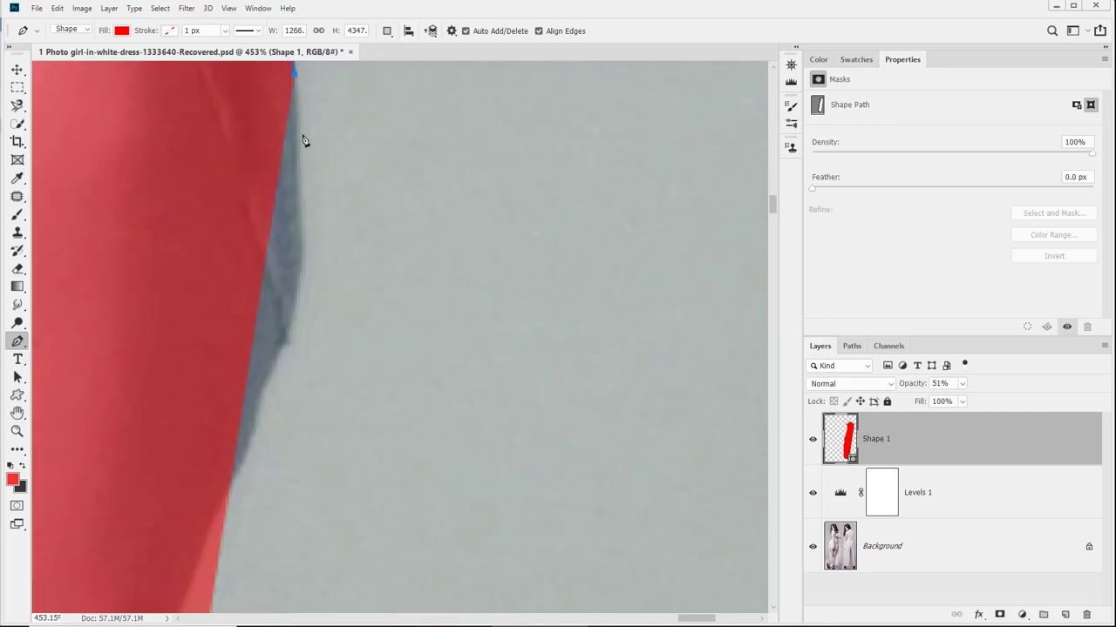
Trace the shaded edge below the shoulder around its lower bulge and on down the dress, undoing misplaced anchors
left_click(317, 202)
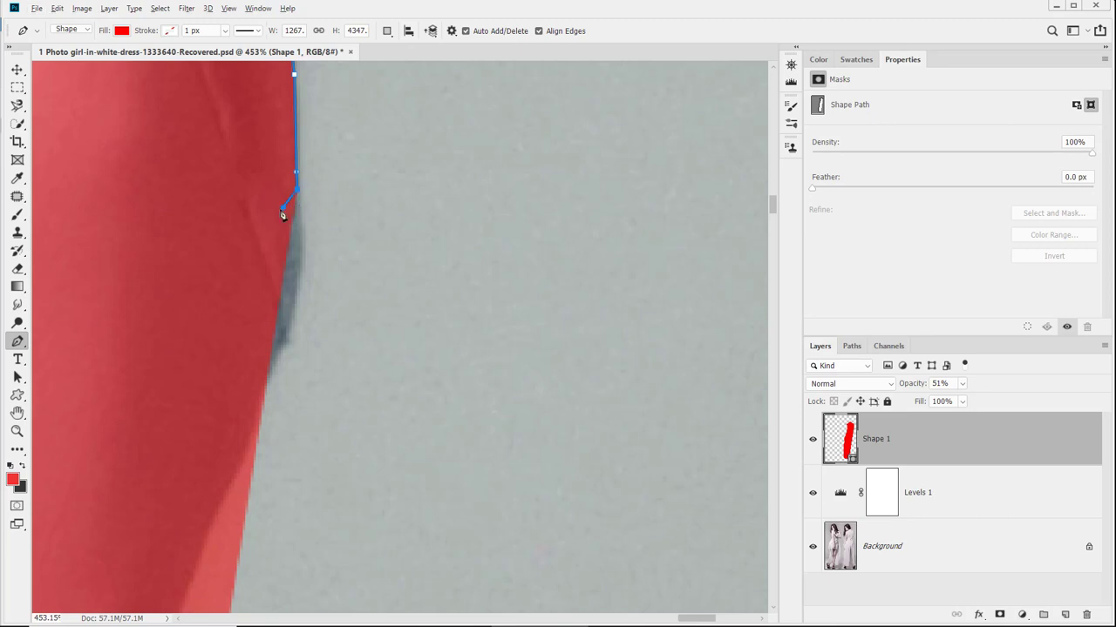
left_click_drag(298, 209, 299, 210)
key("ctrl+z")
key("ctrl+shift+z")
key("ctrl+z")
key("ctrl+z")
left_click(292, 343)
left_click_drag(286, 343, 413, 122)
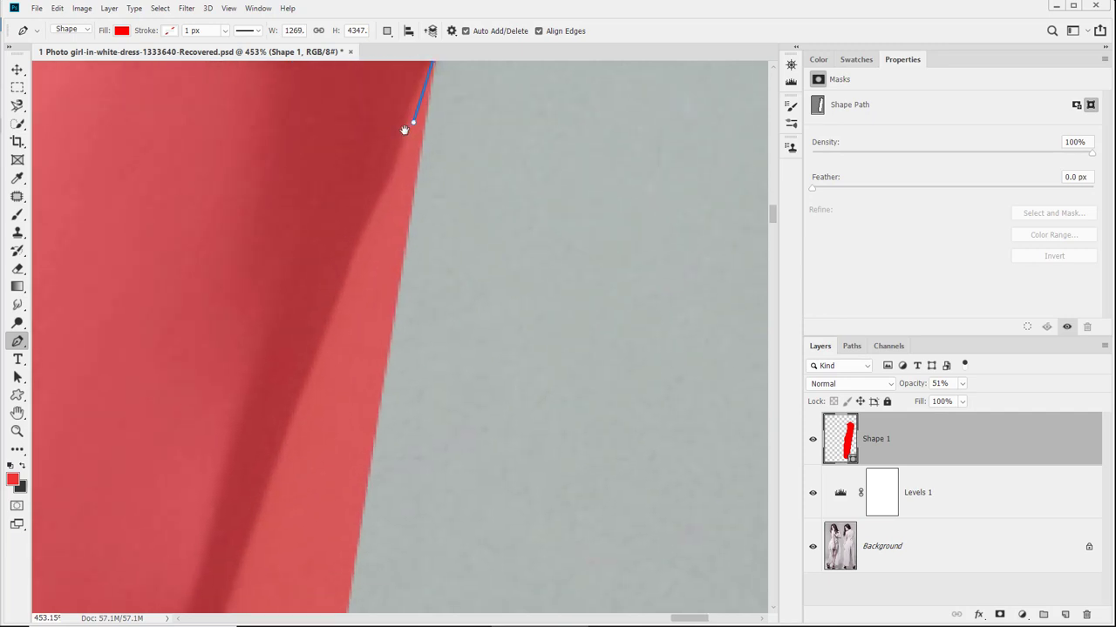
left_click(365, 231)
left_click(352, 242)
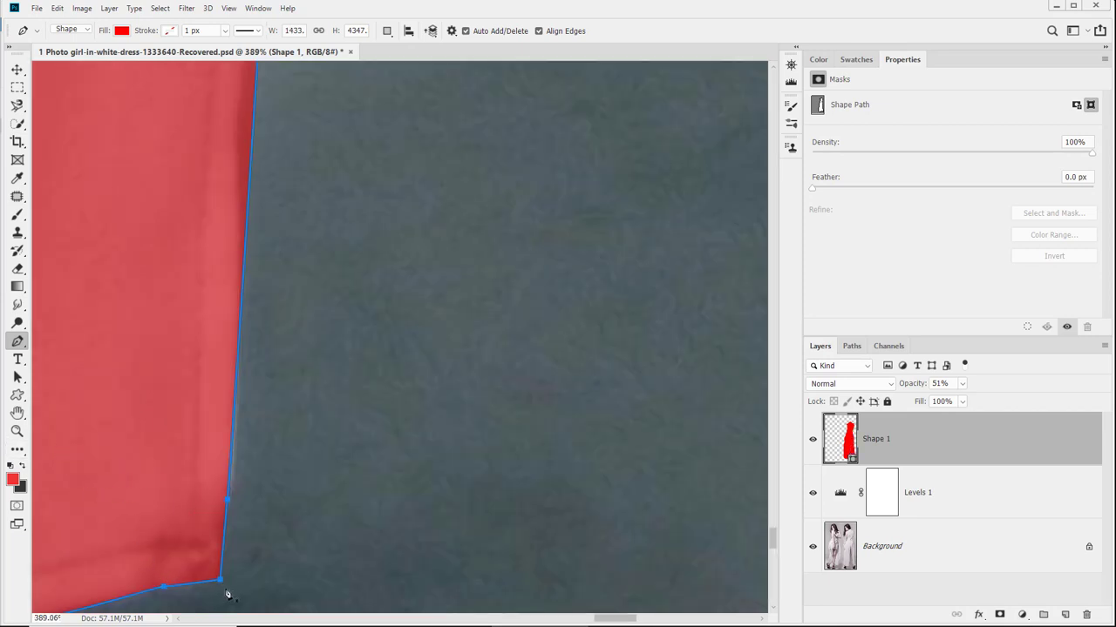
Examine the closed red shape's outline along the hem, skirt sides, hand, arm and waist
double_click(17, 431)
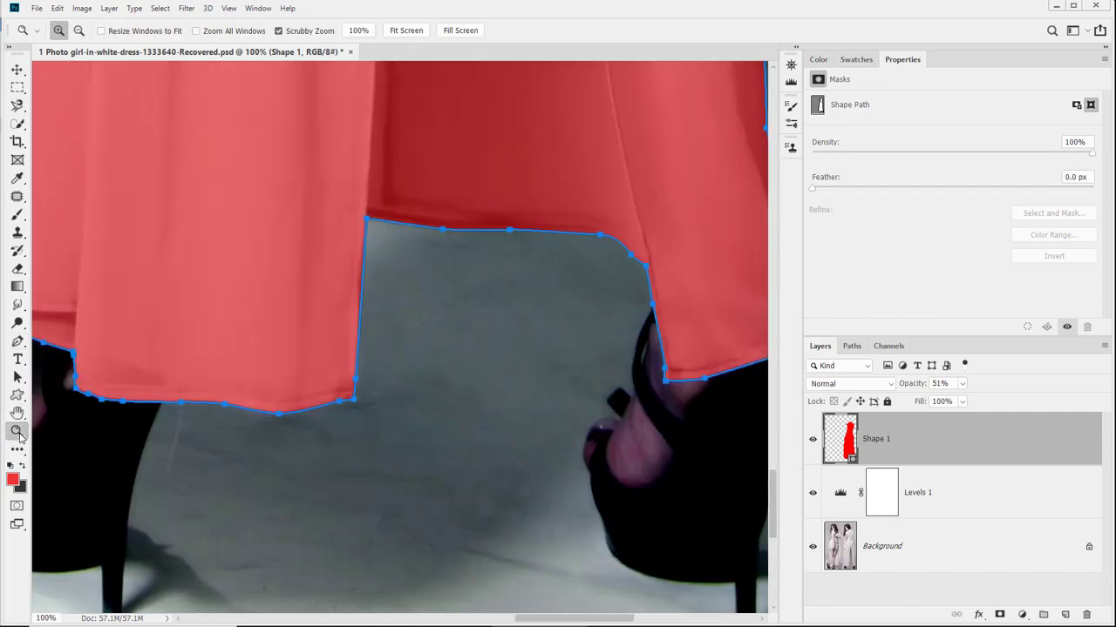
left_click_drag(595, 221, 632, 476)
left_click(588, 363, "alt")
left_click(588, 364, "alt")
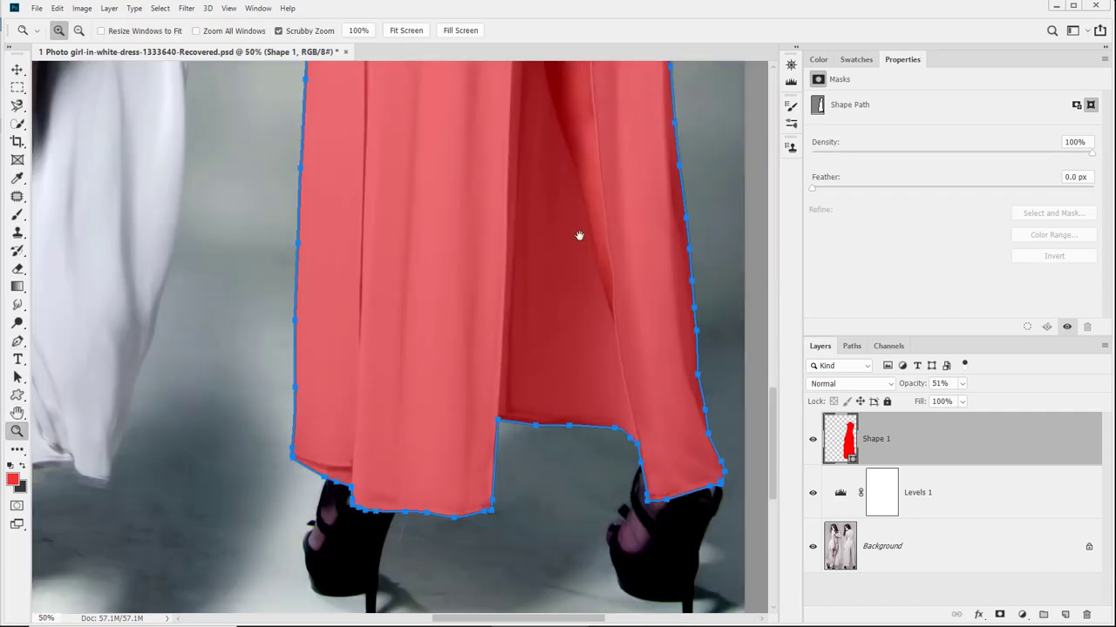
left_click_drag(578, 237, 412, 426)
left_click_drag(405, 201, 409, 263)
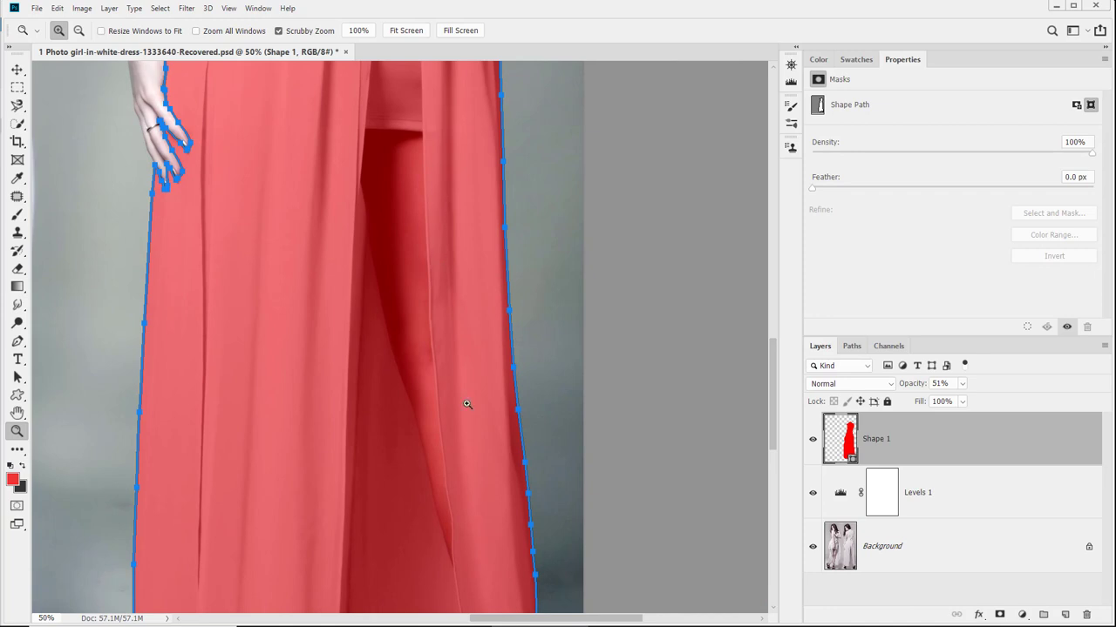
left_click_drag(428, 223, 329, 389)
left_click_drag(279, 215, 296, 248)
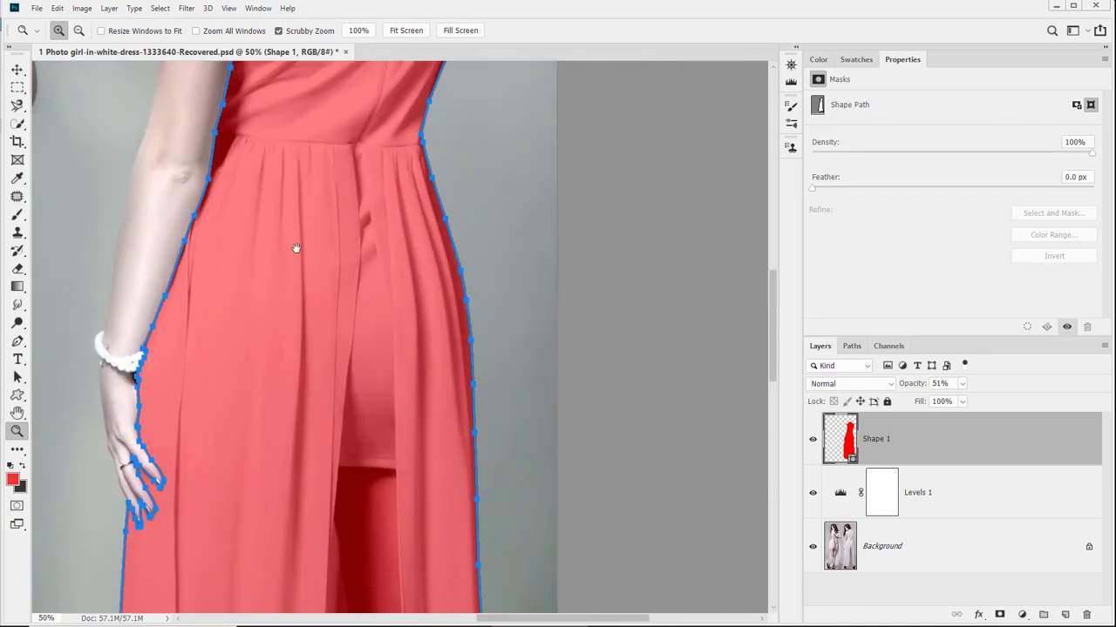
left_click_drag(424, 385, 395, 189)
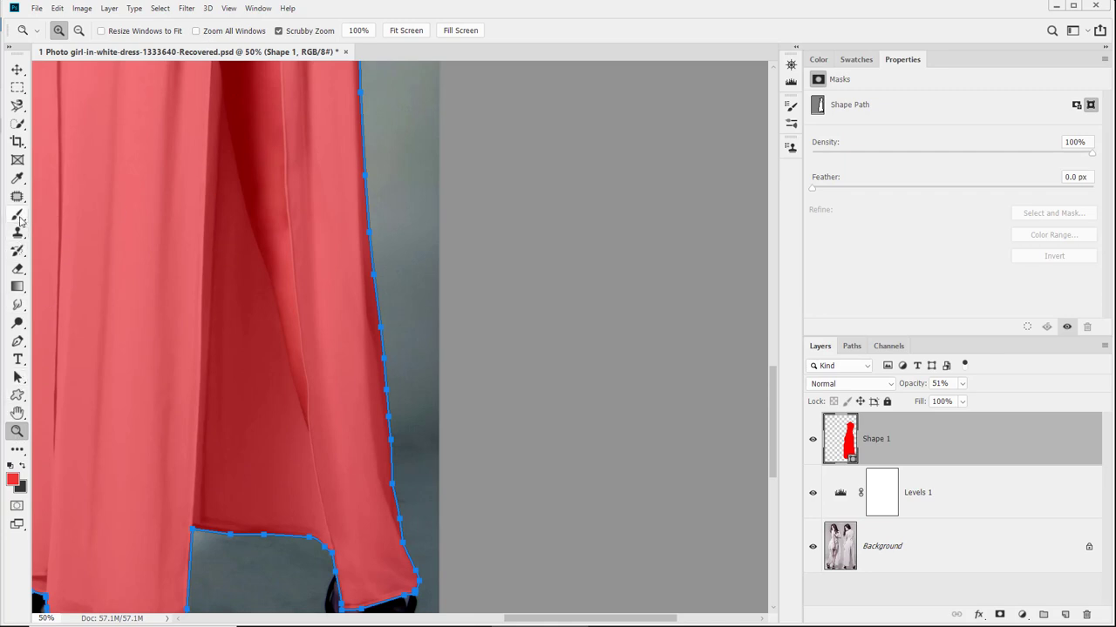
Check the Pen tool's path operations for the shape, including Subtract Front Shape
left_click(17, 341)
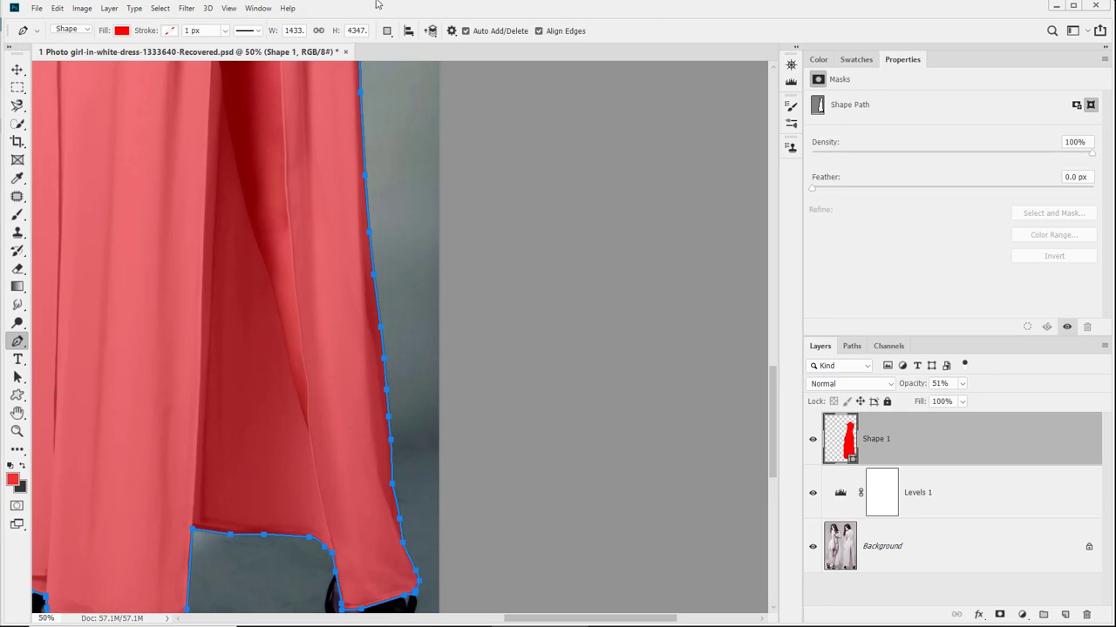
left_click(387, 31)
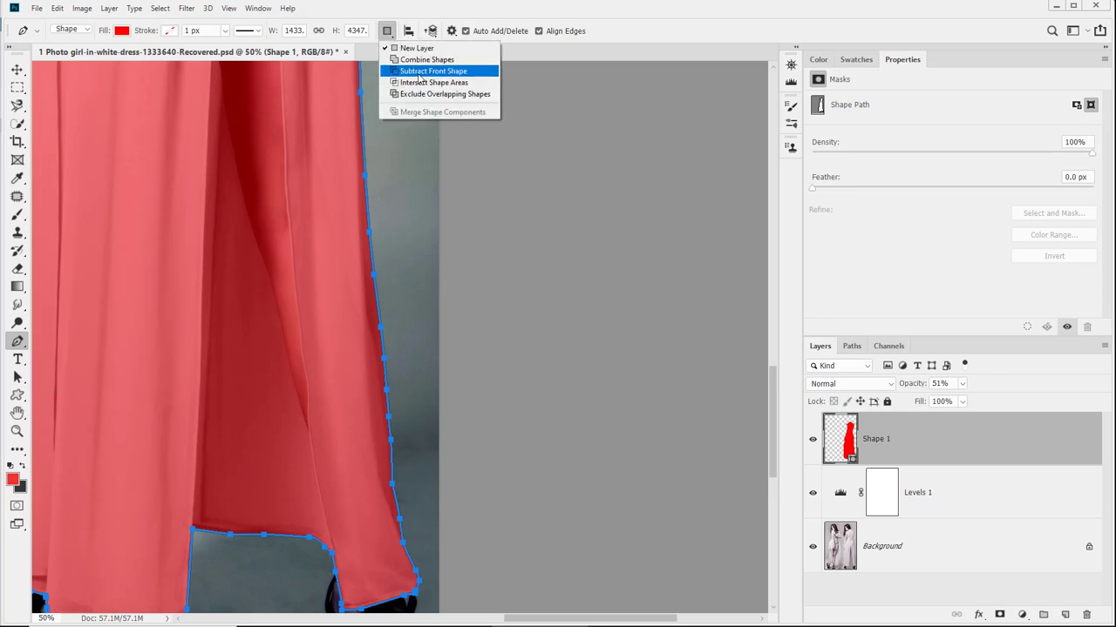
left_click(390, 31)
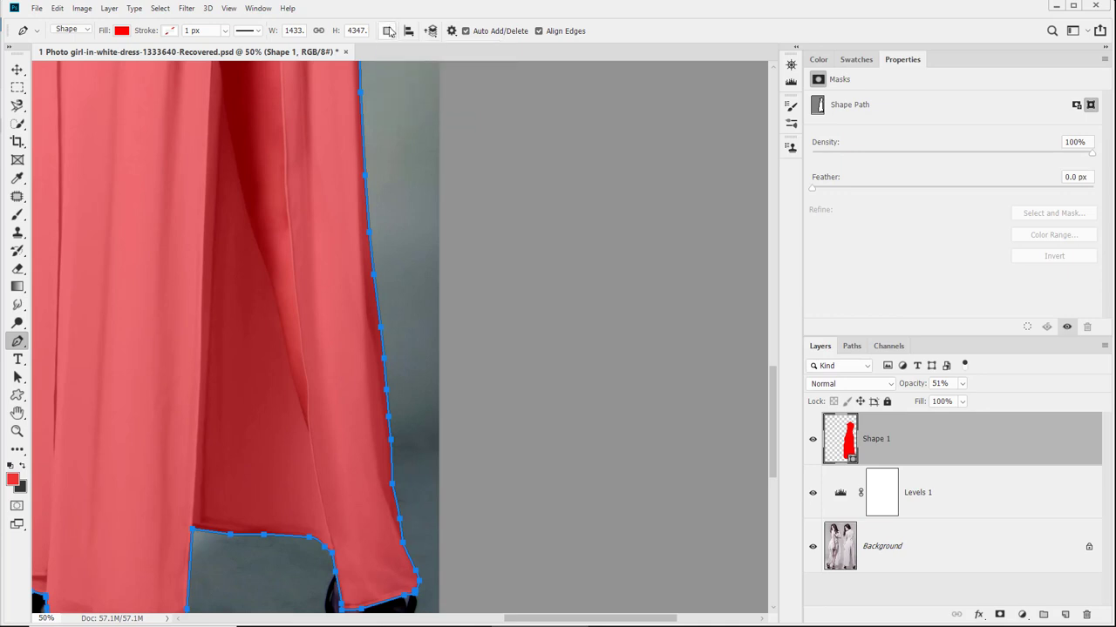
Deselect the finished red dress path and save the document
left_click_drag(331, 216, 410, 404)
key("z")
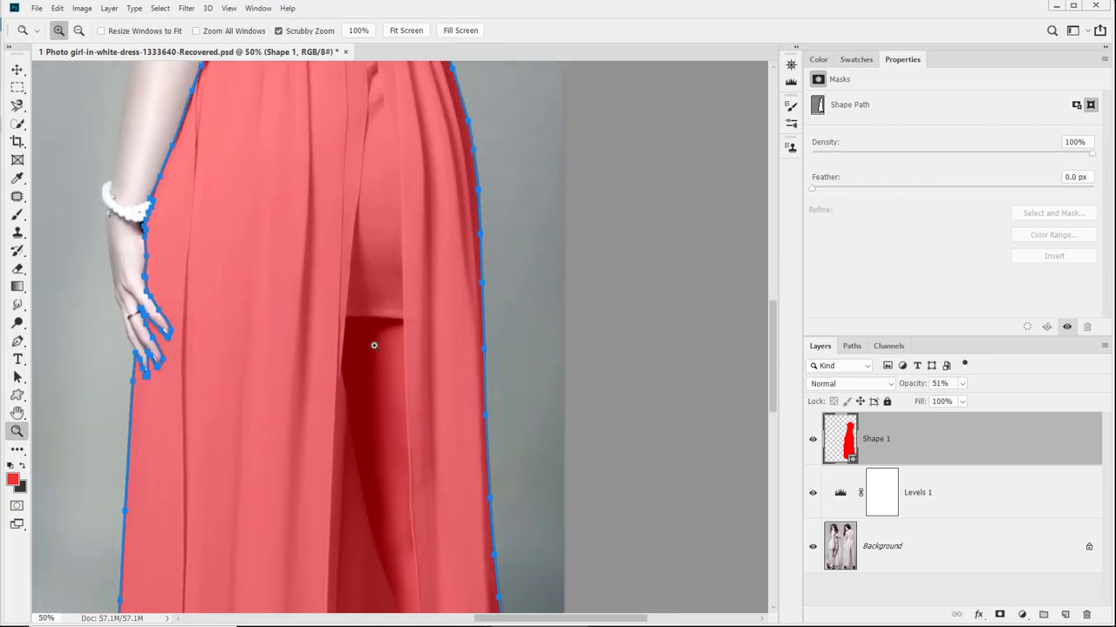
left_click(366, 342, "alt")
left_click(366, 342, "alt")
left_click_drag(460, 409, 419, 271)
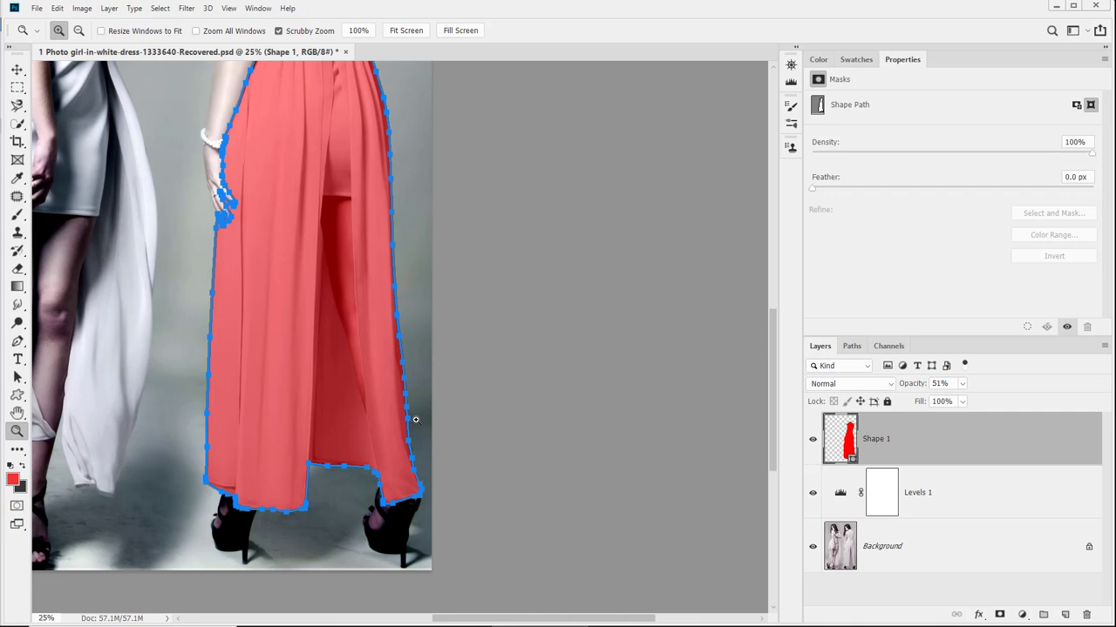
key("Return")
key("ctrl+s")
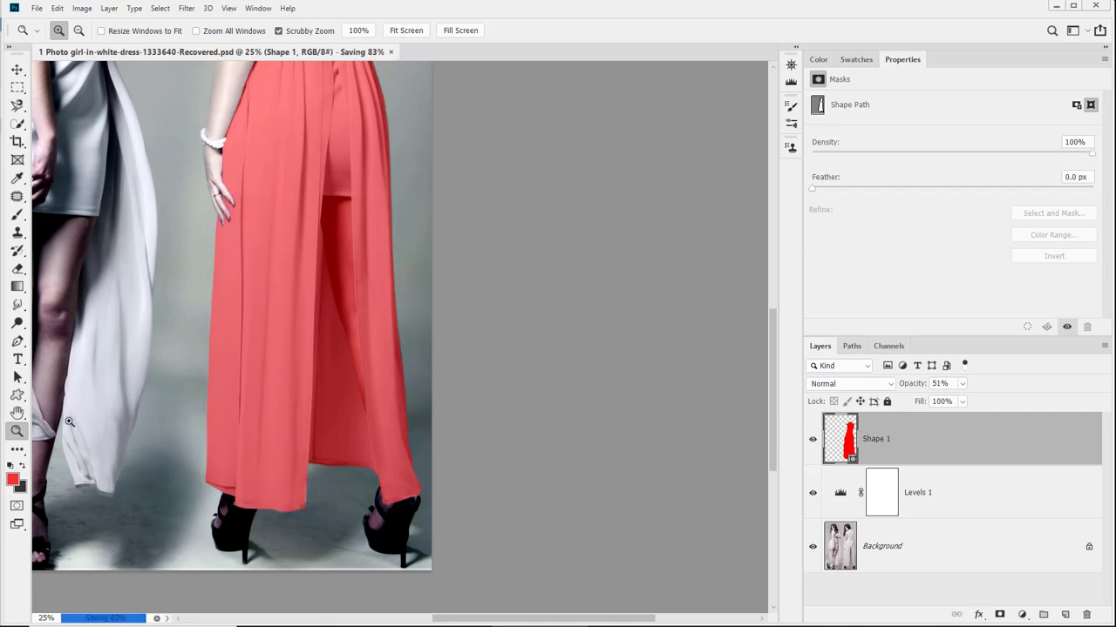
Hide the Shape 1 layer so the skirt slit and bare leg are exposed
left_click_drag(288, 444, 259, 576)
left_click_drag(297, 74, 275, 297)
left_click_drag(297, 350, 314, 214)
left_click_drag(309, 508, 291, 252)
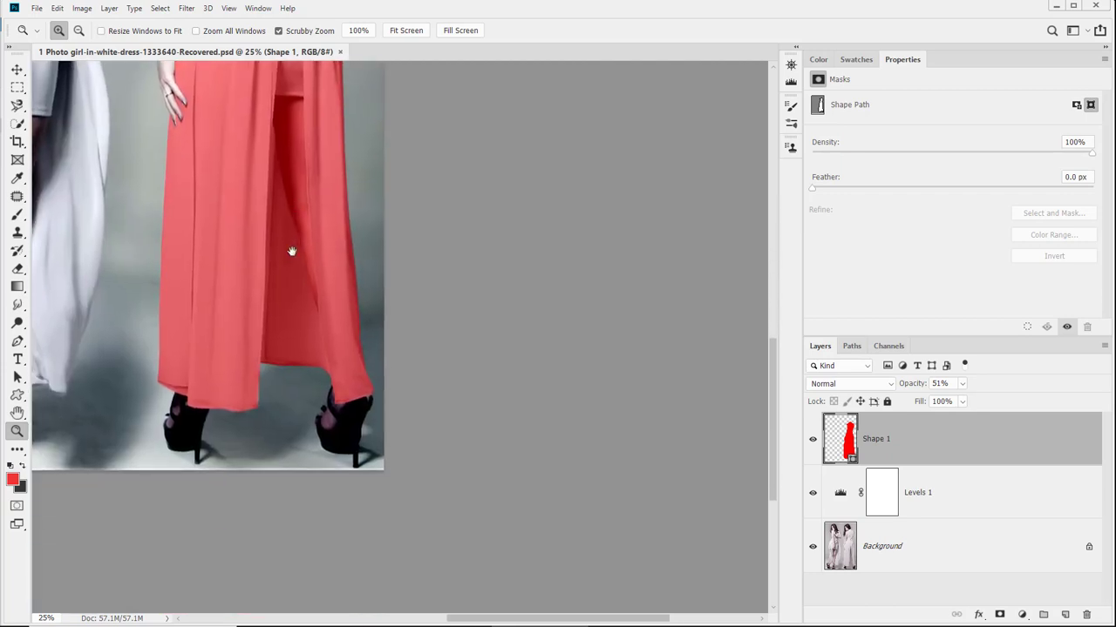
left_click_drag(296, 122, 261, 183)
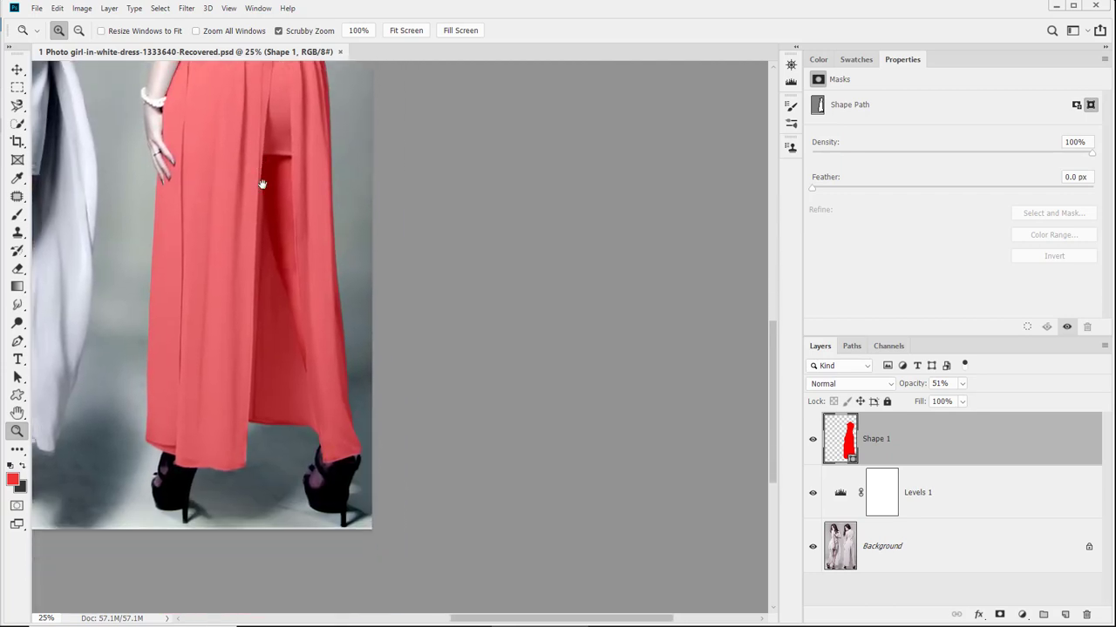
left_click(813, 441)
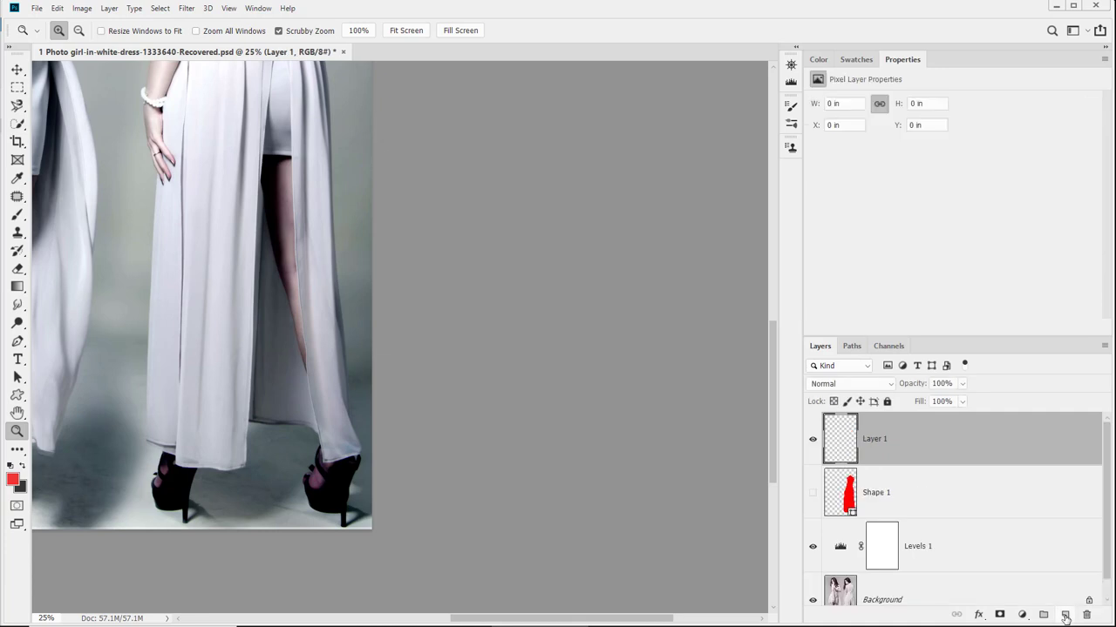
Start a new Pen tool shape and trace the short underskirt's hem across the top of the bare leg with a sharp corner anchor
left_click_drag(225, 251, 264, 380)
left_click_drag(436, 332, 437, 346)
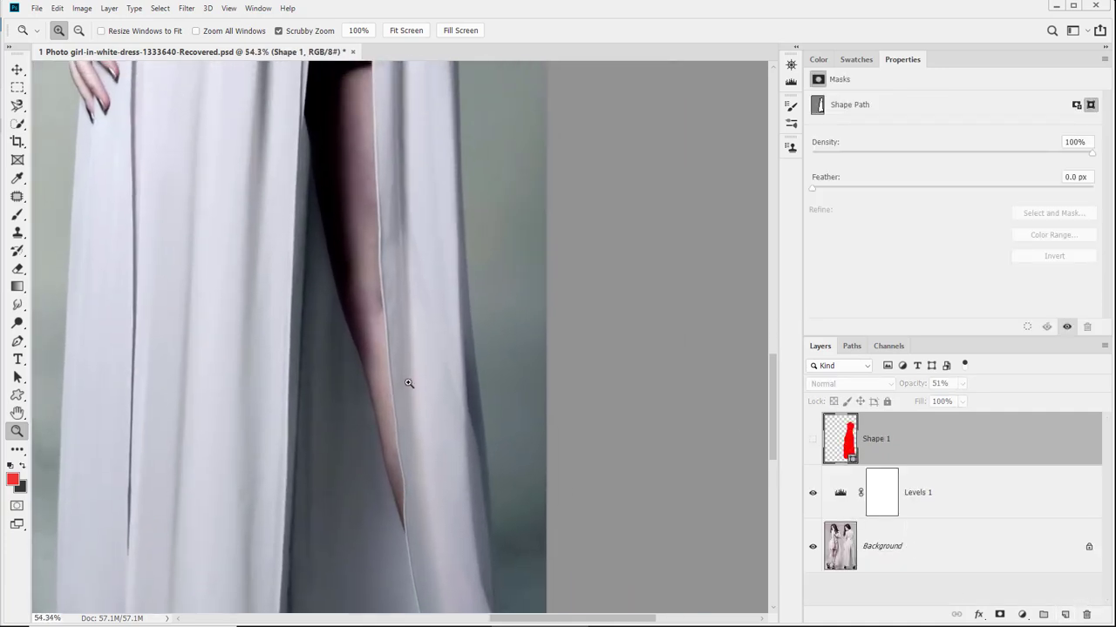
left_click_drag(408, 383, 352, 500)
left_click_drag(264, 169, 332, 251)
key("p")
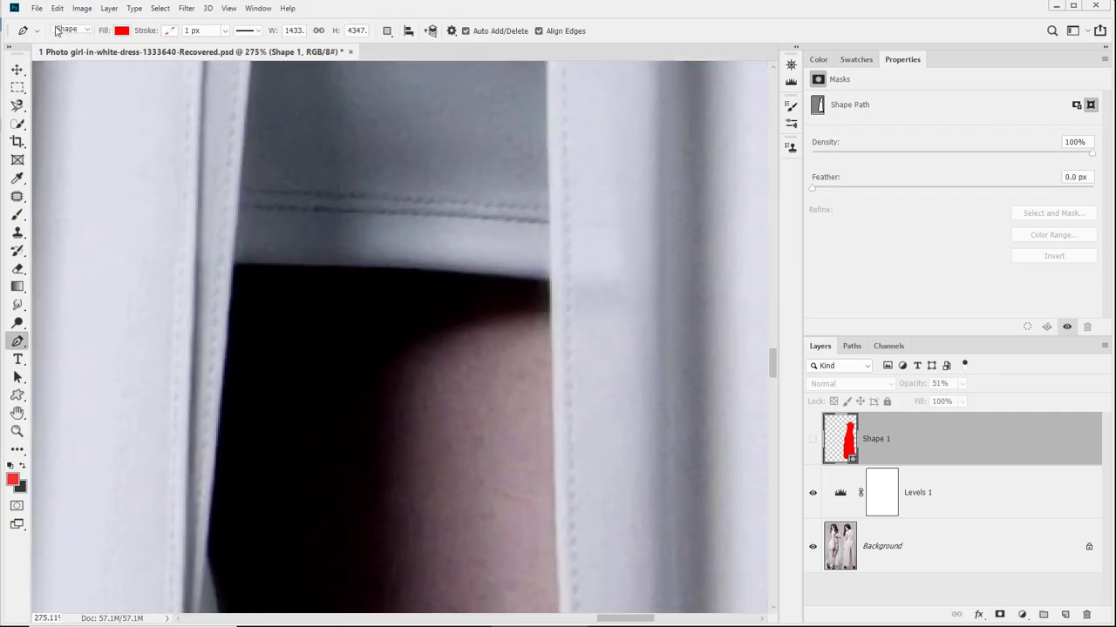
left_click(388, 30)
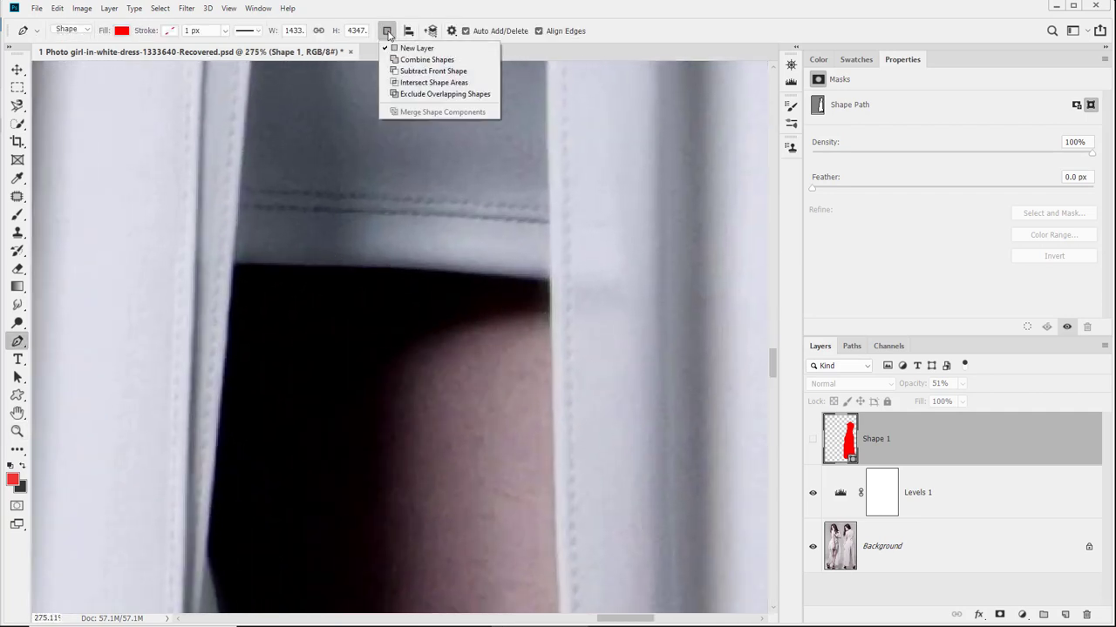
left_click(388, 31)
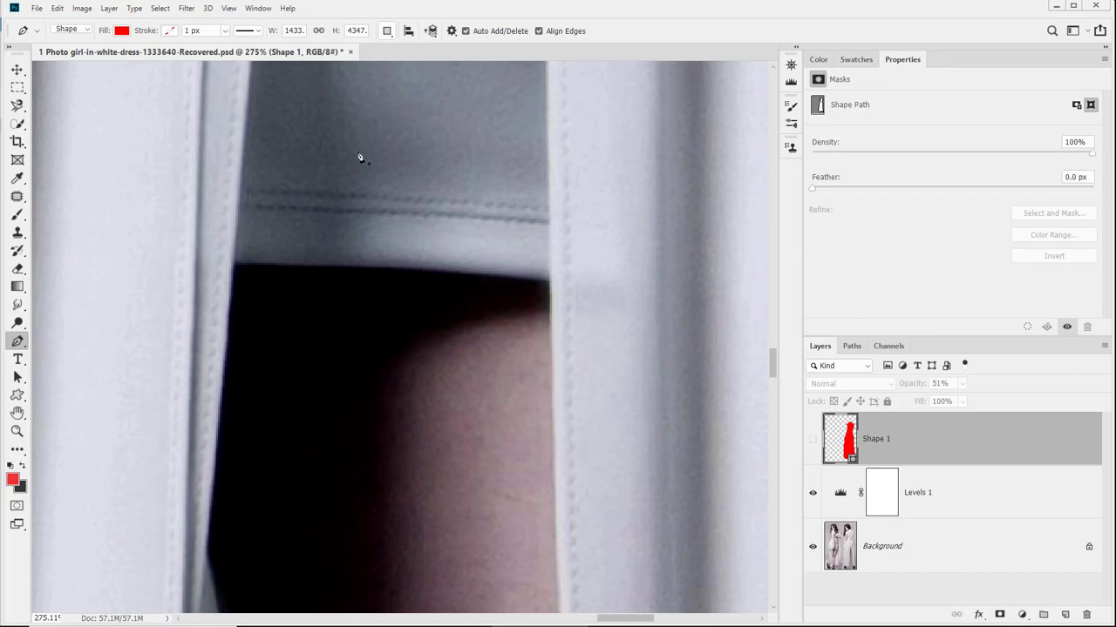
left_click(234, 264)
left_click_drag(529, 275, 566, 287)
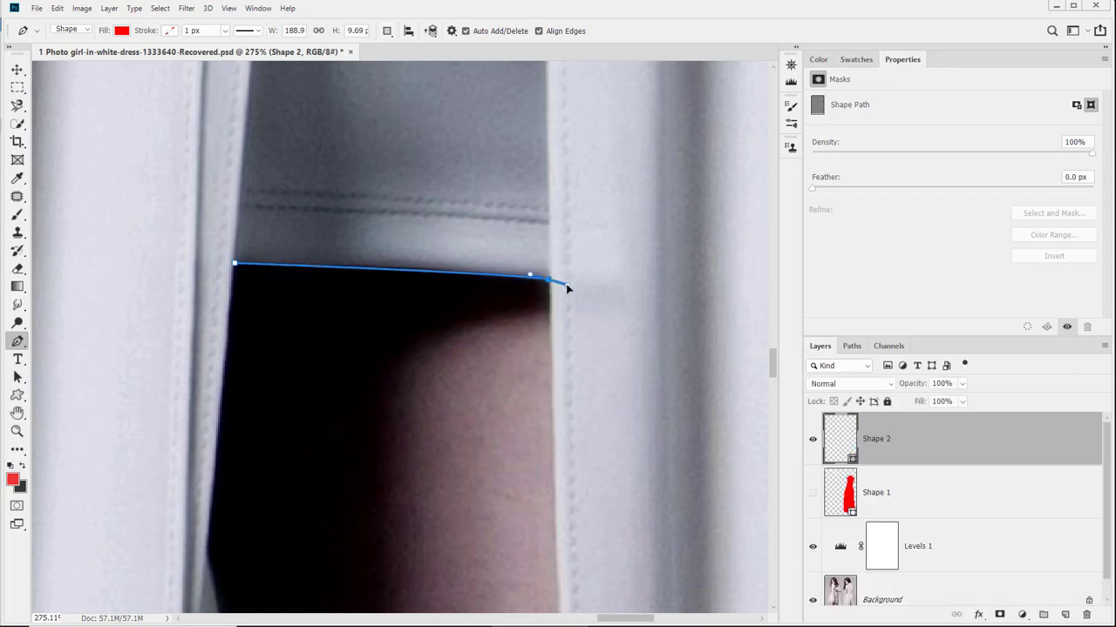
left_click_drag(548, 338, 531, 526)
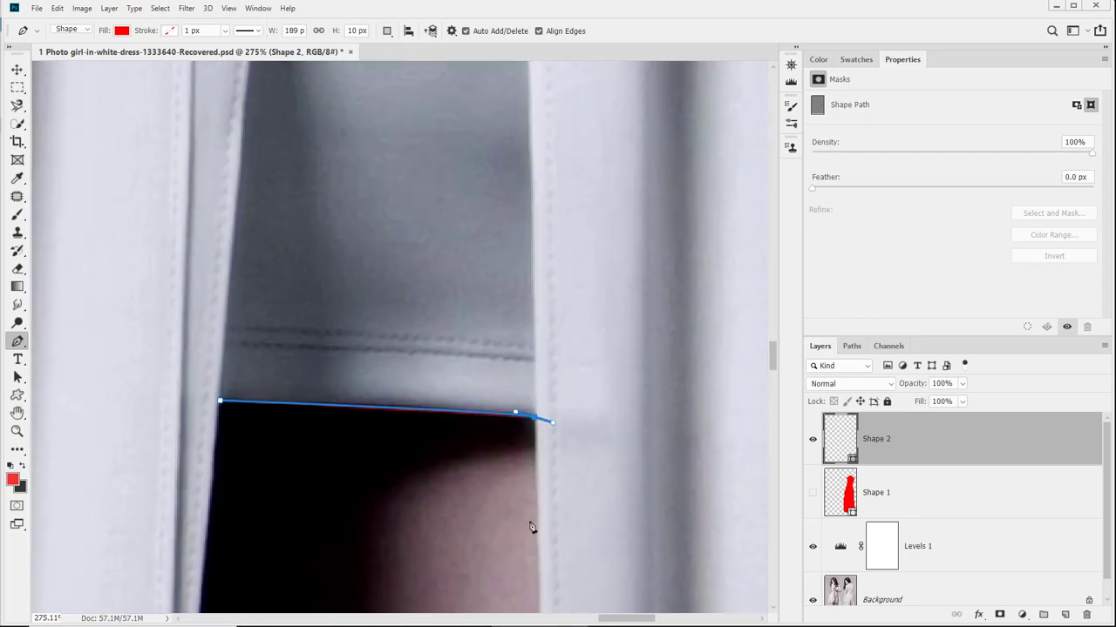
left_click(534, 418)
Trace down the right edge of the thigh along the front panel's seam, adding anchors that follow the border
scroll(542, 610, "down", 5)
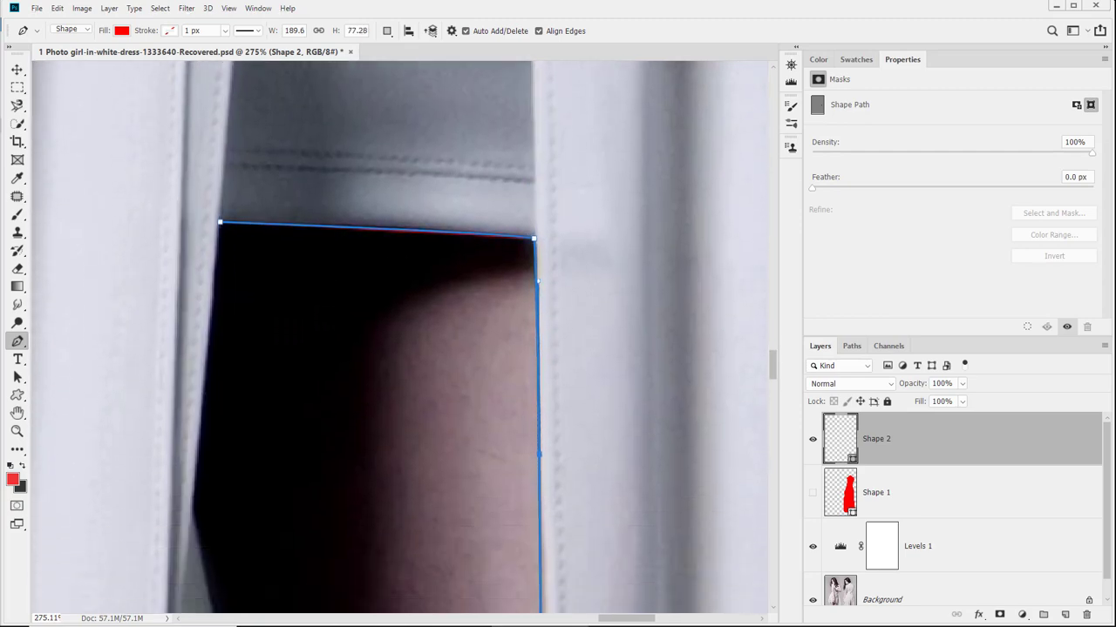
left_click(547, 515)
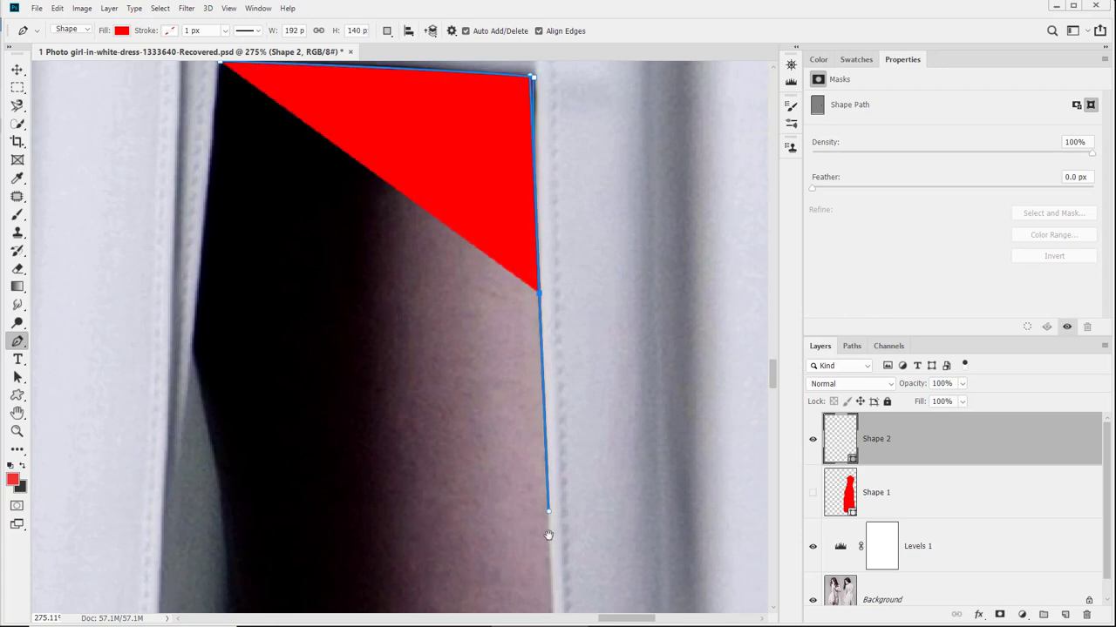
left_click_drag(547, 515, 553, 215)
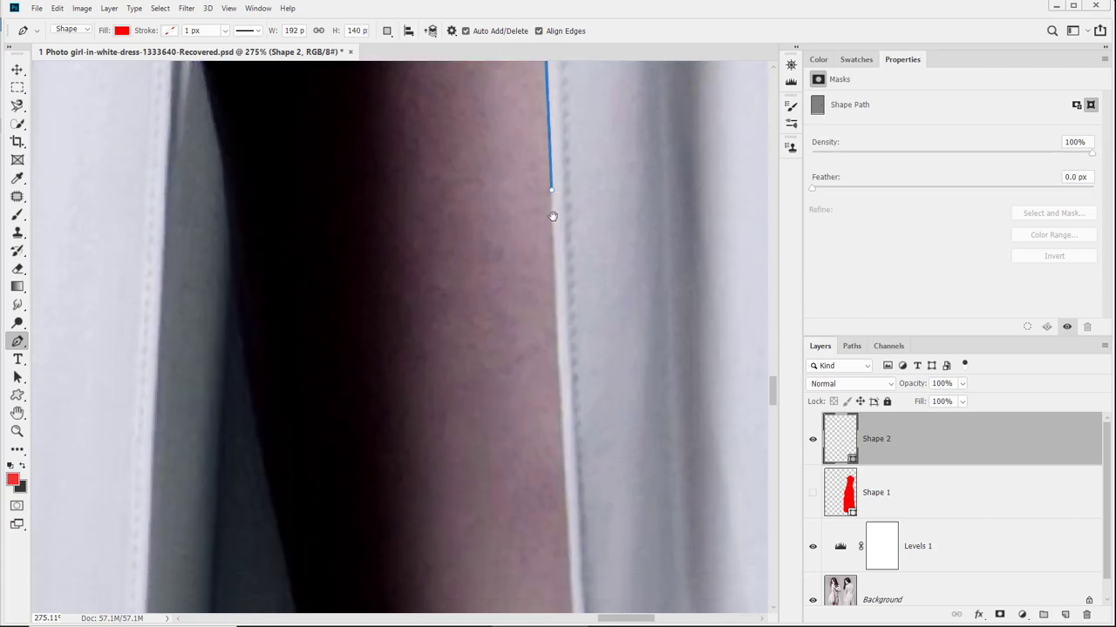
left_click(567, 482)
left_click_drag(566, 482, 535, 287)
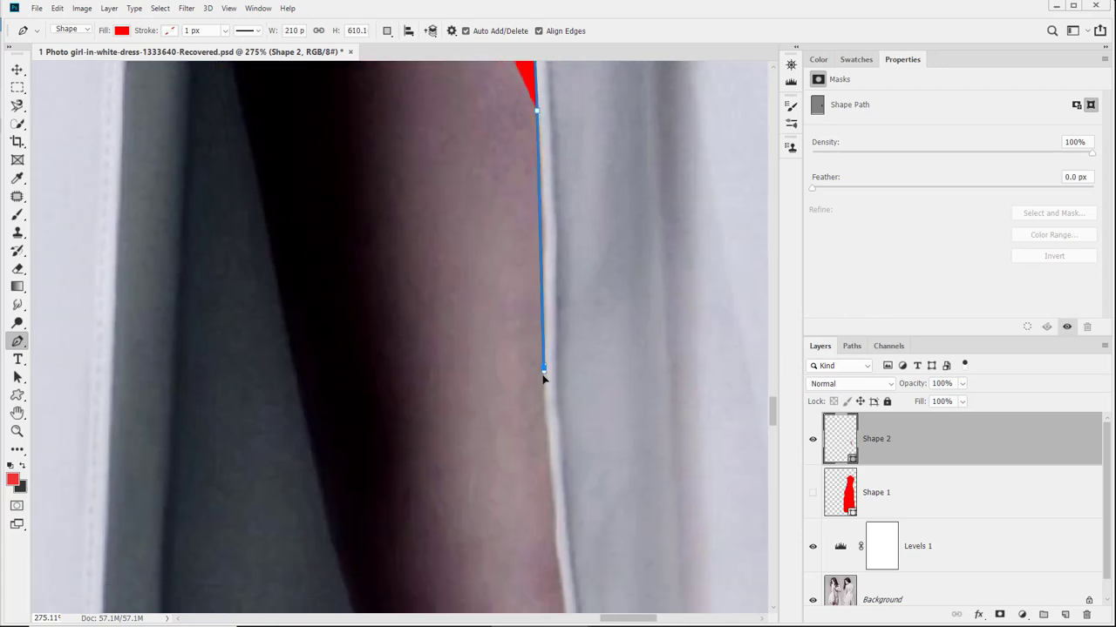
left_click(544, 368)
left_click_drag(542, 395, 550, 308)
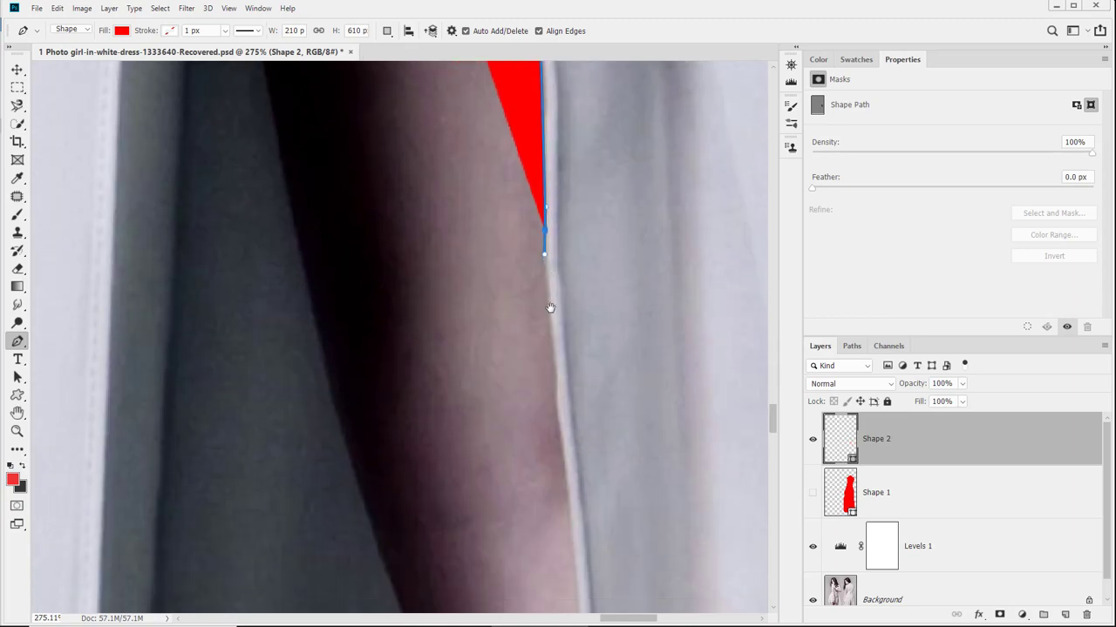
Continue the path past the knee and down the shin along the dress panel's thin white edge
left_click(559, 393)
left_click_drag(566, 533, 575, 368)
left_click(572, 413)
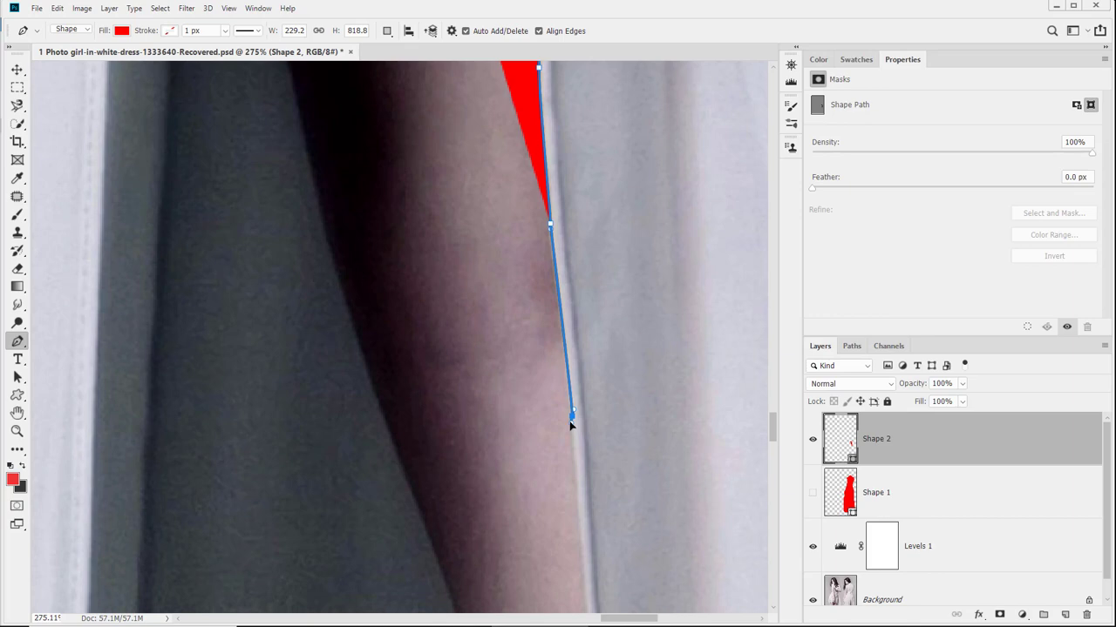
left_click_drag(572, 422, 530, 142)
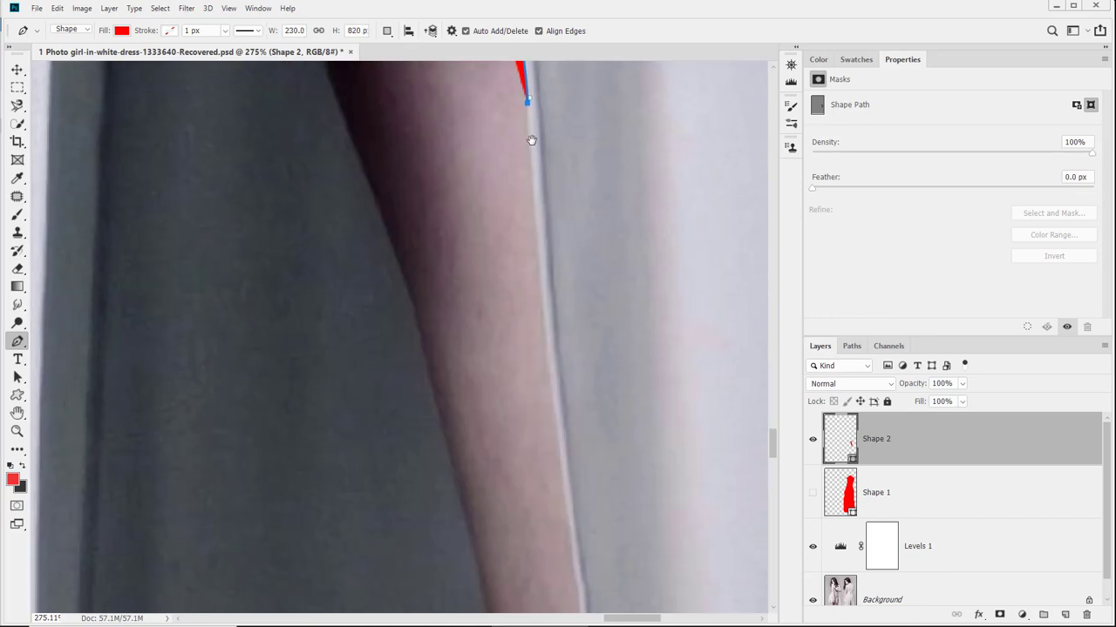
left_click_drag(550, 394, 529, 130)
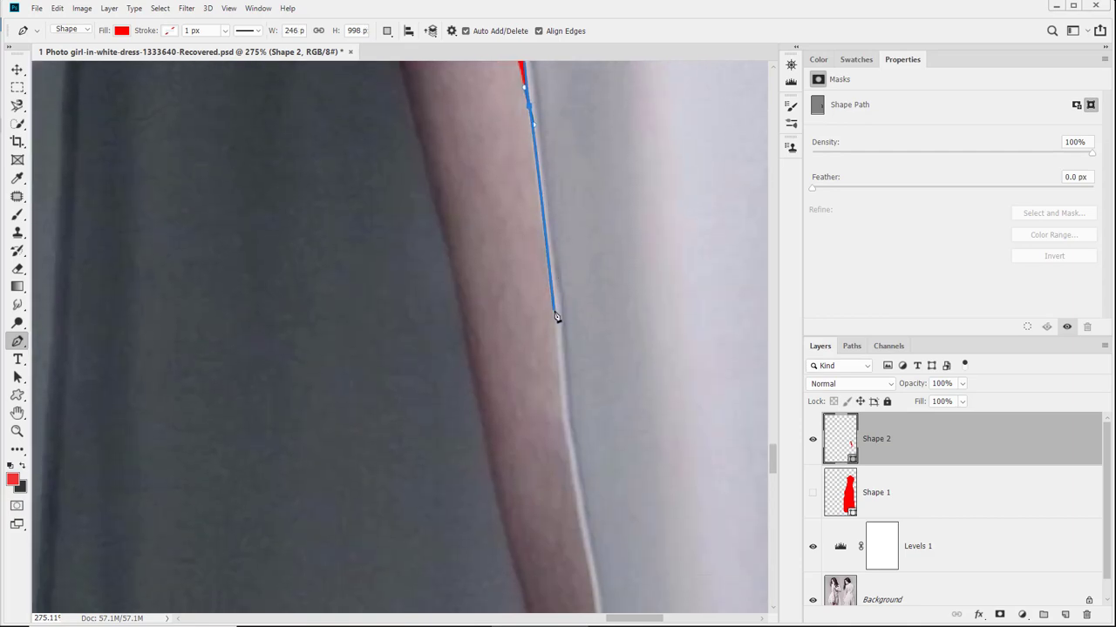
mouse_move(556, 315)
left_mouse_down()
mouse_move(553, 329)
mouse_move(564, 329)
mouse_move(558, 321)
left_mouse_up()
left_click_drag(563, 360, 533, 155)
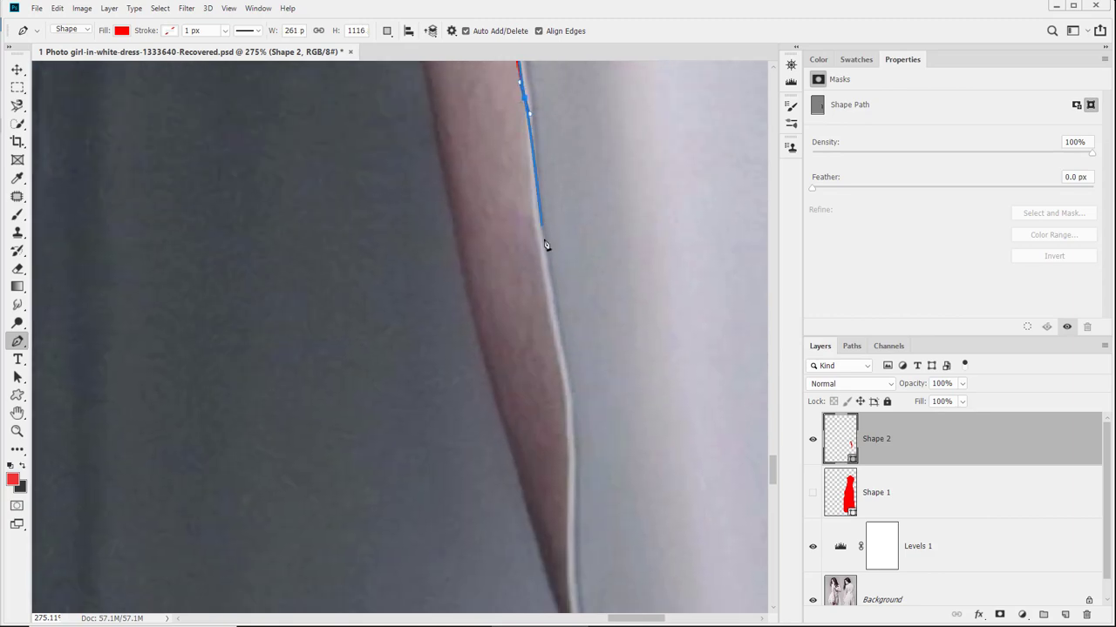
Trace the lower shin's bend down to the point where the leg disappears into the fabric, and remove that anchor's outgoing handle
left_click_drag(533, 226, 549, 265)
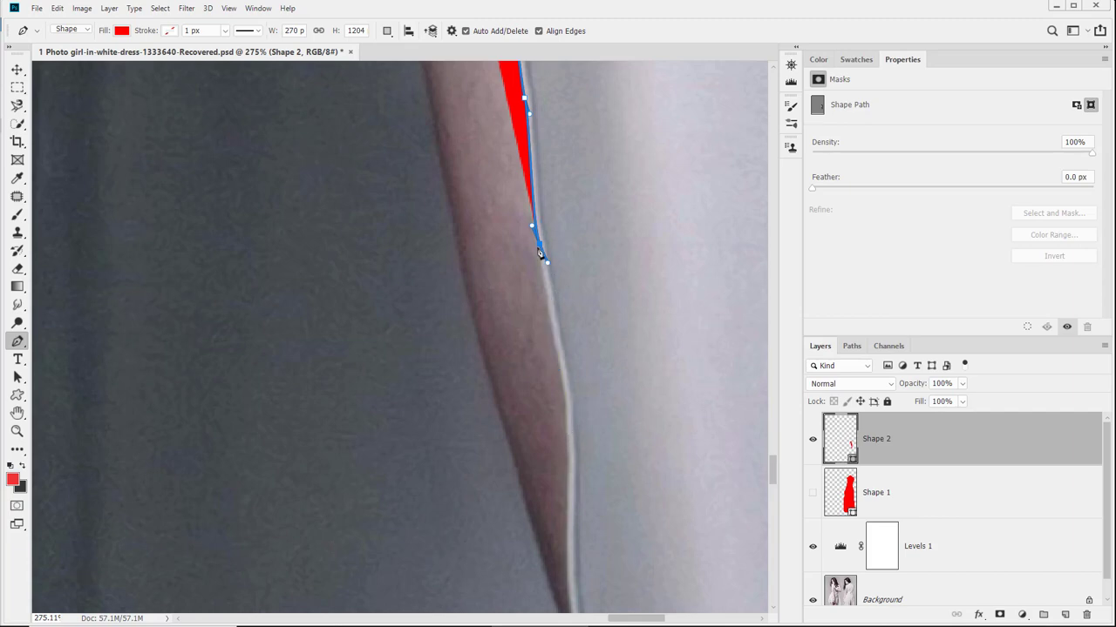
left_click(566, 396)
left_click_drag(564, 449, 528, 269)
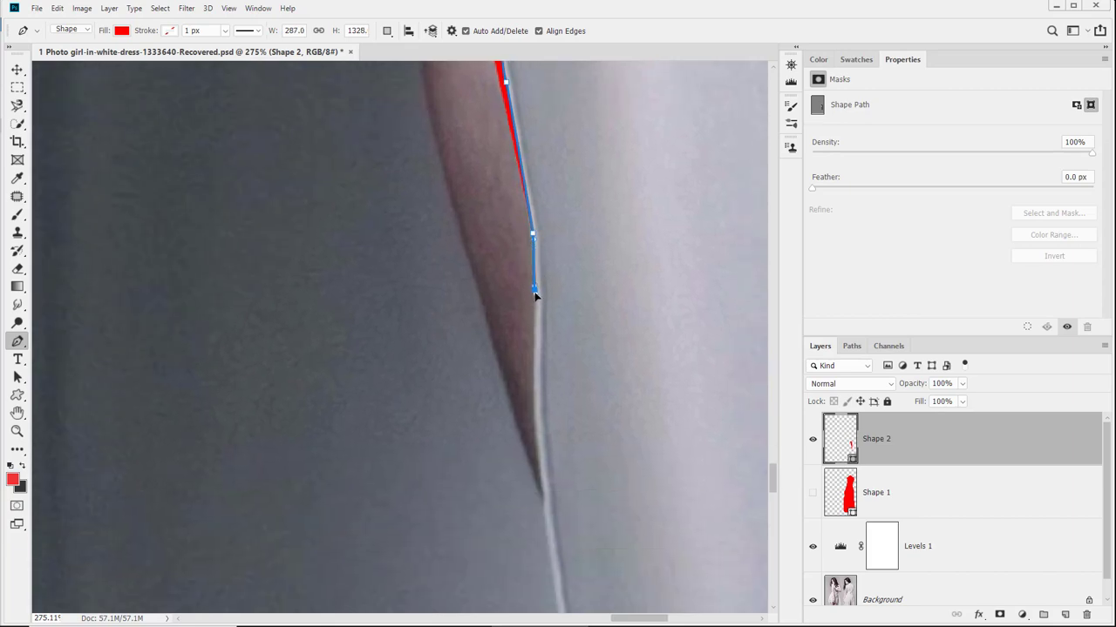
left_click(541, 504)
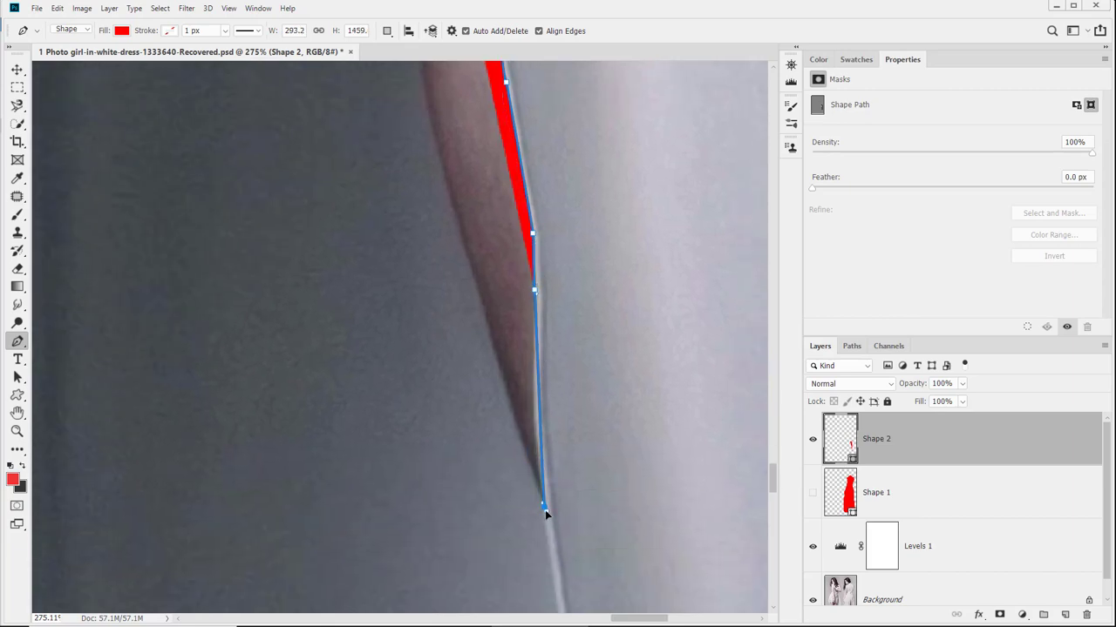
left_click_drag(548, 513, 558, 563)
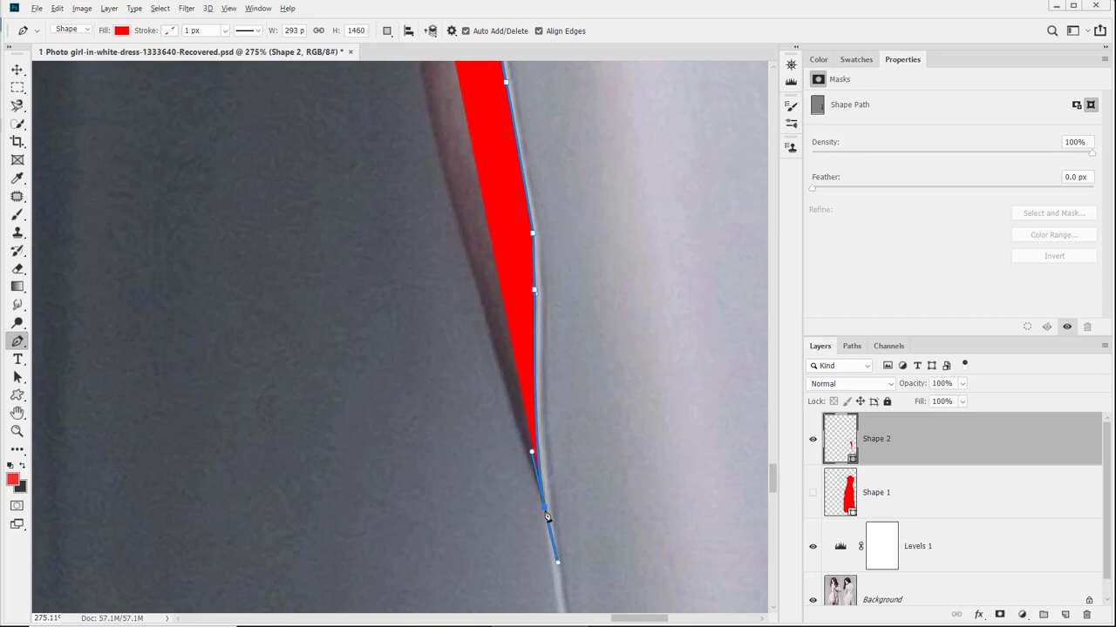
left_click(545, 508, "alt")
Turn the path up the opposite edge of the lower leg with a curved anchor, and set the Shape 2 layer's opacity to 20%
left_click_drag(497, 224, 588, 481)
left_click_drag(533, 430, 523, 379)
left_click_drag(515, 304, 532, 417)
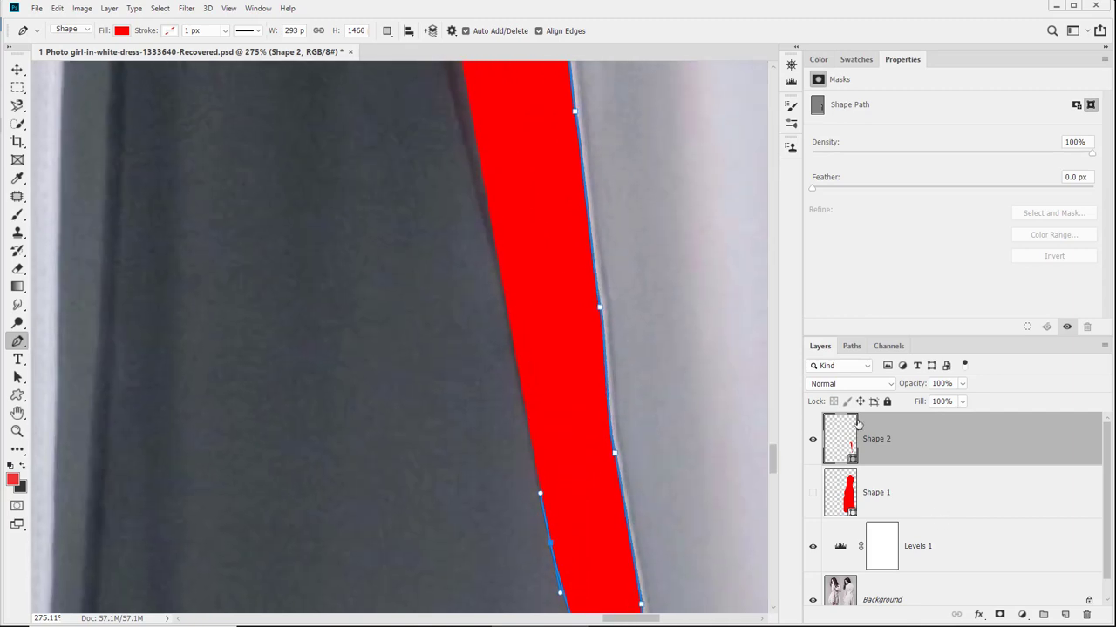
left_click(962, 383)
left_click_drag(955, 401, 917, 404)
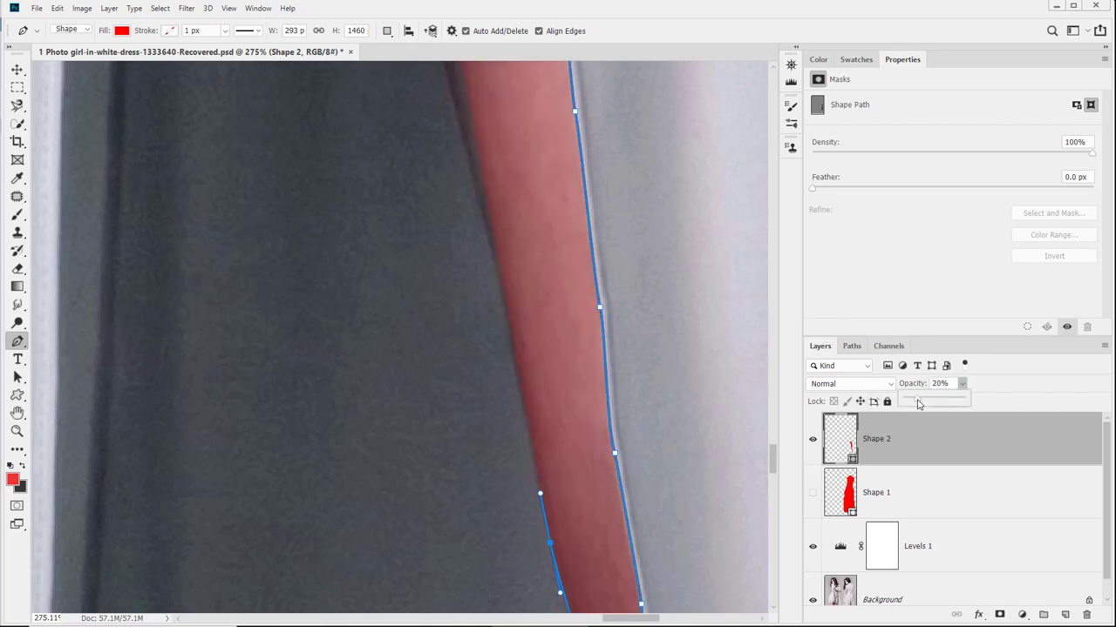
Add the next anchor up the leg's shaded left edge and hide the Levels 1 adjustment layer
left_click(499, 285)
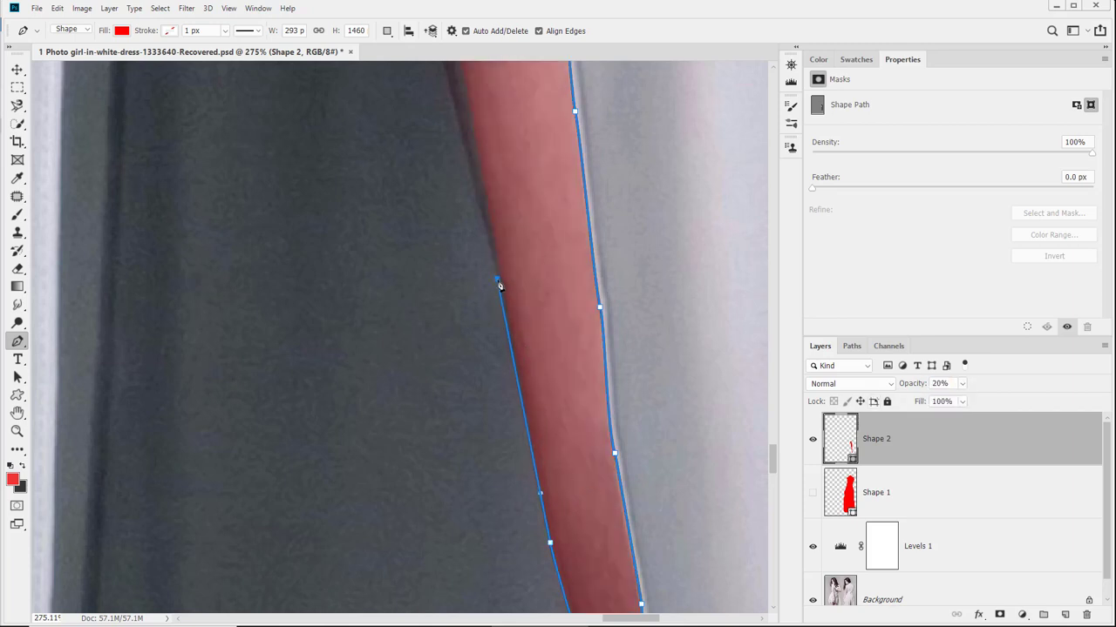
left_click_drag(499, 285, 543, 515)
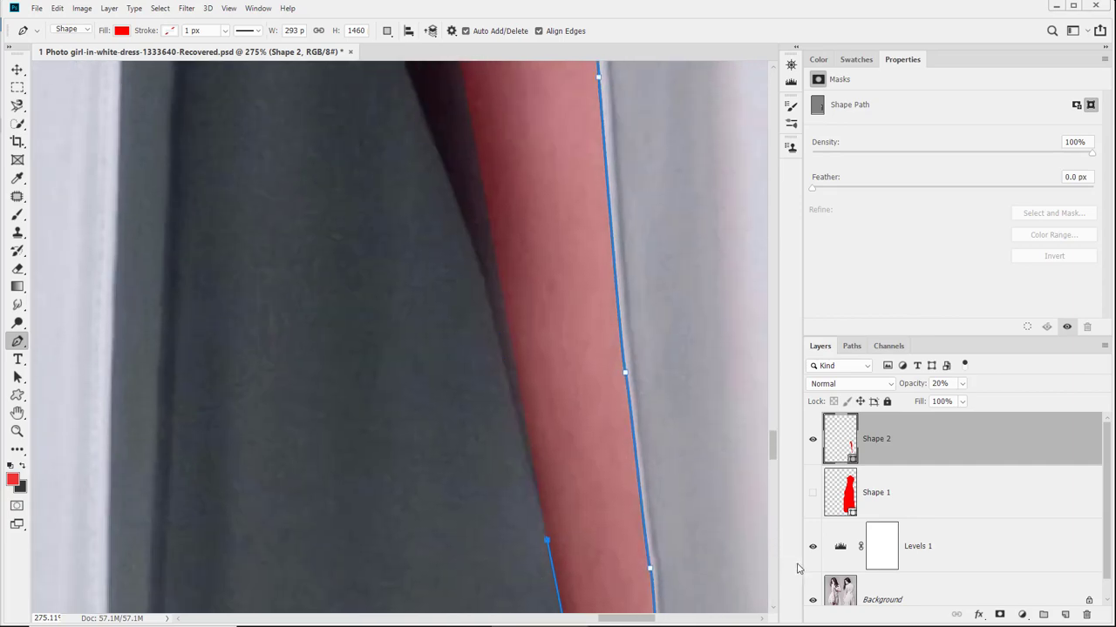
left_click(823, 551)
left_click(813, 547)
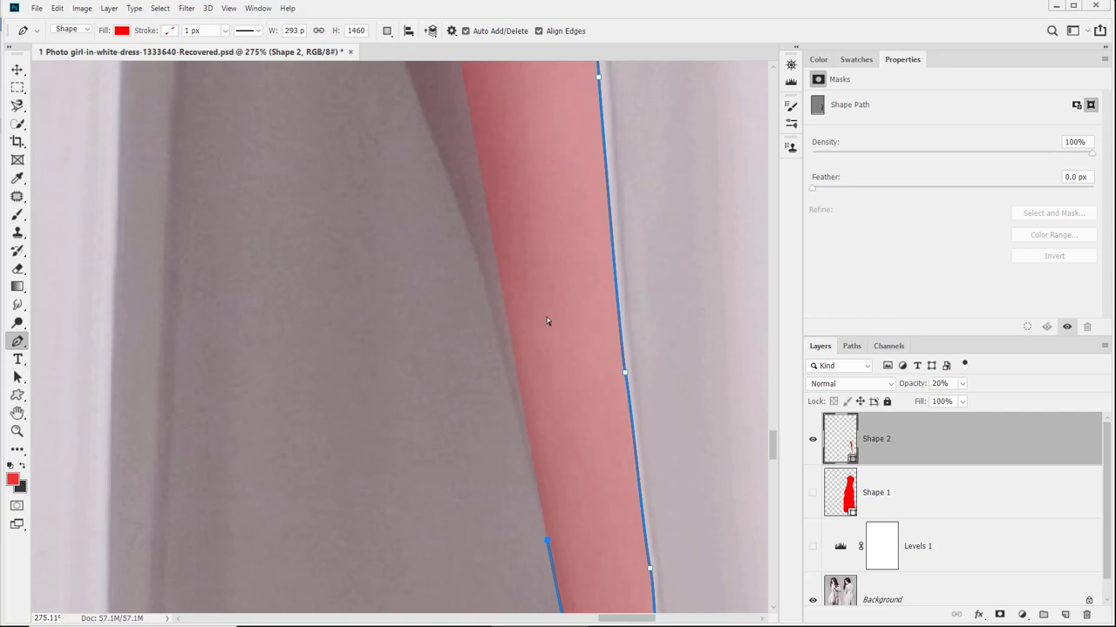
Continue the path up the calf's shaded left edge toward the knee with anchors following its curve
left_click(545, 541)
left_click(495, 330)
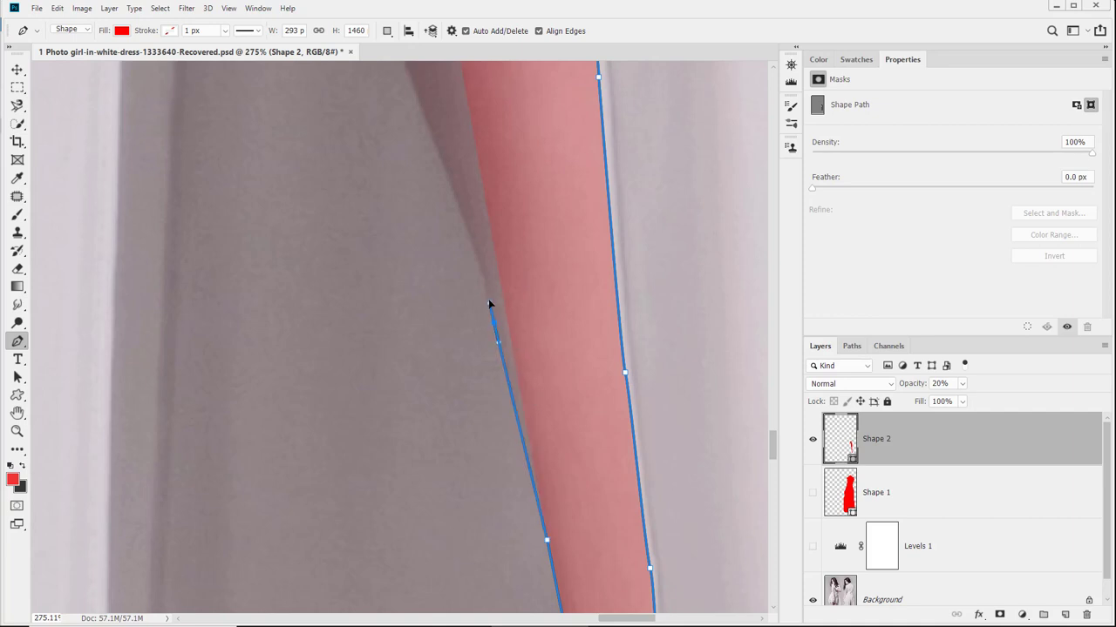
left_click_drag(489, 299, 497, 401)
left_click_drag(459, 297, 471, 424)
left_click(454, 368)
left_click_drag(437, 327, 443, 538)
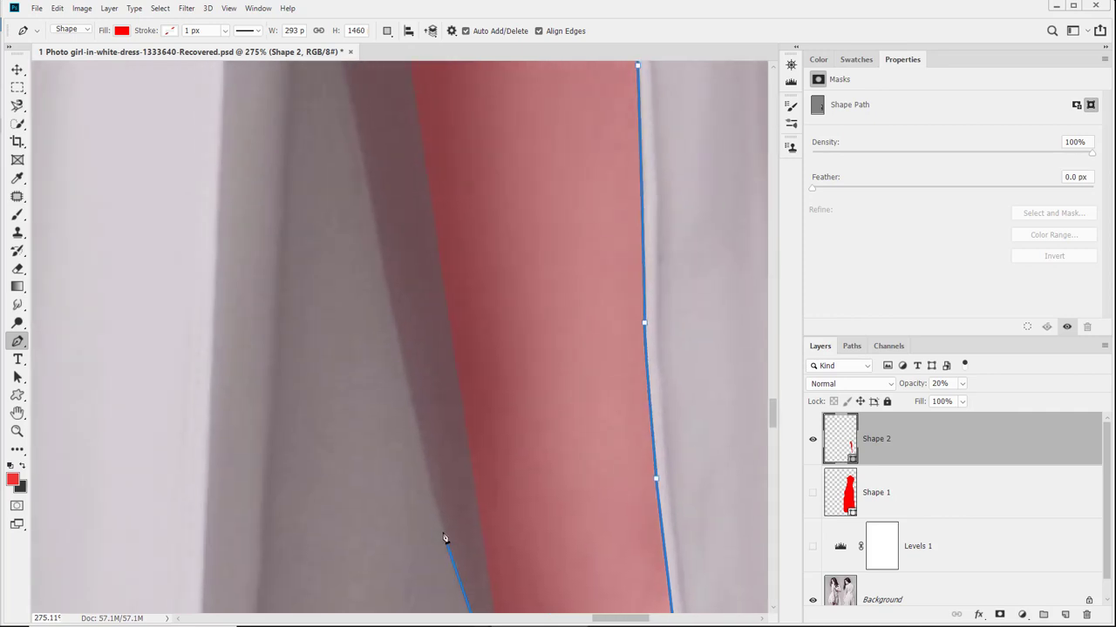
Trace the thigh's shaded left edge upward to the corner where it meets the long skirt panel
left_click_drag(430, 477, 442, 549)
left_click(386, 347)
left_click_drag(387, 338, 391, 543)
left_click(337, 182)
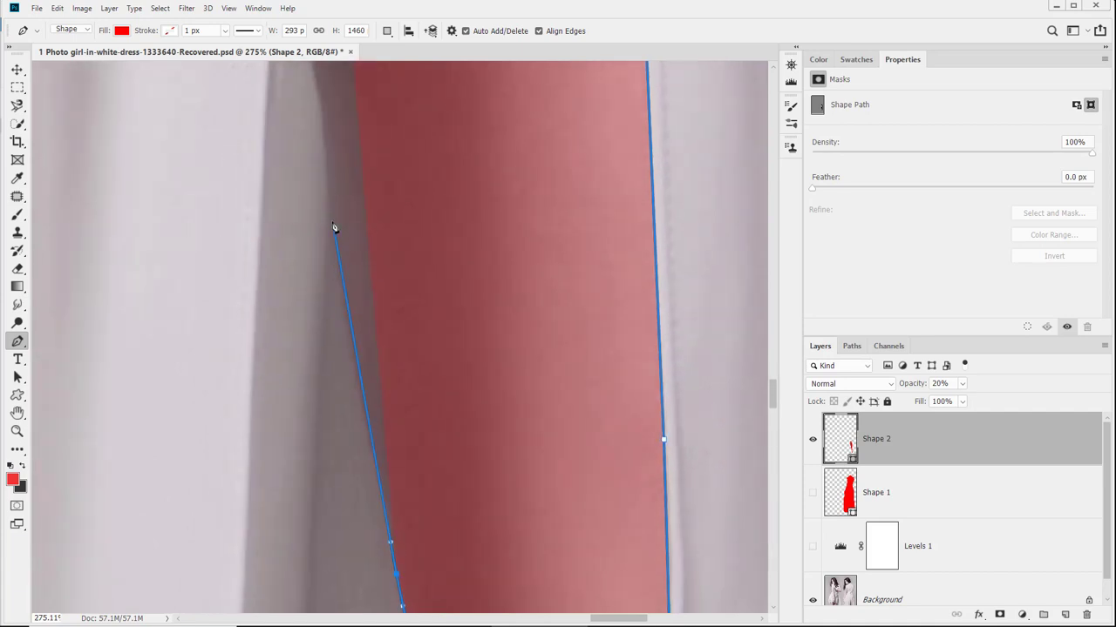
left_click(333, 192)
left_click_drag(332, 193, 363, 491)
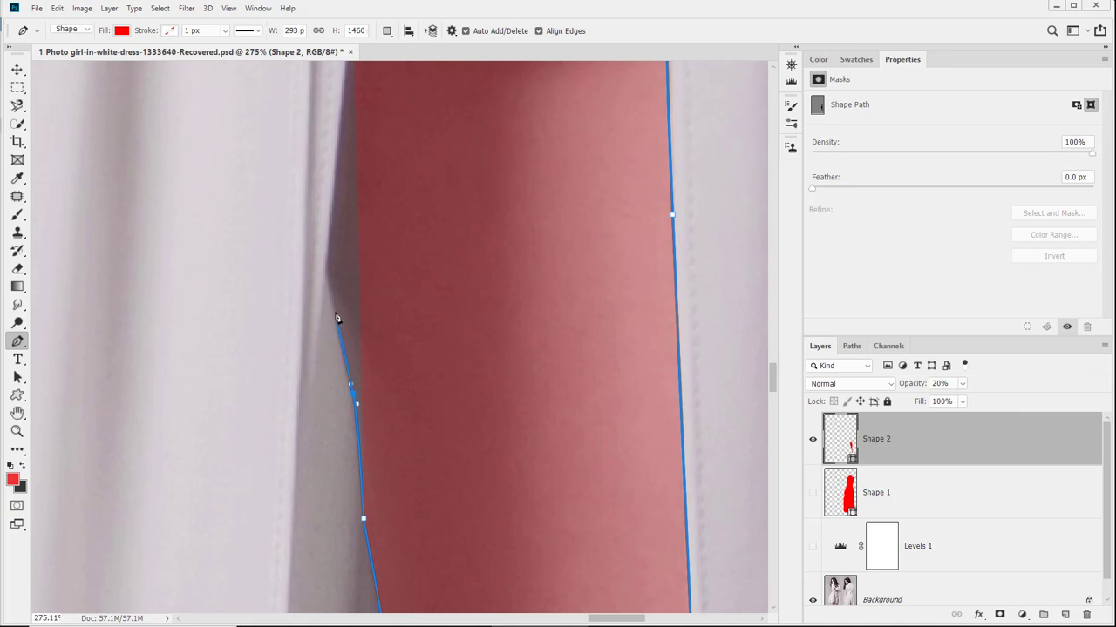
left_click(325, 269)
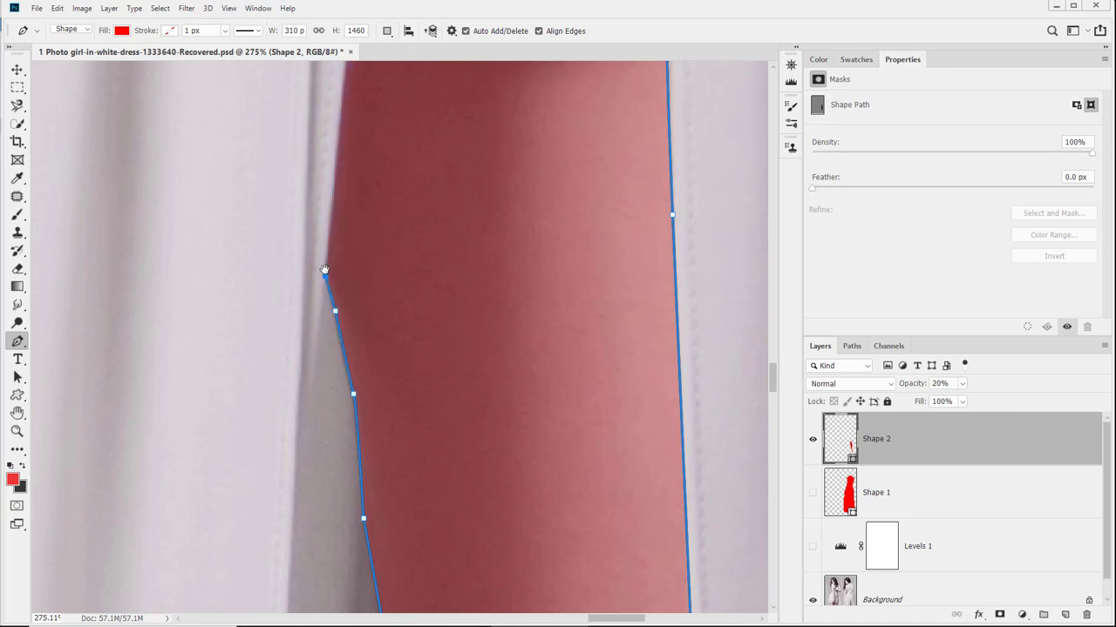
Close the leg path at the thigh's upper corner, fit the whole photo in view and save the document
left_click_drag(325, 270, 284, 519)
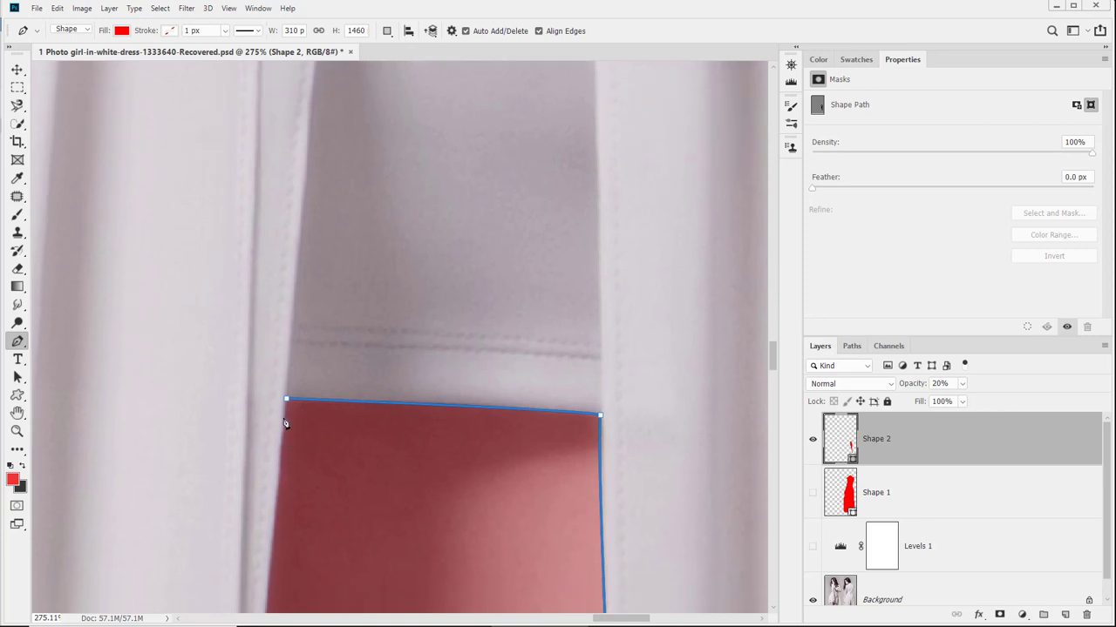
left_click(287, 401)
double_click(17, 413)
key("ctrl+s")
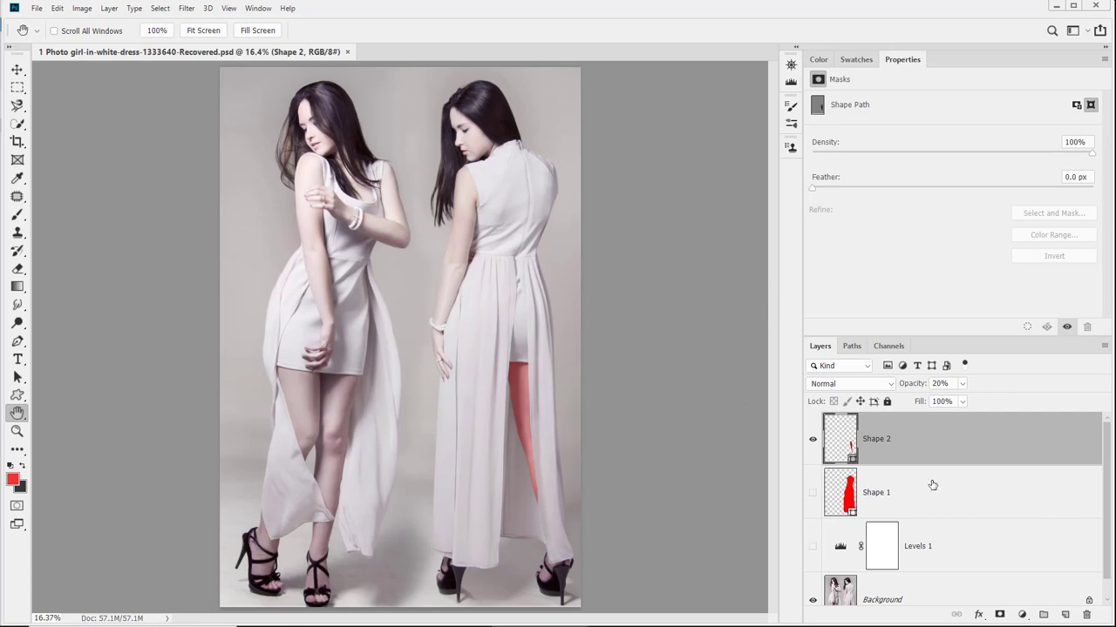
Rename the Shape 1 layer to "Right Dress" and the Shape 2 layer to "Right Dress Leg Hole"
double_click(876, 493)
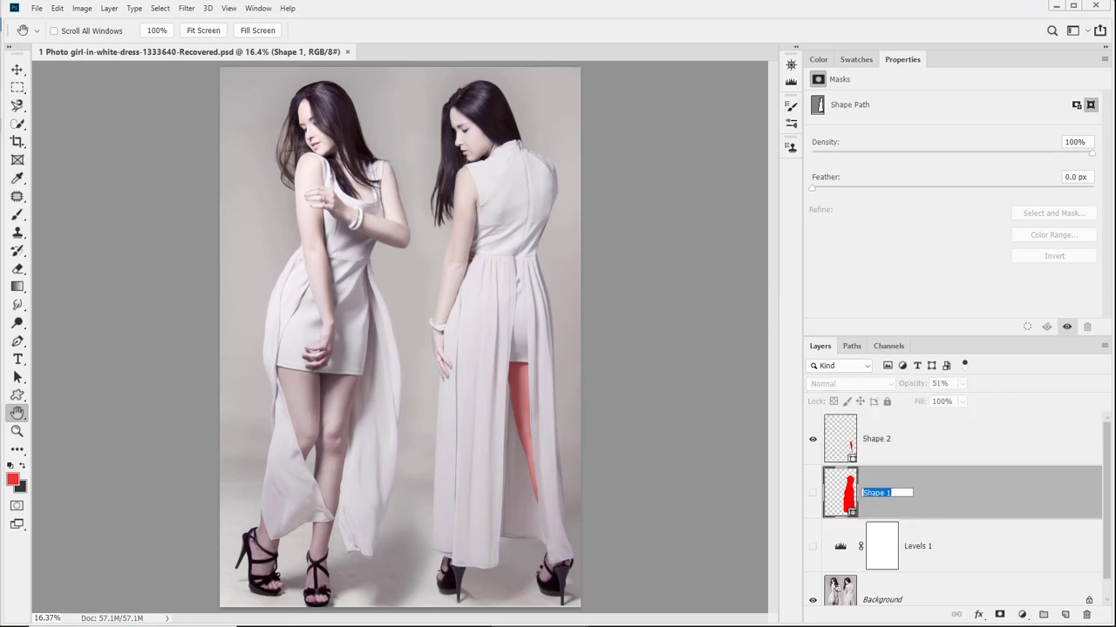
type("Right Dress")
key("Return")
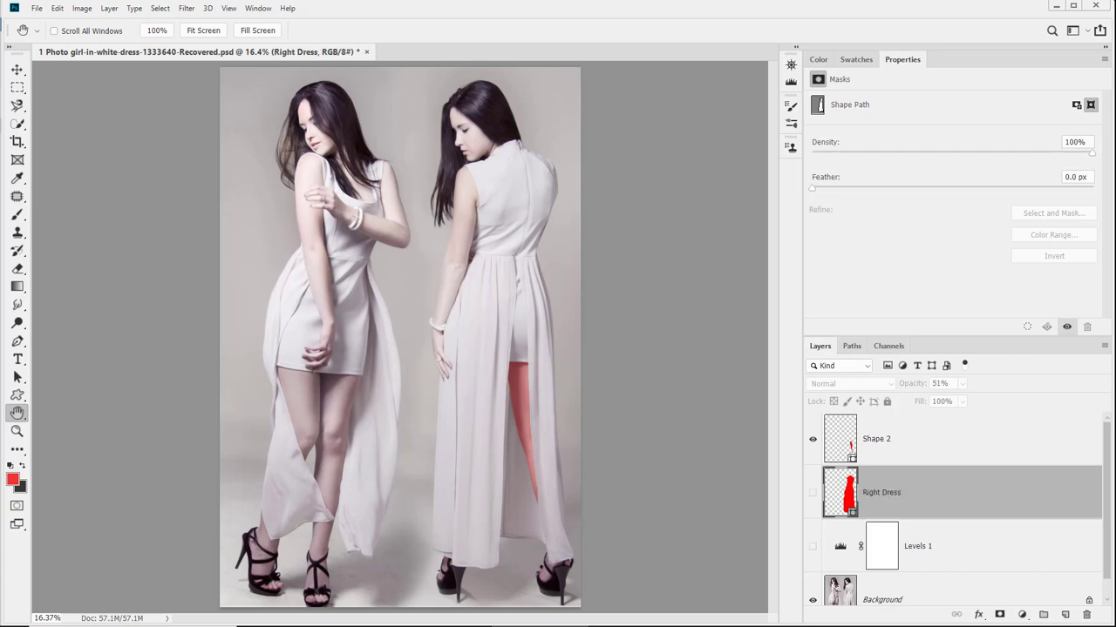
double_click(874, 439)
type("Right Dress Leg Hole")
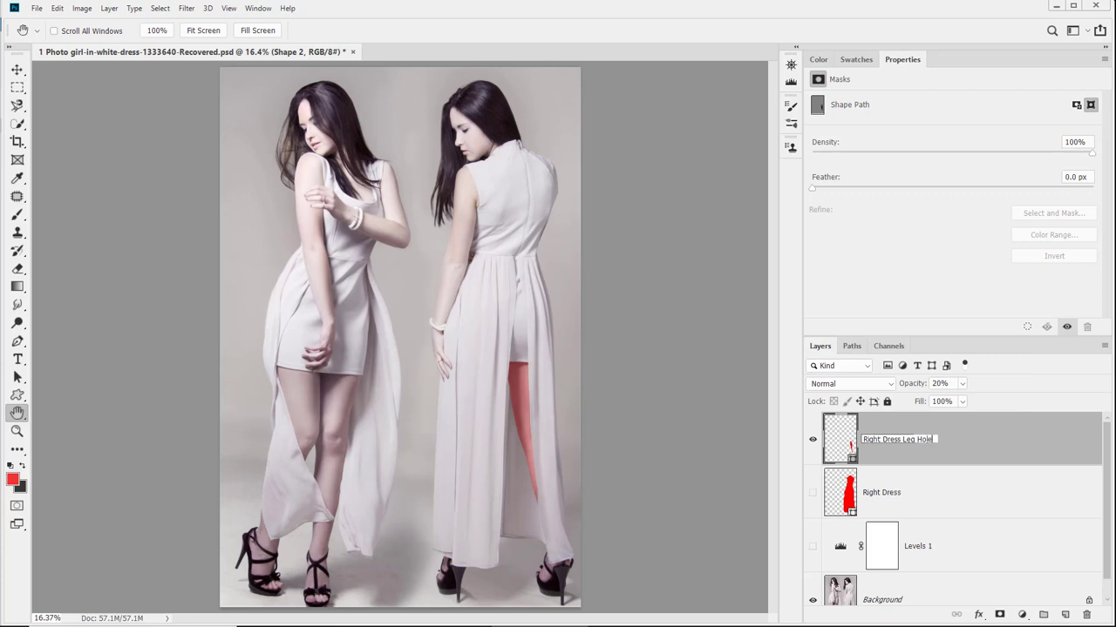
key("Return")
Show the Right Dress layer and duplicate its shape path as a saved path
left_click(929, 503)
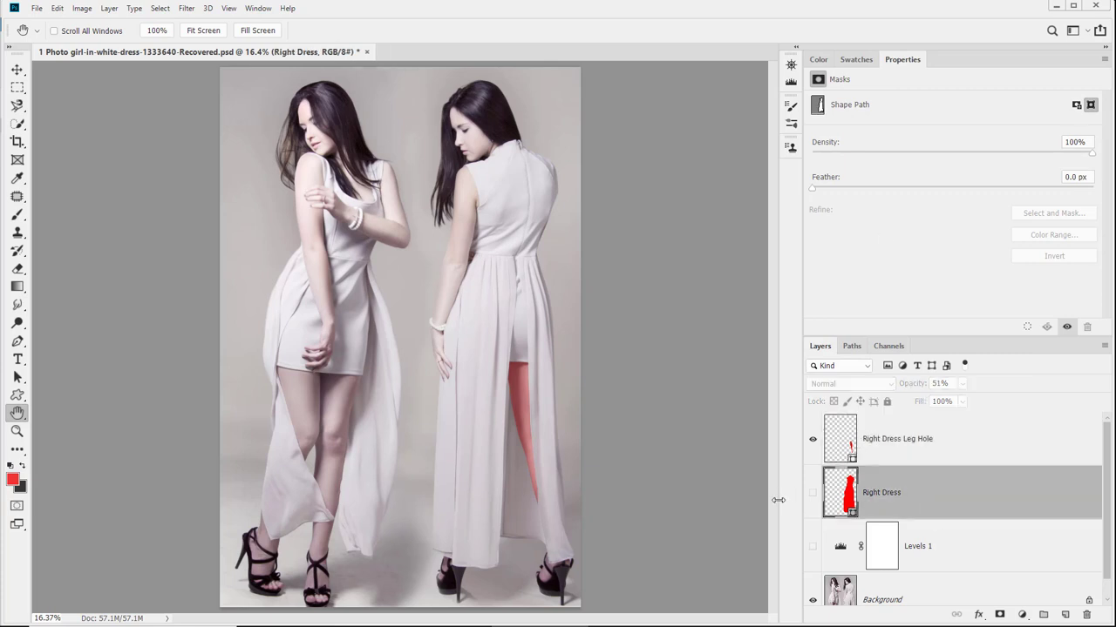
left_click(812, 492)
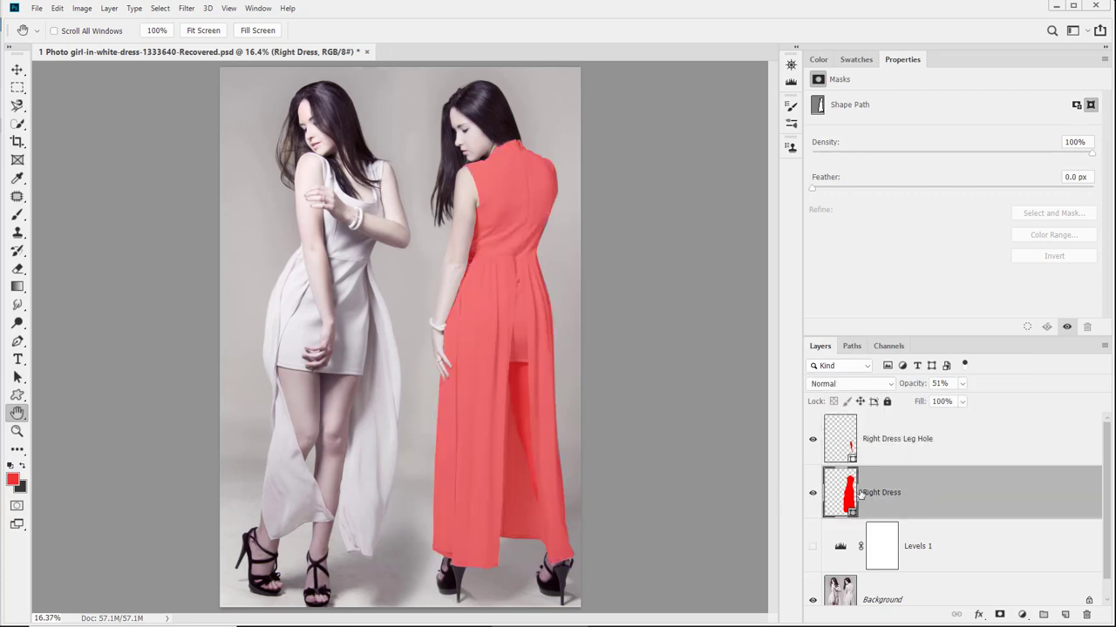
left_click(851, 346)
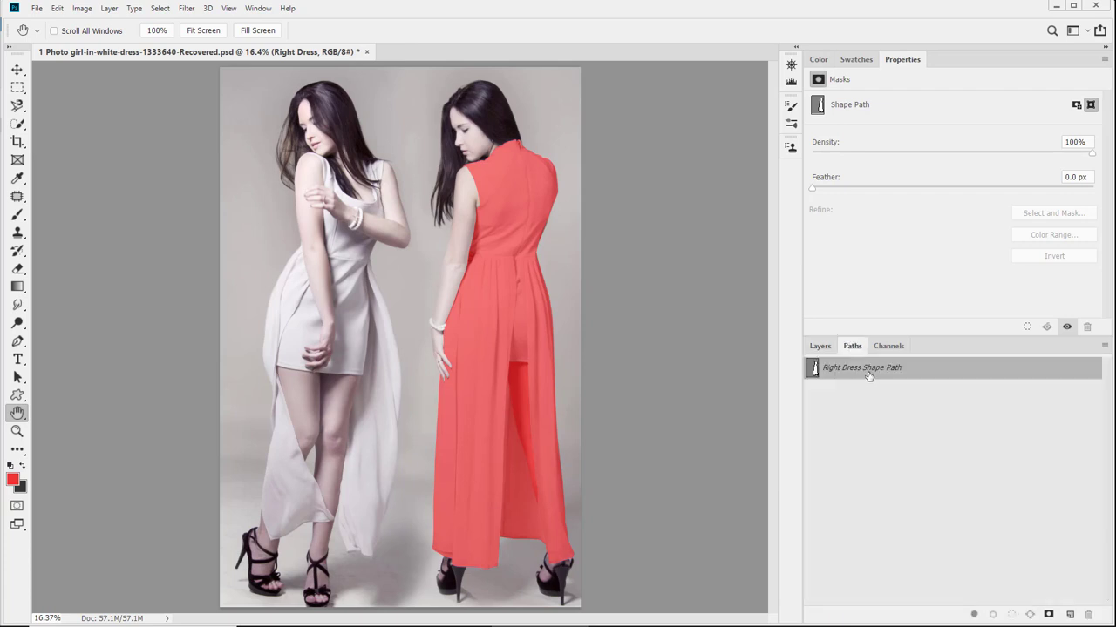
left_click_drag(868, 375, 1071, 615)
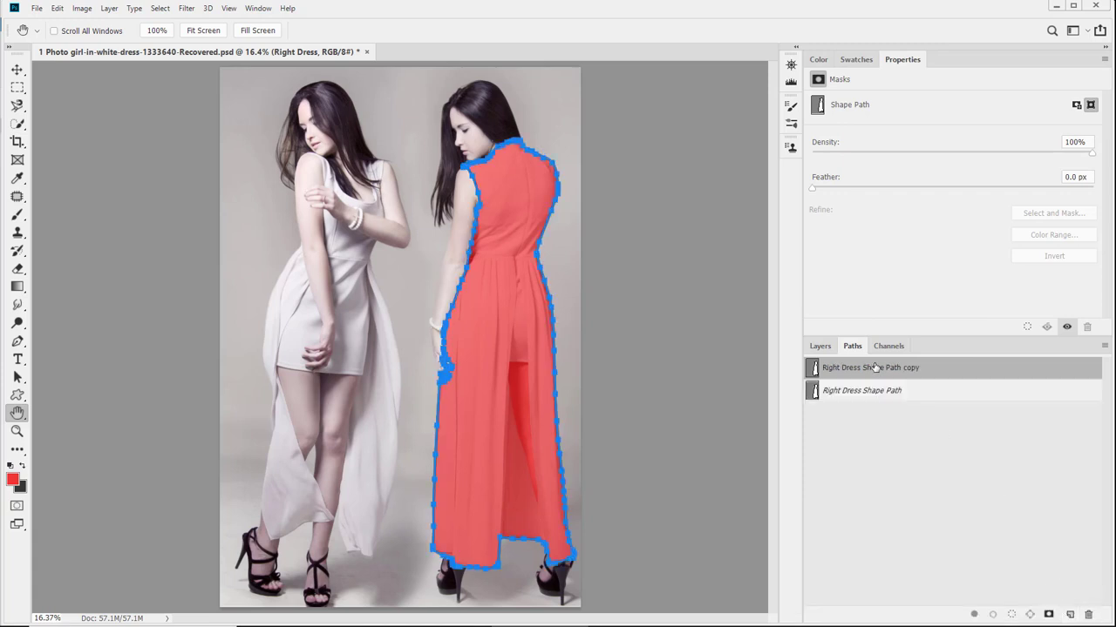
Duplicate the Right Dress Leg Hole layer's shape path as a saved path
left_click(819, 348)
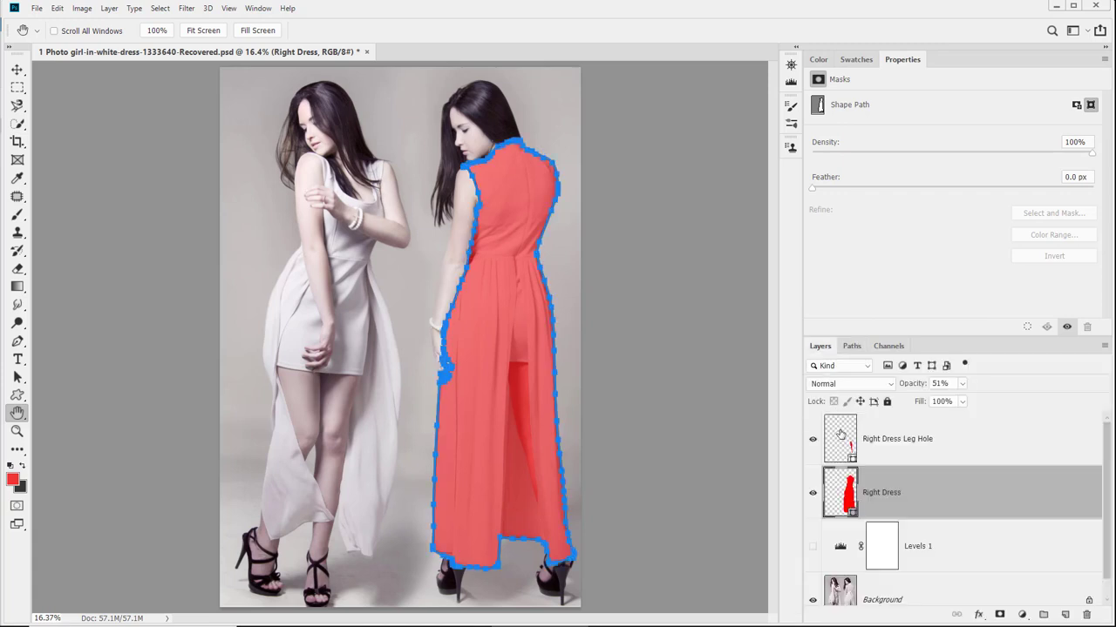
left_click(851, 348)
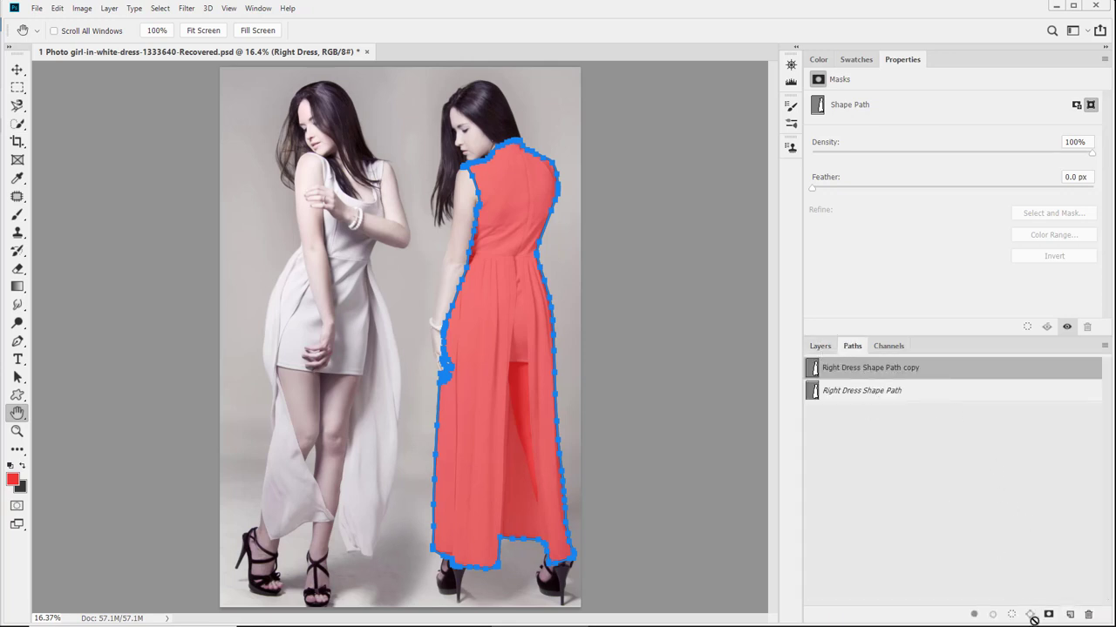
left_click(816, 347)
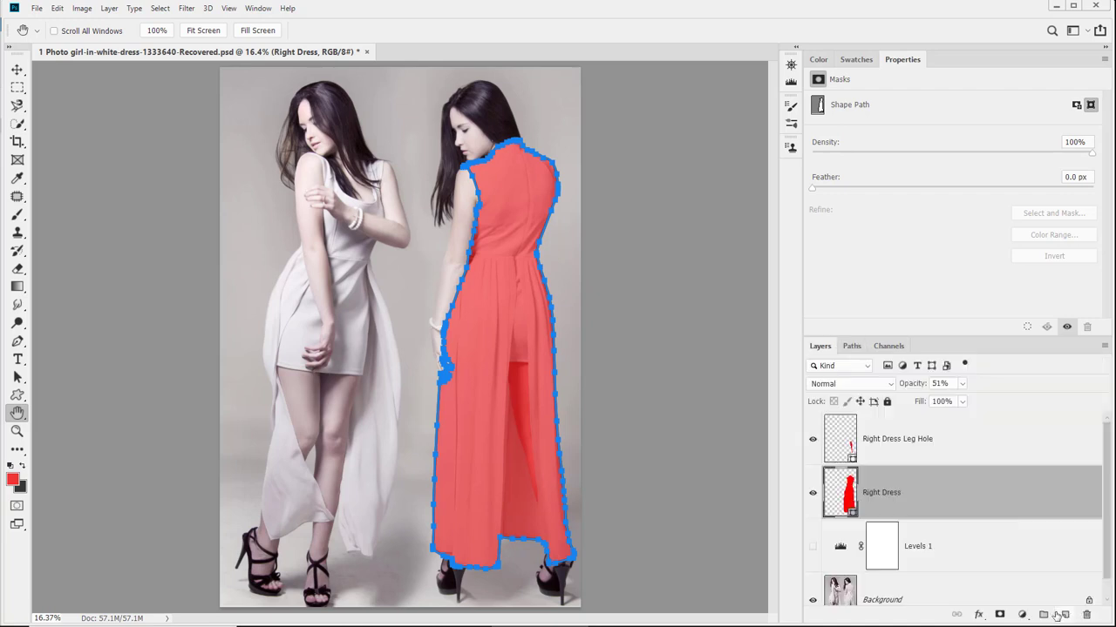
left_click(850, 434)
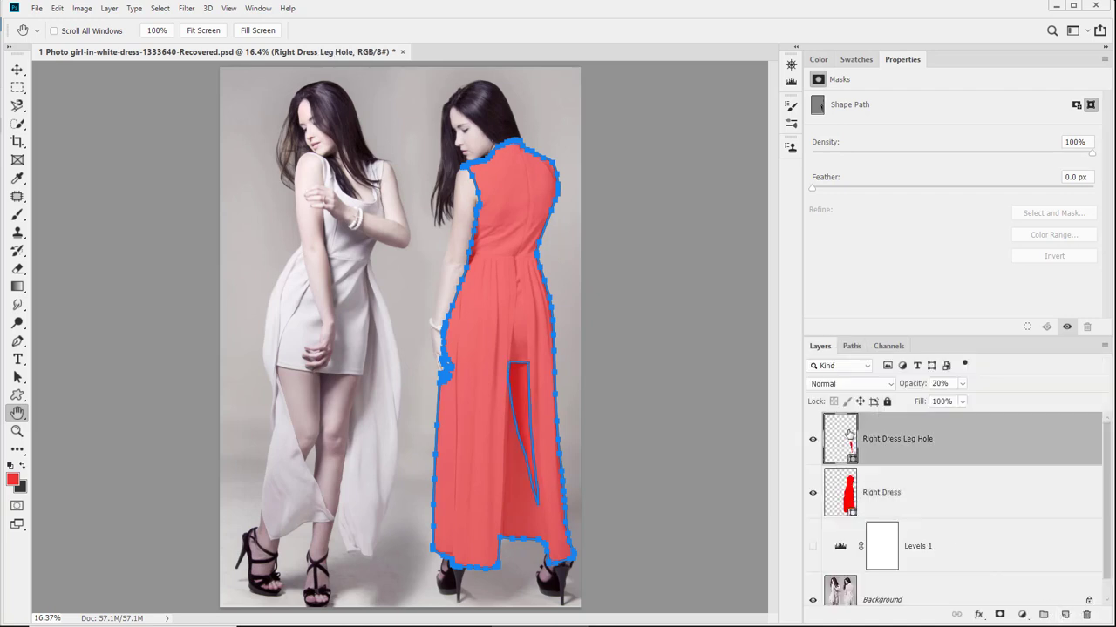
left_click(851, 346)
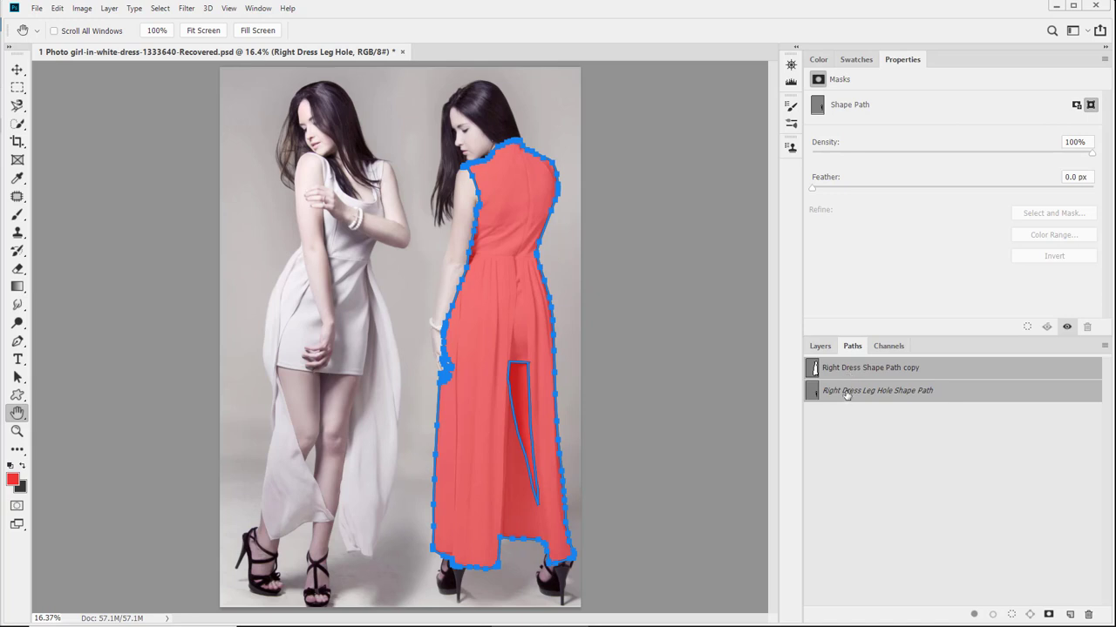
left_click_drag(846, 395, 1069, 614)
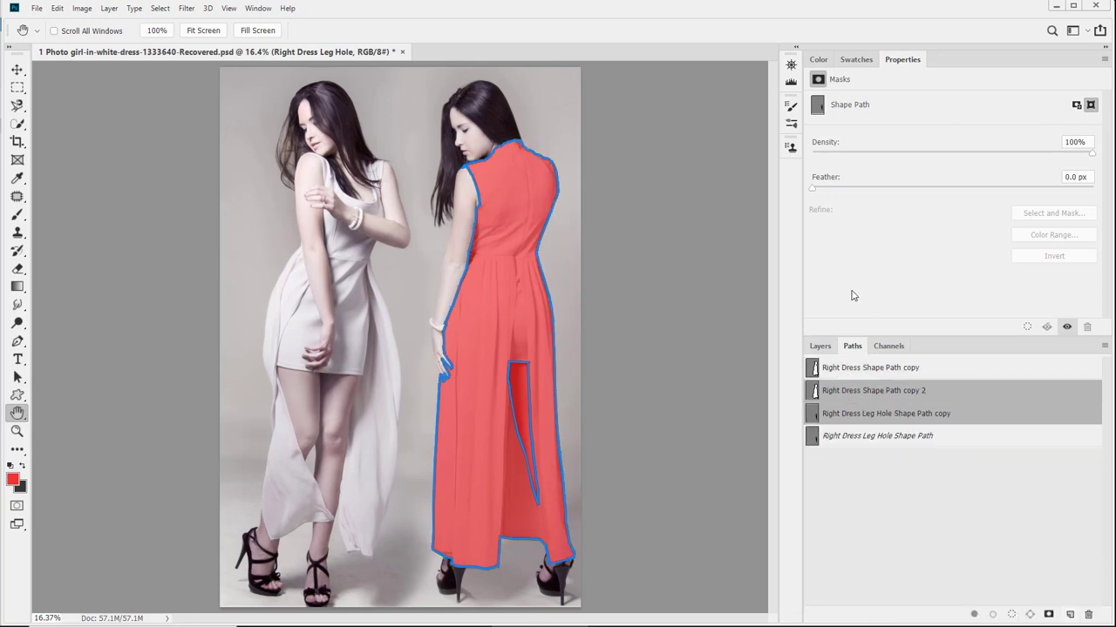
left_click(819, 346)
right_click(841, 441)
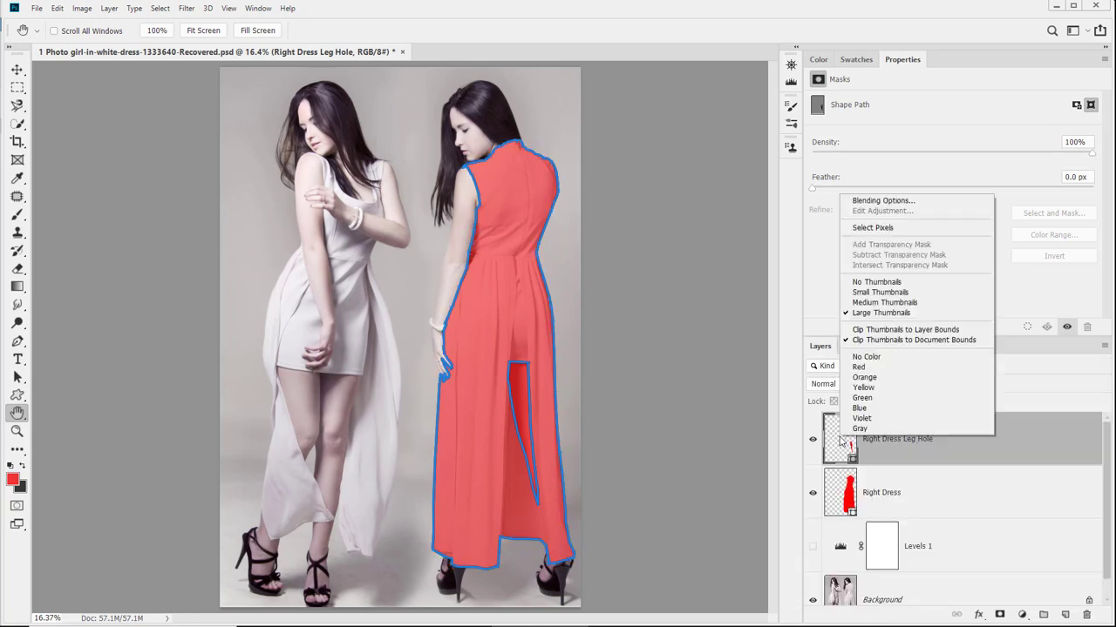
right_click(915, 445)
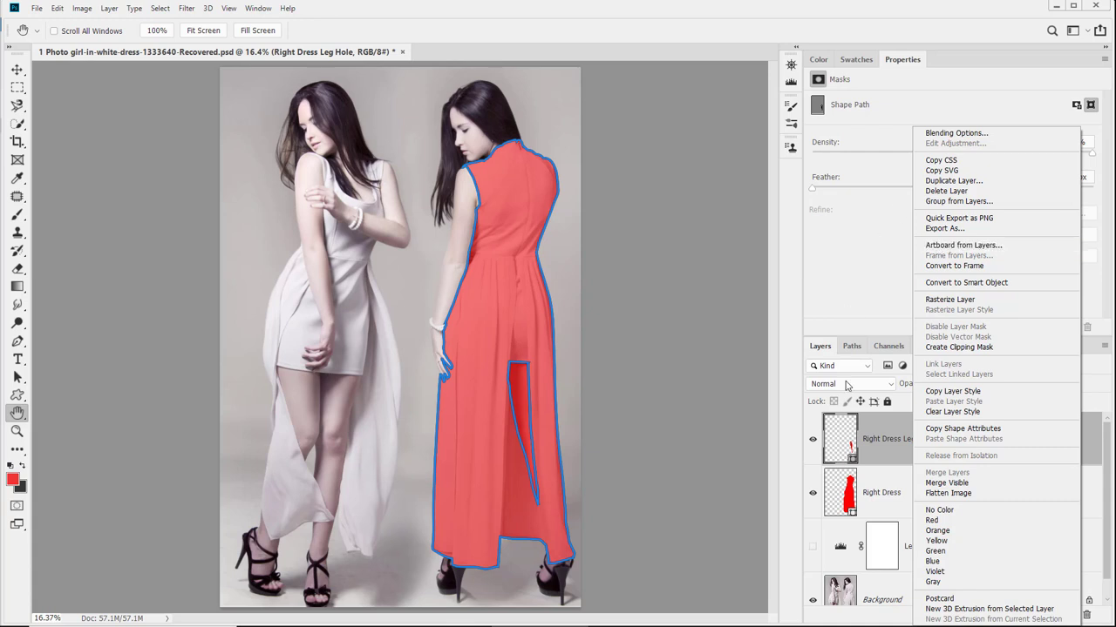
left_click(890, 435)
Save the document, and delete the Right Dress, Right Dress Leg Hole and Levels 1 layers so only the Background is left
left_click(867, 499)
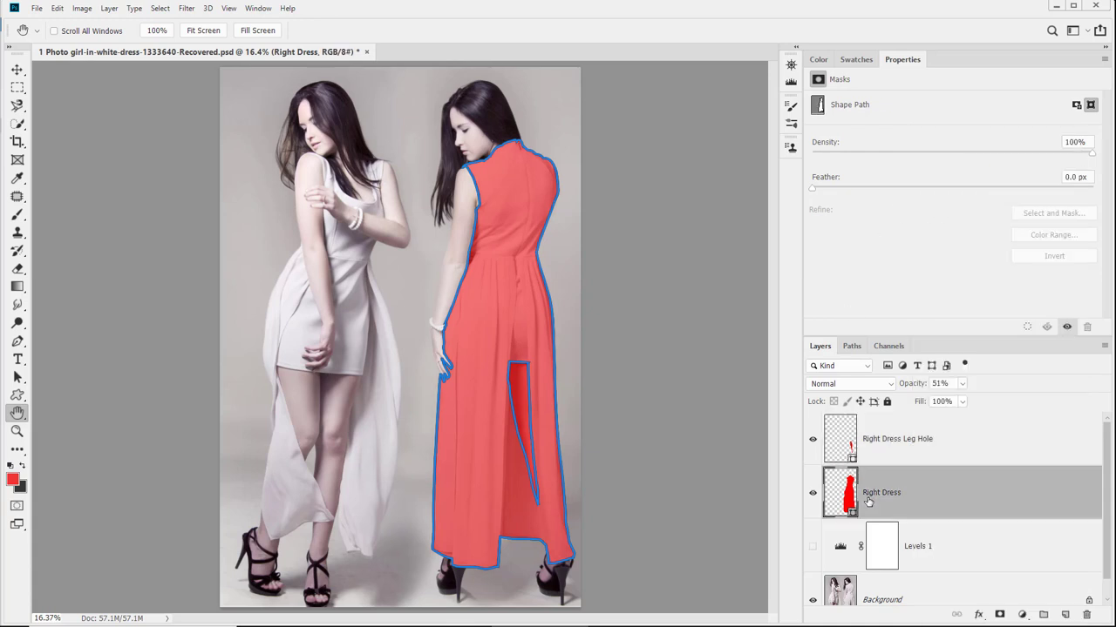
key("ctrl+s")
left_click(978, 448, "shift")
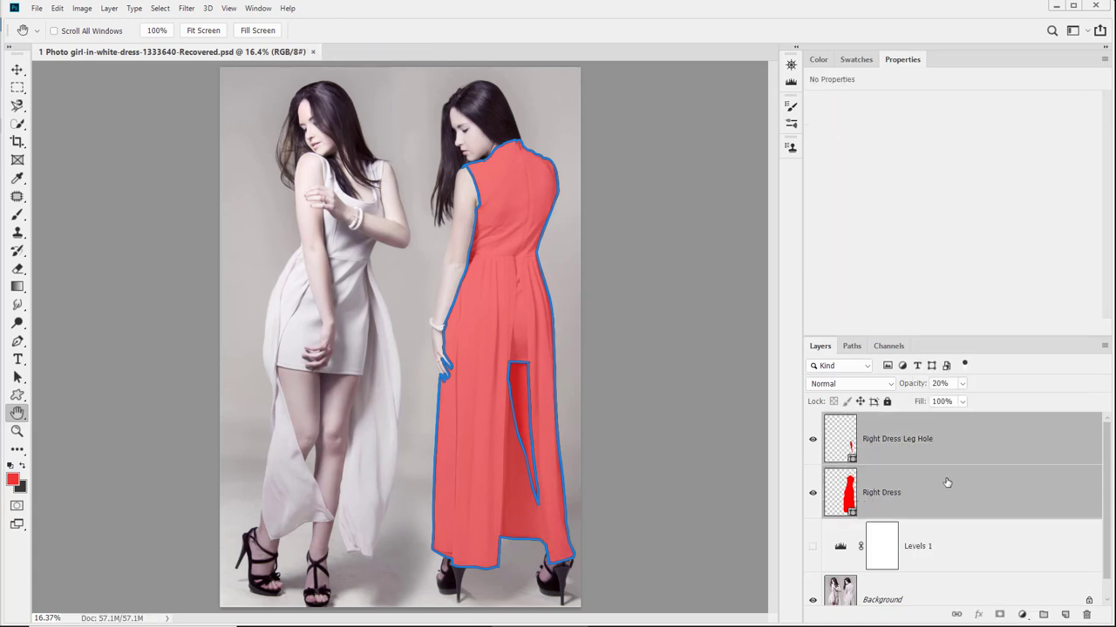
left_click_drag(947, 482, 1086, 614)
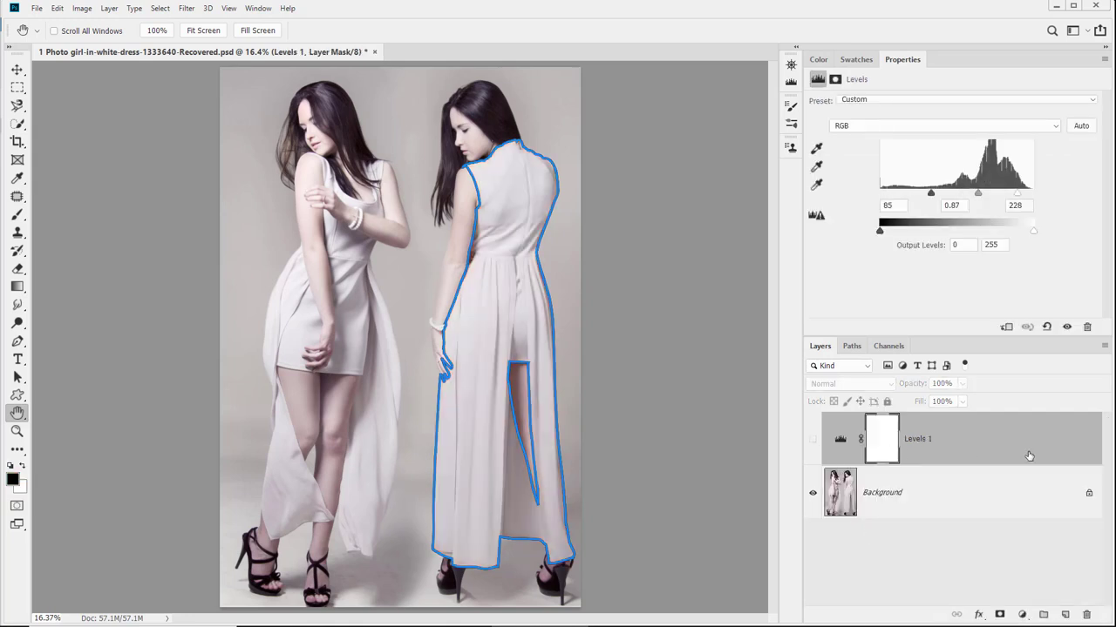
left_click_drag(1028, 454, 1086, 614)
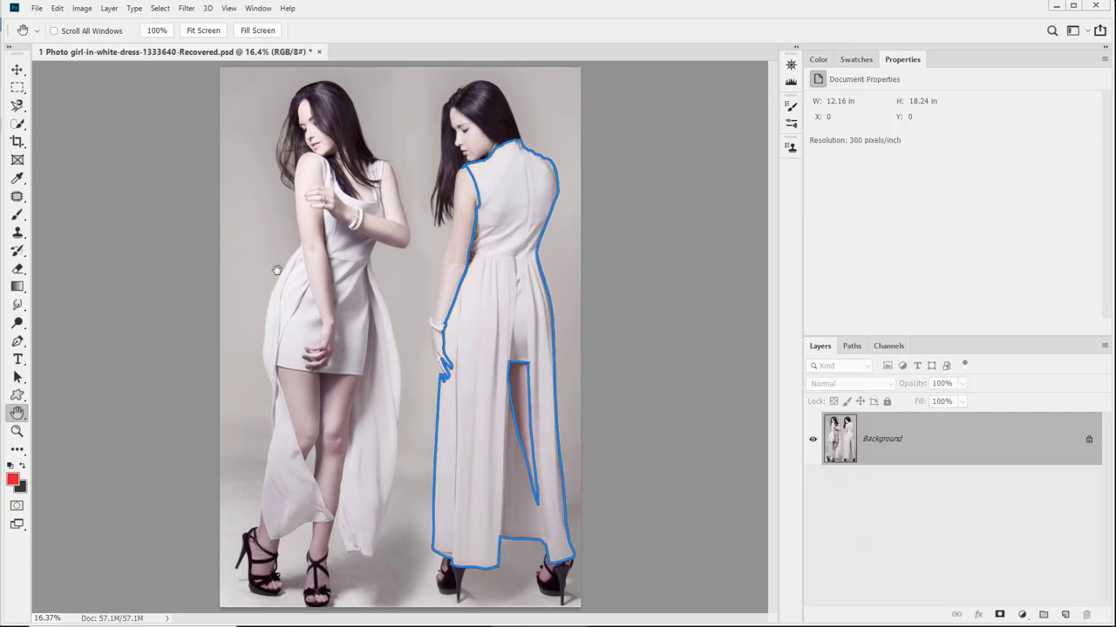
Delete the redundant saved path "Right Dress Shape Path copy 2"
left_click(851, 349)
left_click(884, 468)
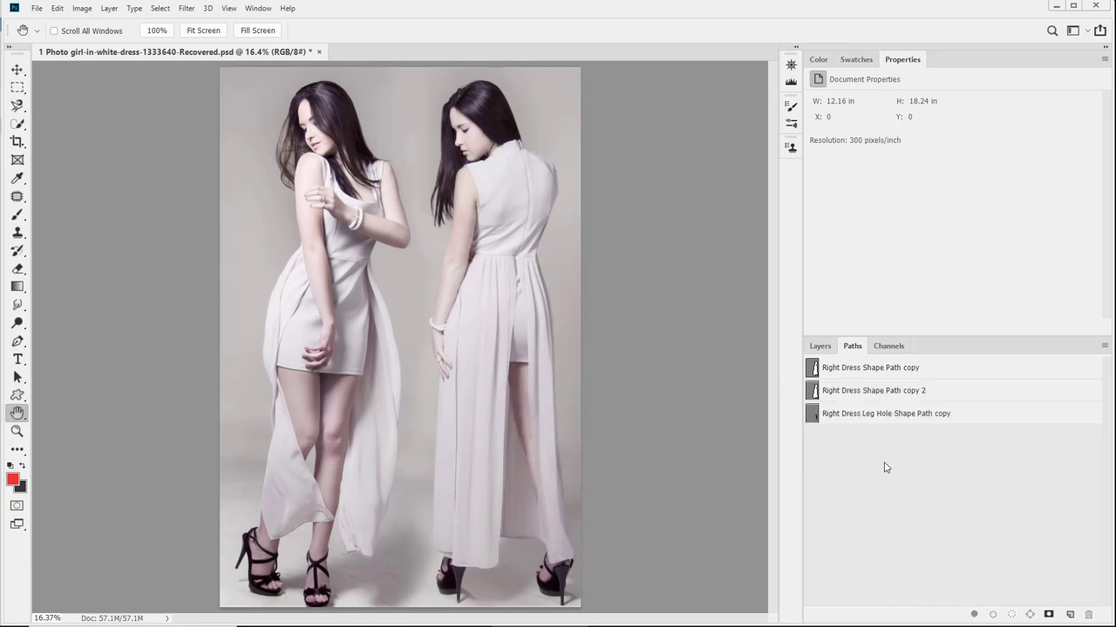
left_click(874, 375)
left_click(874, 390)
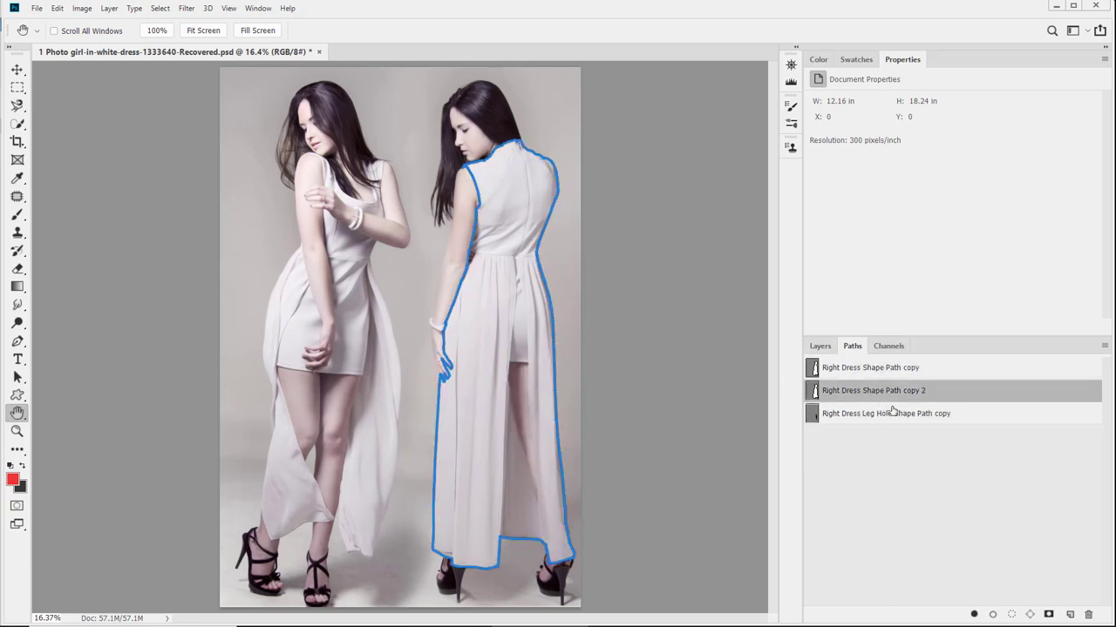
left_click_drag(889, 399, 1092, 616)
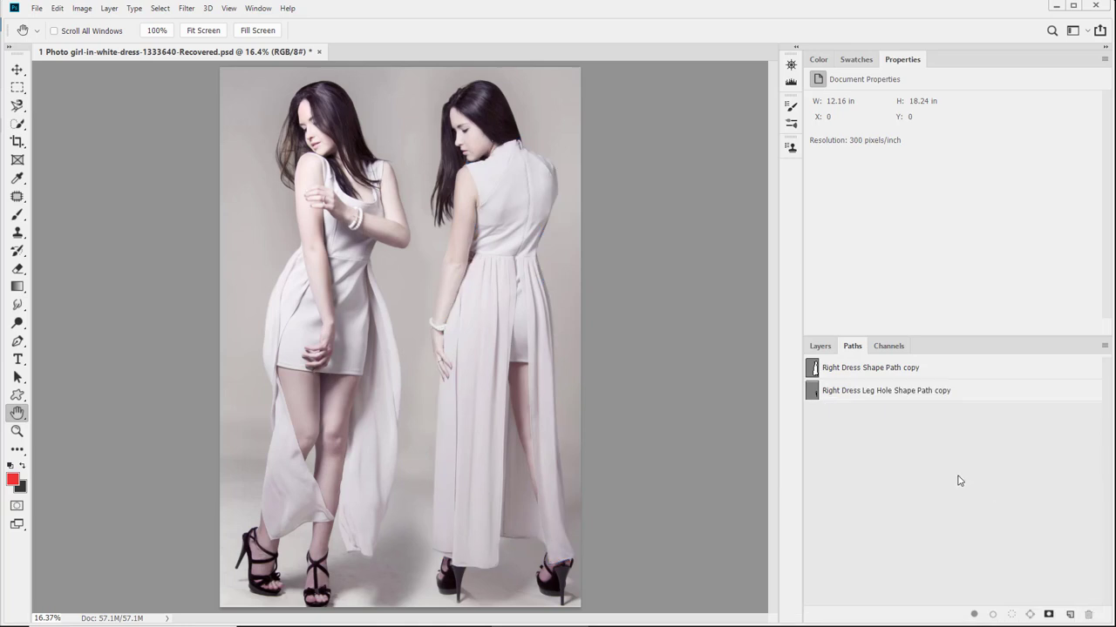
Check the outlines of the two remaining saved paths on the photo and deselect them
left_click(844, 373)
left_click(843, 391)
left_click(843, 367)
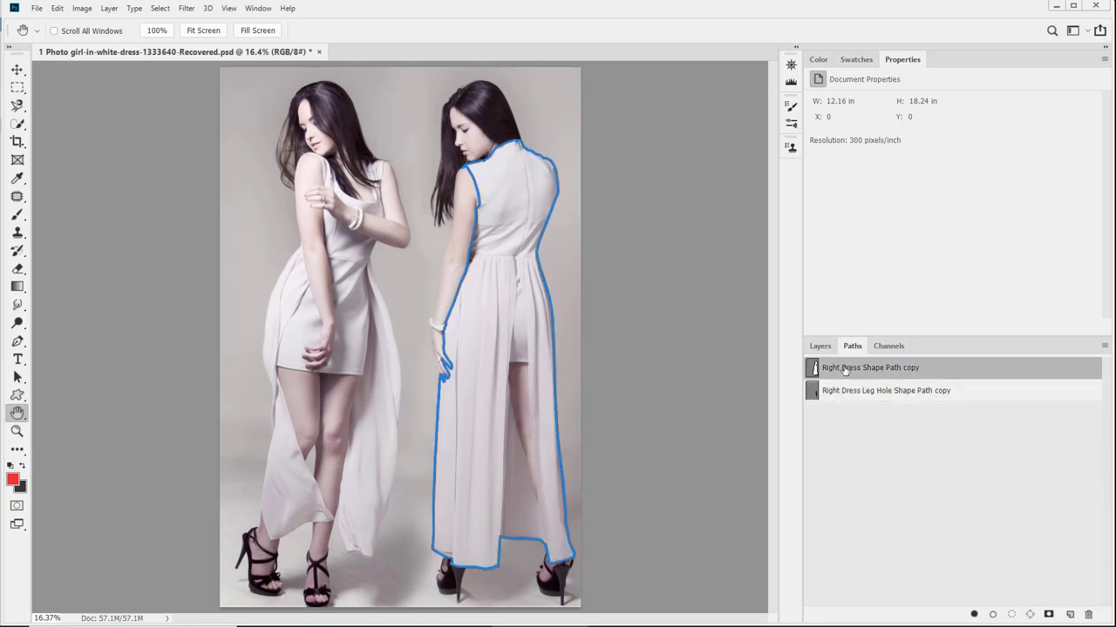
left_click(850, 416)
Switch to the Move tool and add a Pattern fill layer above the Background
left_click(18, 70)
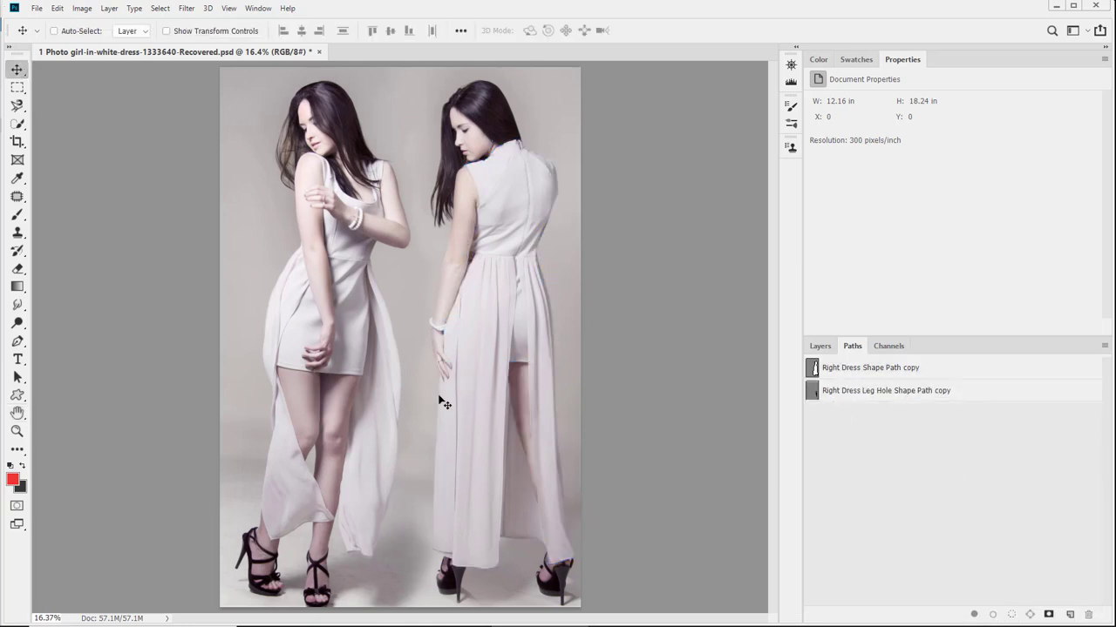
left_click(822, 347)
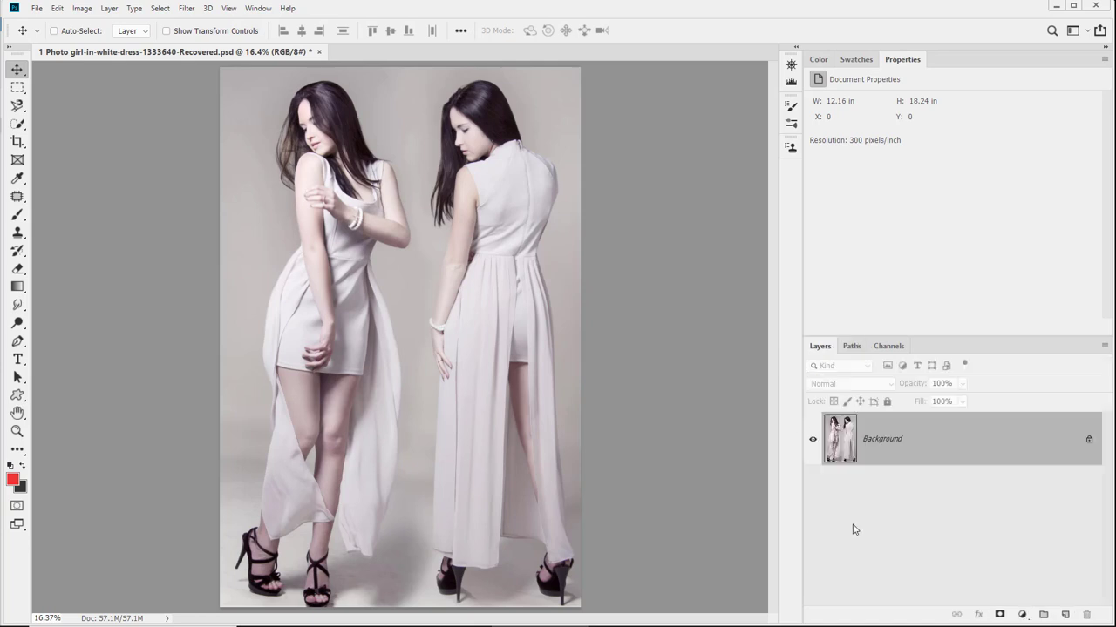
left_click(1022, 615)
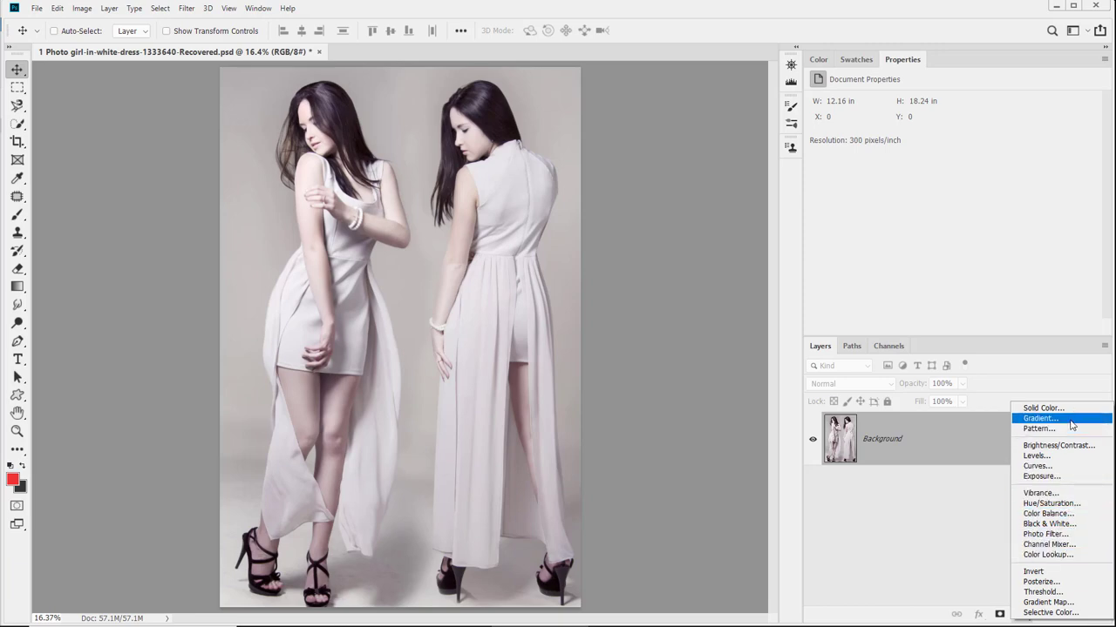
left_click(959, 570)
left_click(1023, 615)
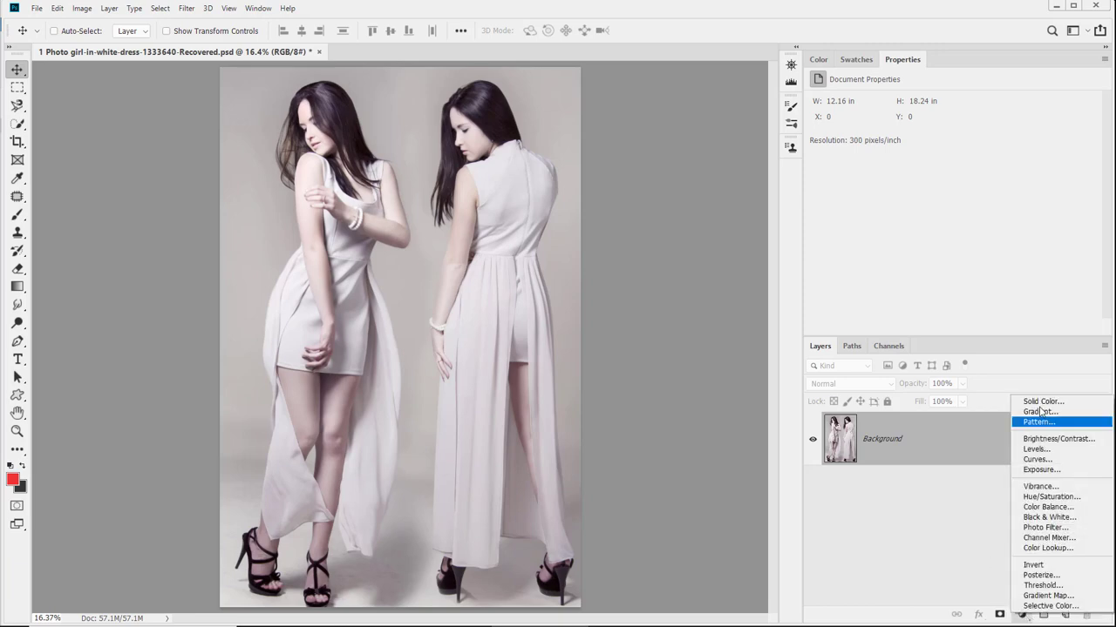
left_click(1054, 422)
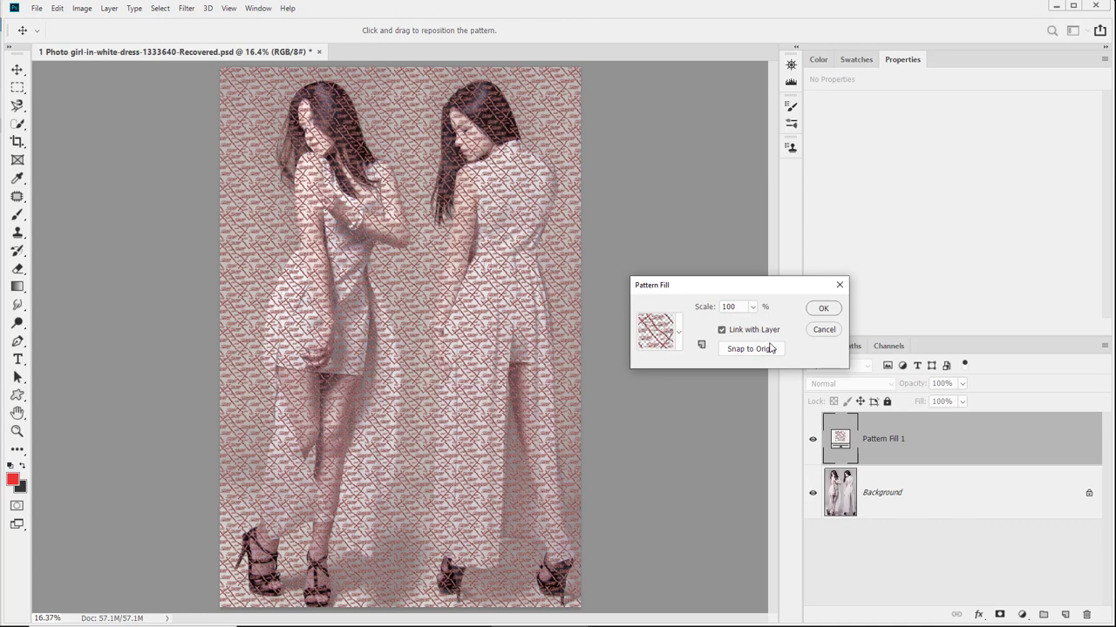
Set the pattern fill to the ABCD letter-grid pattern at 23% scale and accept it
left_click(679, 333)
scroll(658, 410, "down", 5)
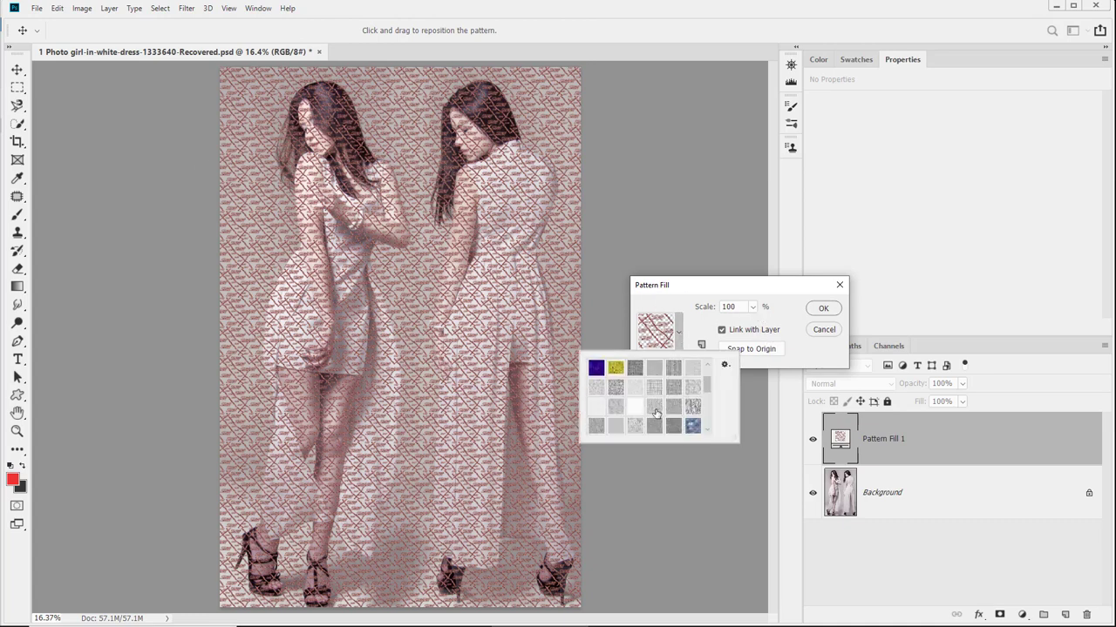
scroll(652, 410, "up", 1)
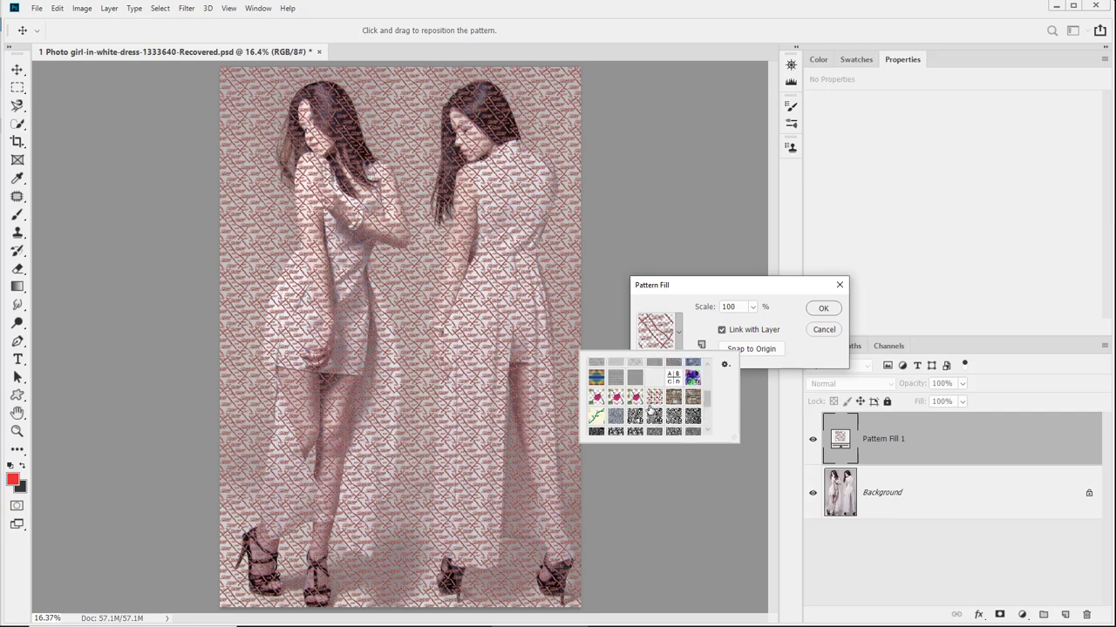
scroll(650, 410, "down", 1)
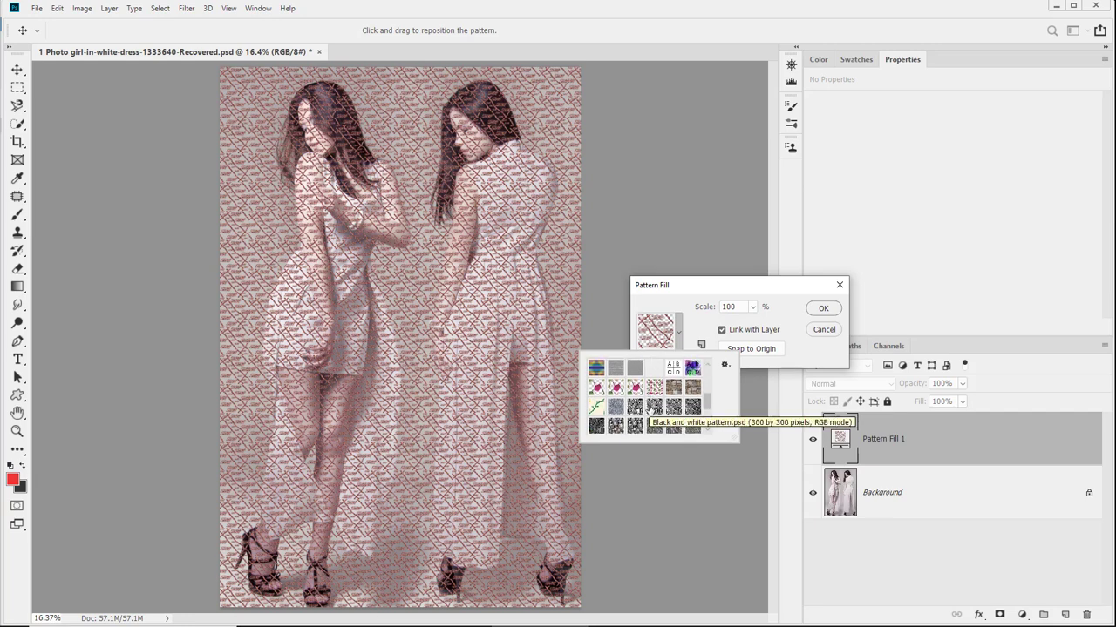
left_click(677, 370)
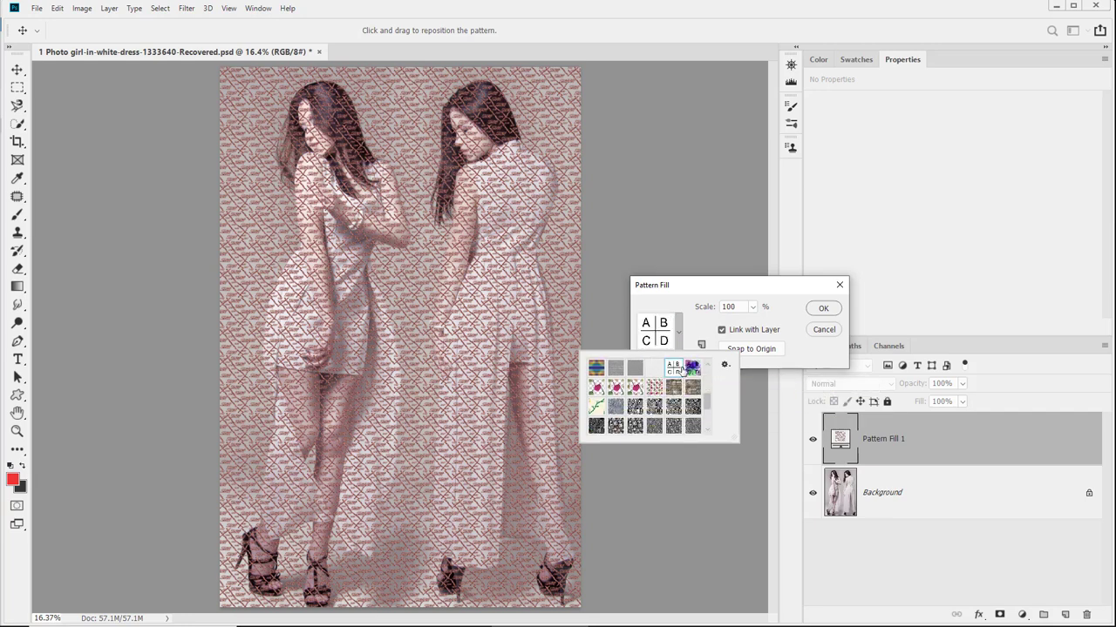
left_click(752, 307)
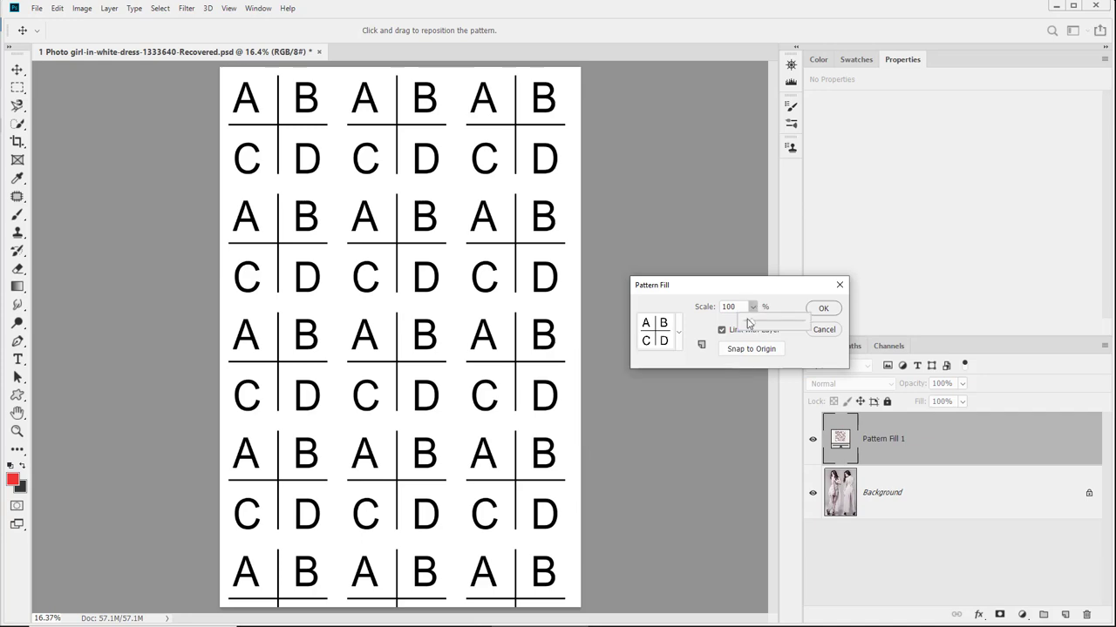
mouse_move(751, 321)
left_mouse_down()
mouse_move(772, 323)
mouse_move(749, 326)
left_mouse_up()
left_click(822, 307)
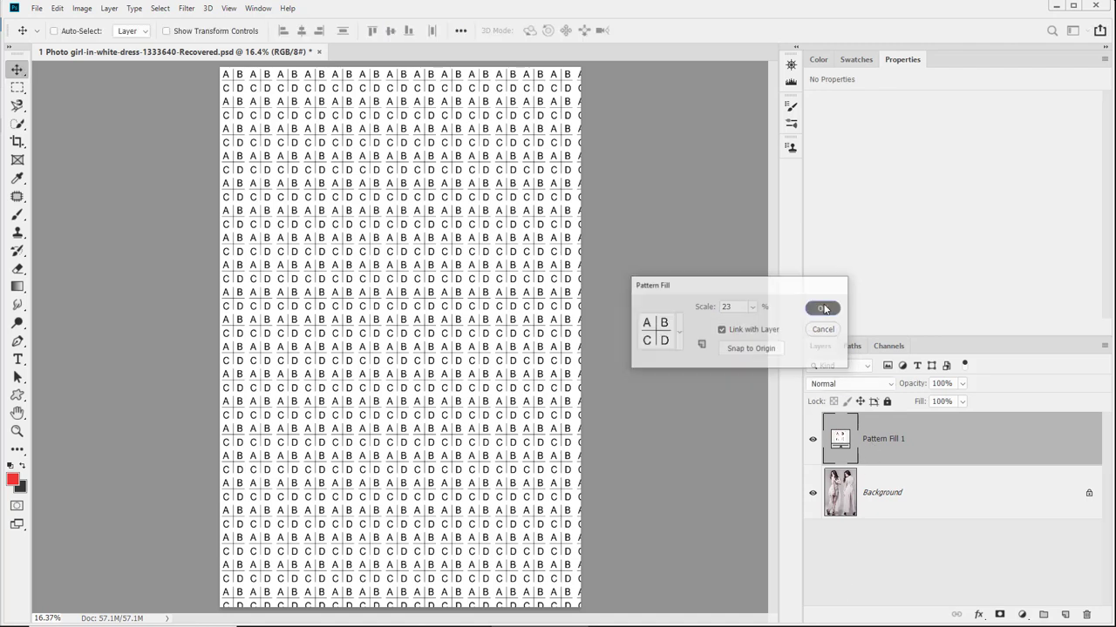
Unlock the Background photo layer by moving it above the pattern fill, and rename it Models
left_click_drag(877, 497, 887, 440)
double_click(874, 440)
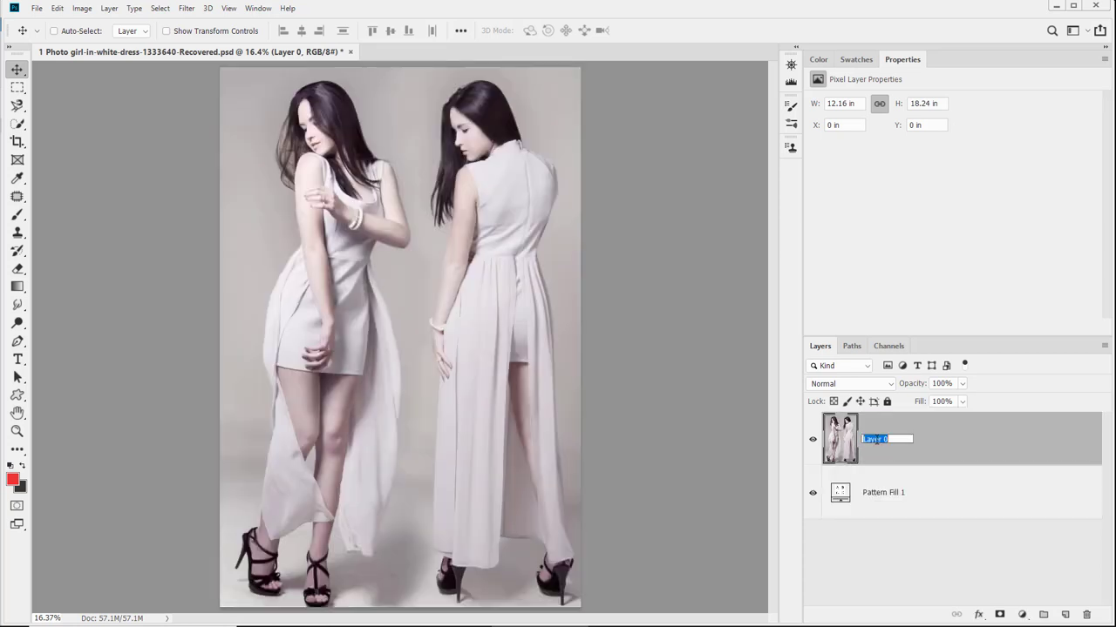
type("Models")
key("Return")
Save the document as a new Photoshop file named Path Example with Maximize Compatibility on
left_click(36, 8)
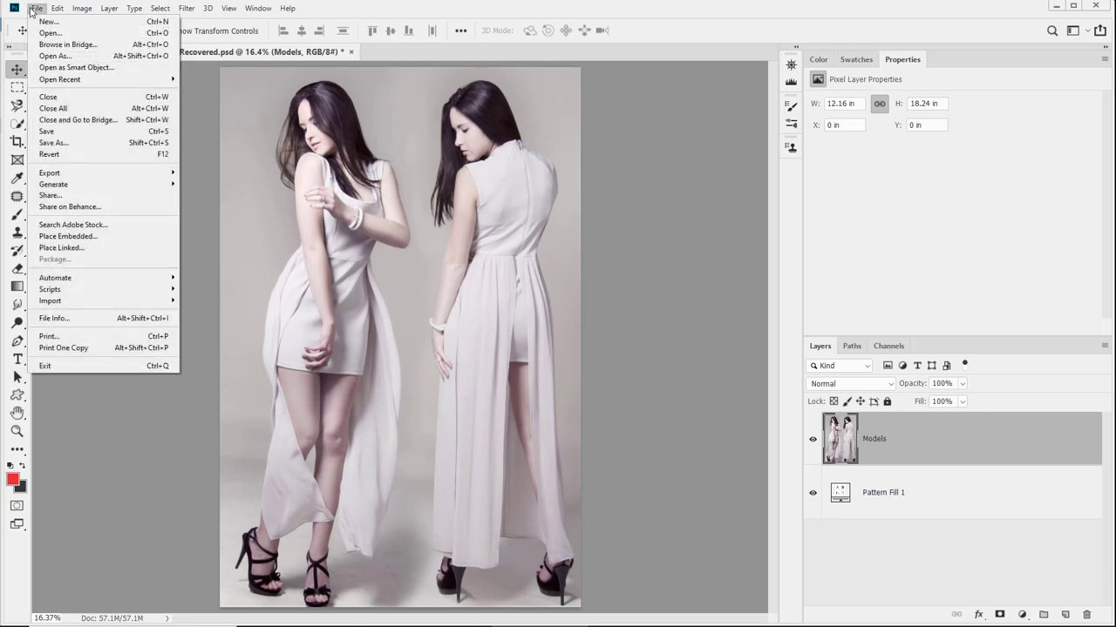
left_click(76, 142)
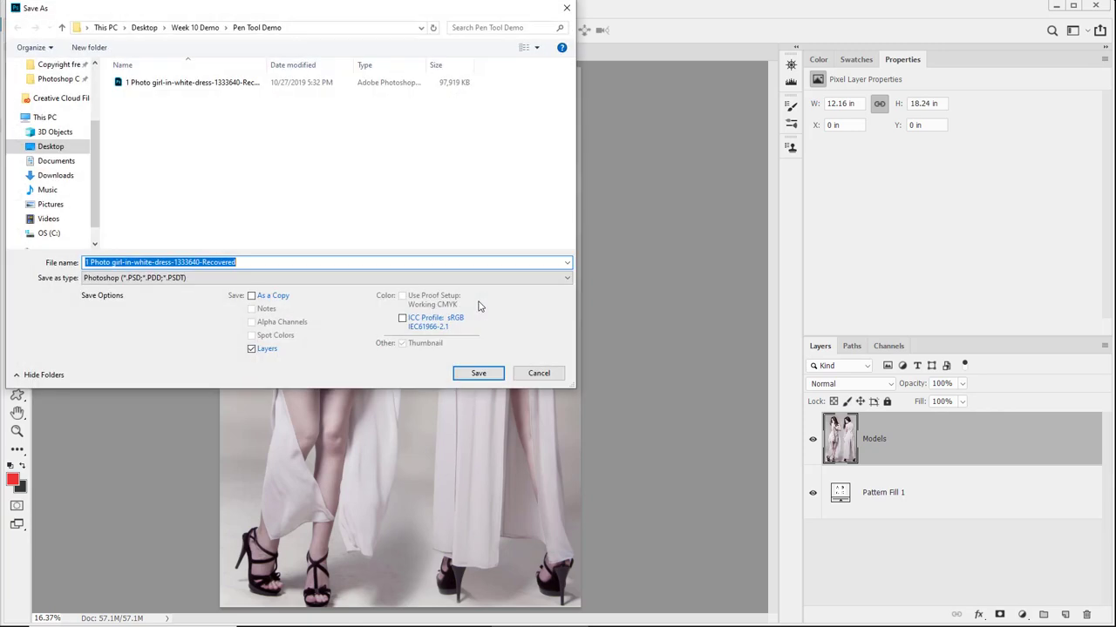
type("Pa")
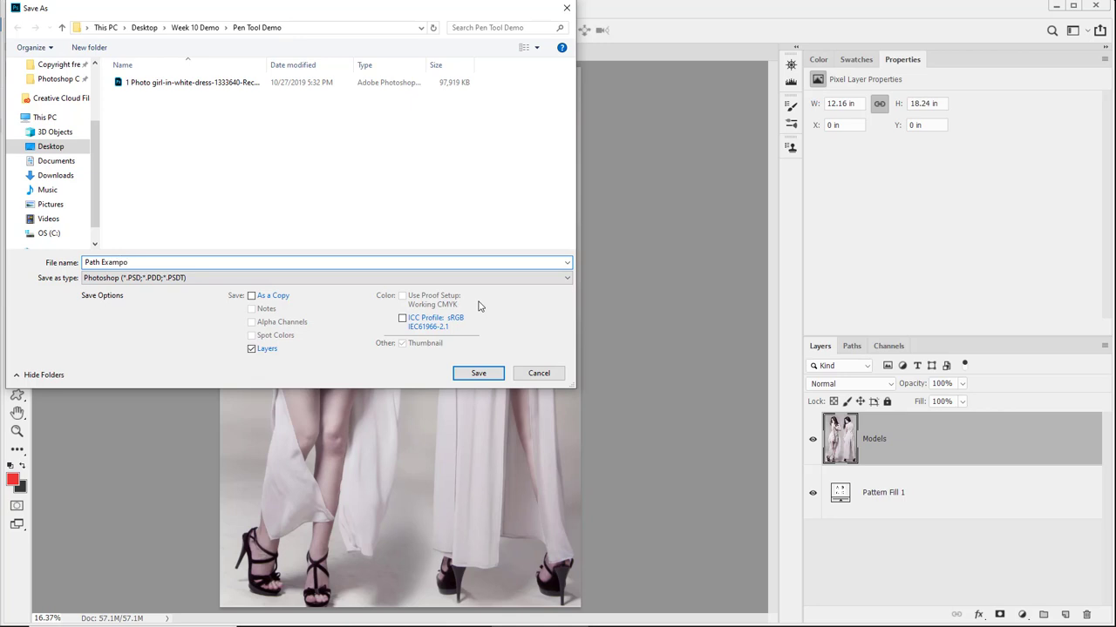
type("th Example")
key("Return")
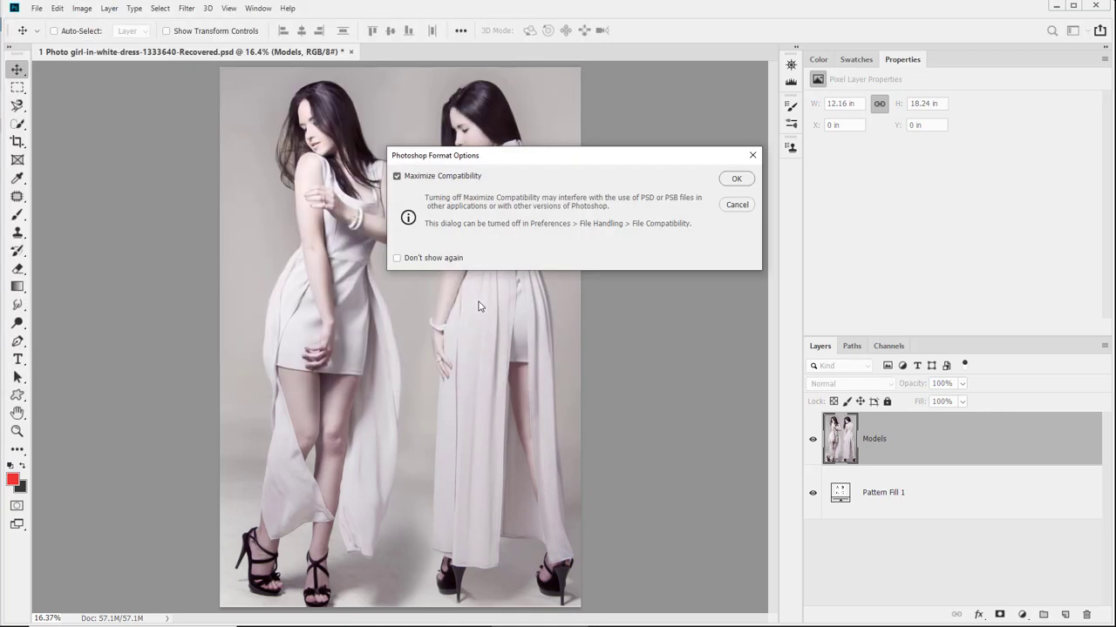
key("Return")
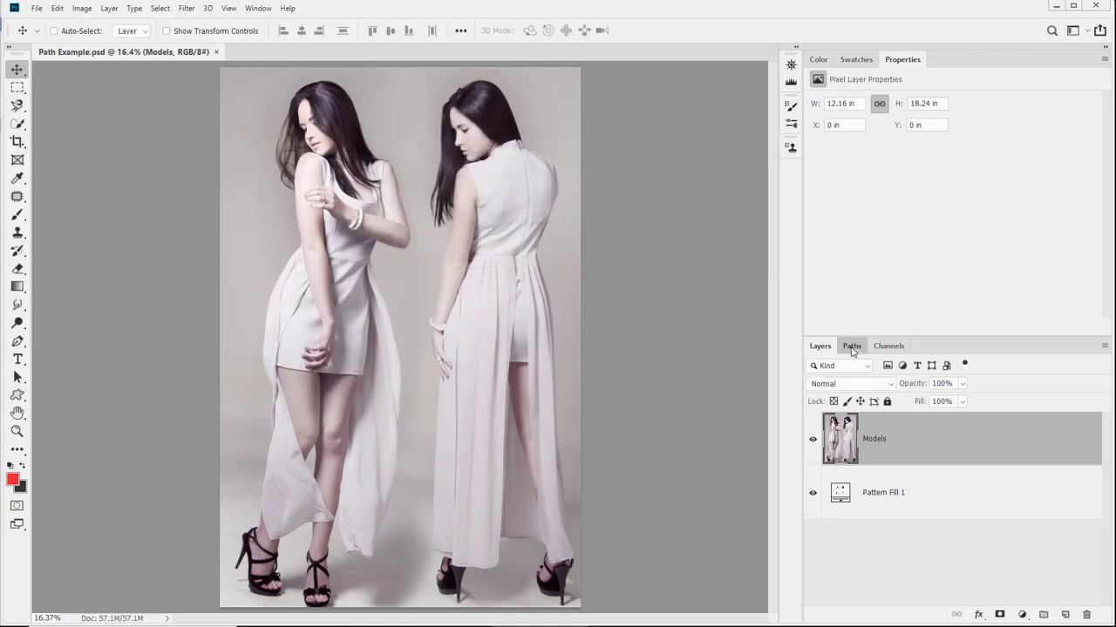
Inspect the outlines of the saved Right Dress and Right Dress Leg Hole paths on the photo
left_click(852, 346)
left_click(850, 376)
left_click(853, 390)
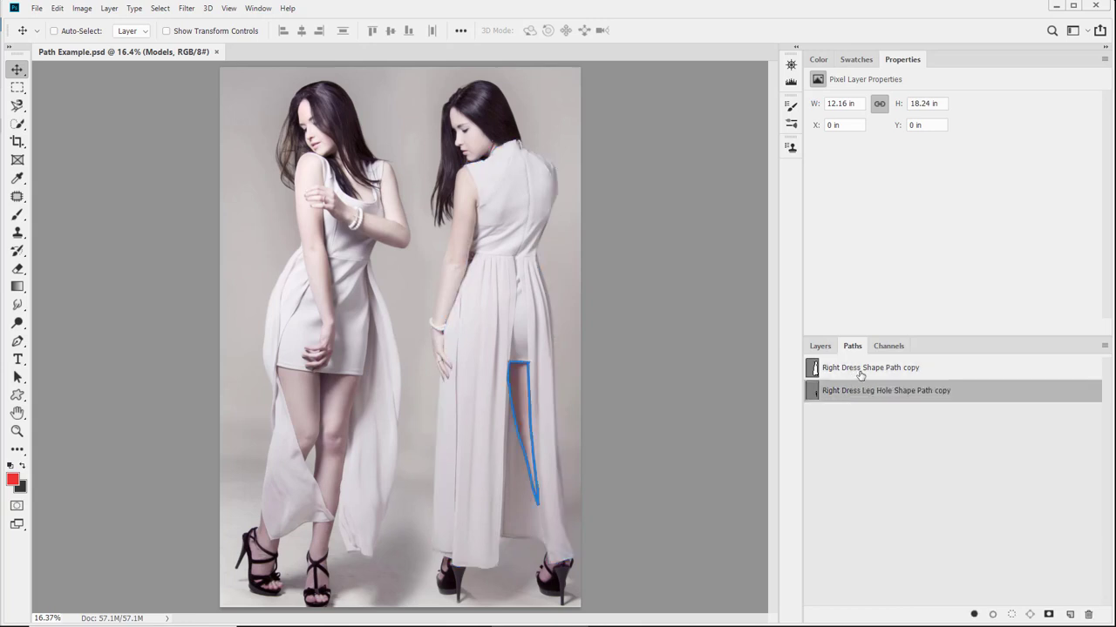
left_click(859, 374)
left_click(859, 384)
left_click(859, 385)
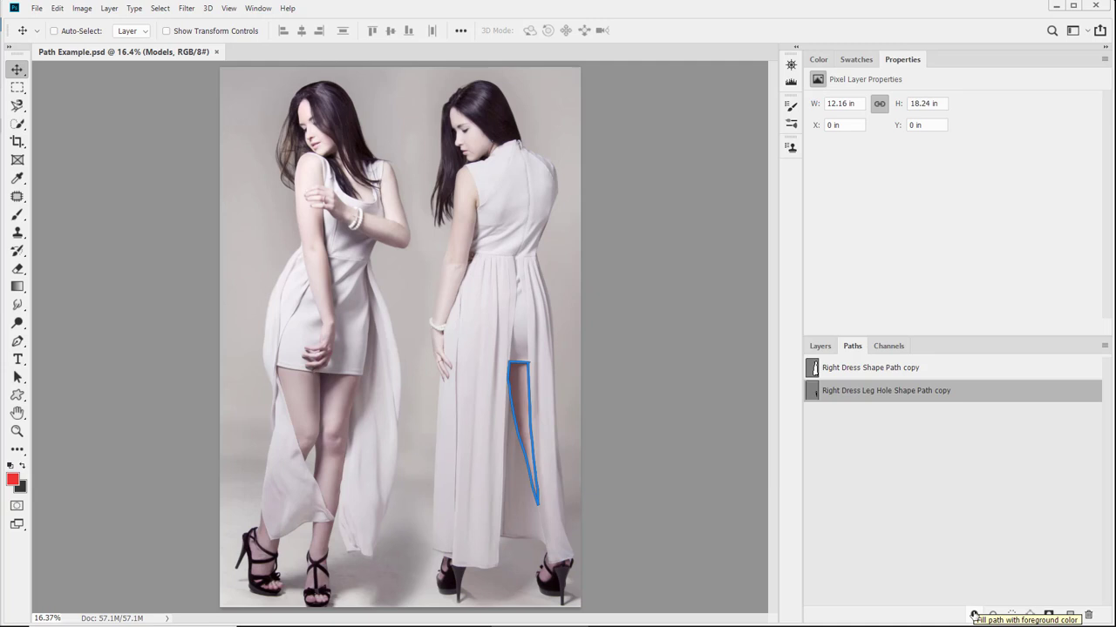
Try filling the leg hole path with the red foreground color on the Models layer, and undo the fill
left_click(974, 615)
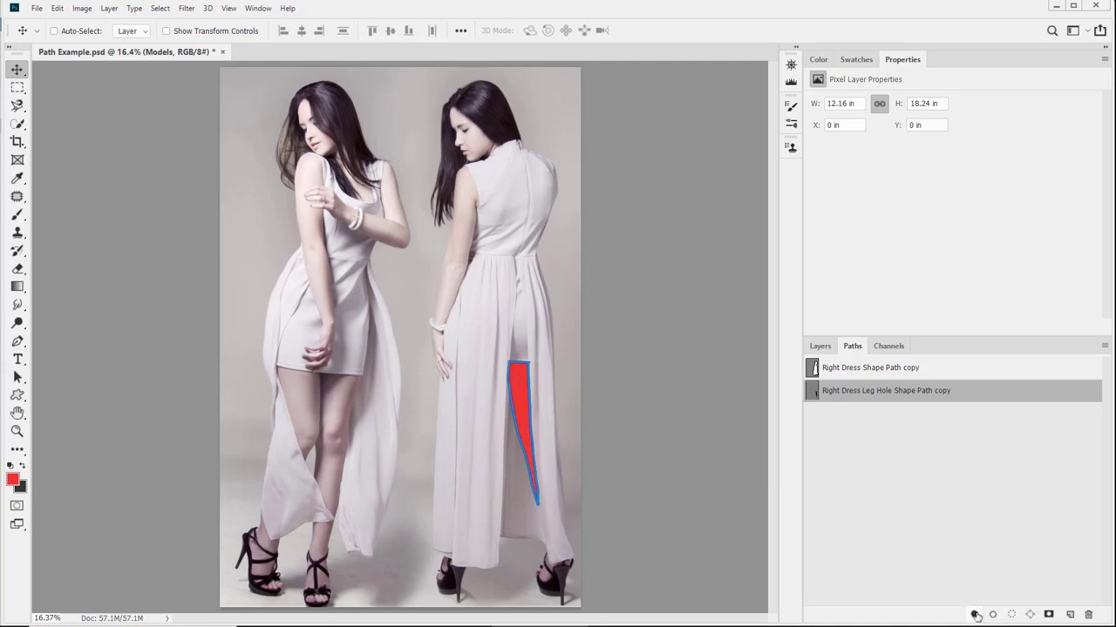
left_click(818, 348)
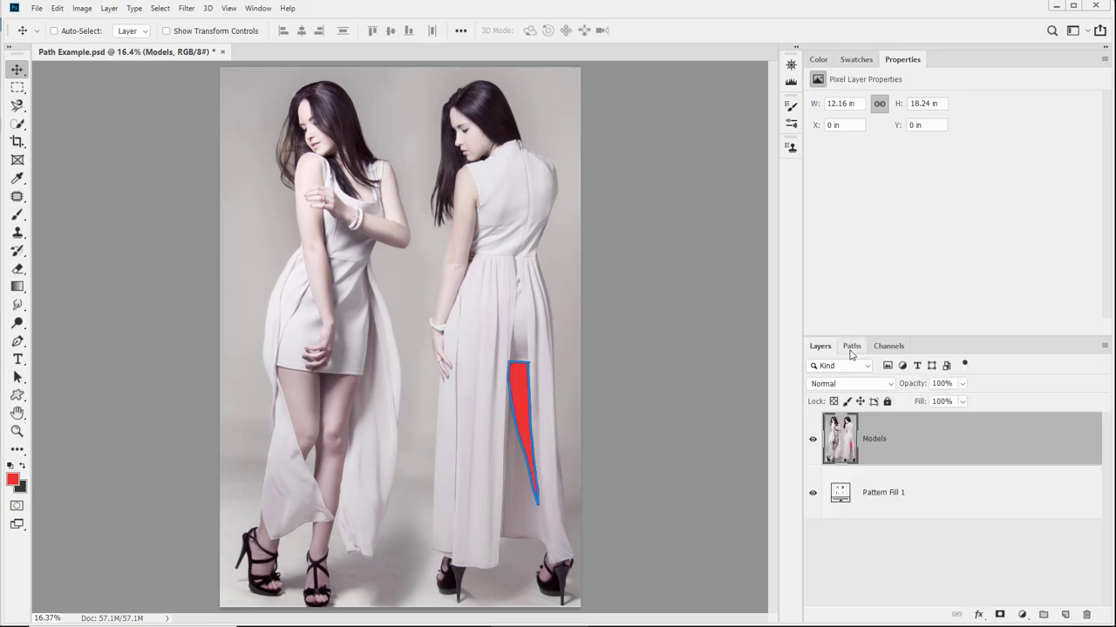
left_click(852, 346)
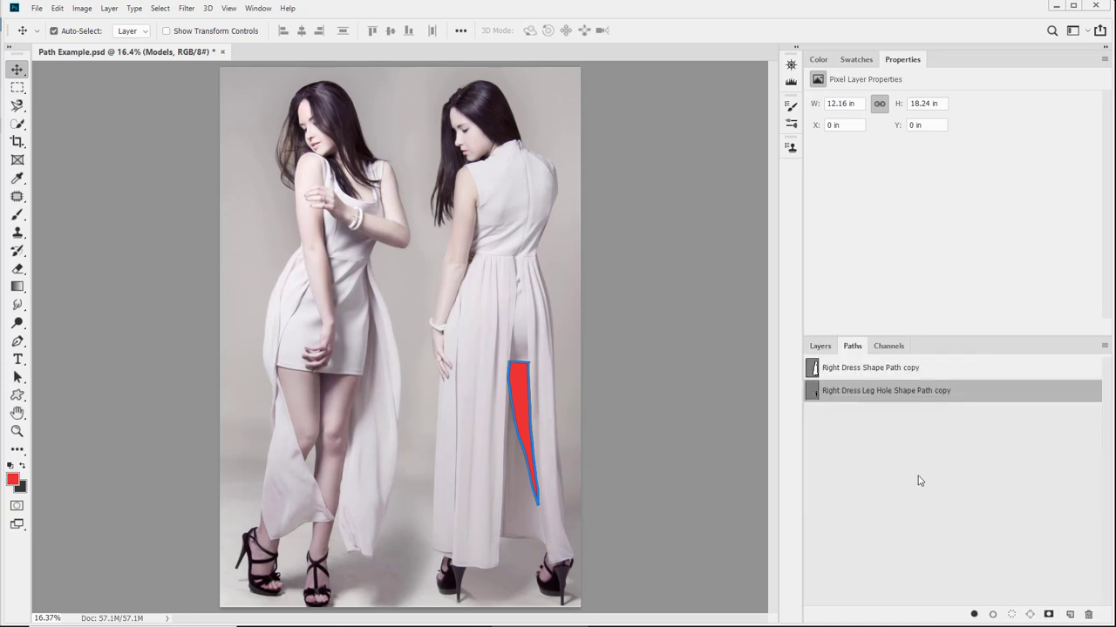
key("ctrl+z")
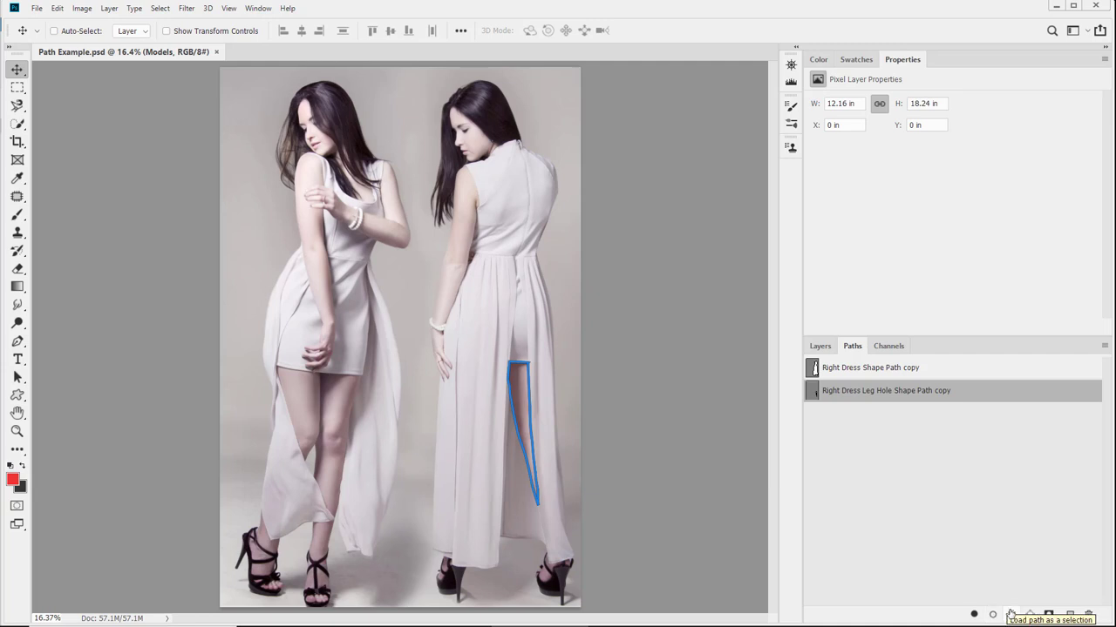
Load the Right Dress path as a selection and subtract the leg hole path from it with a 0-pixel feather and anti-aliasing
left_click(914, 374)
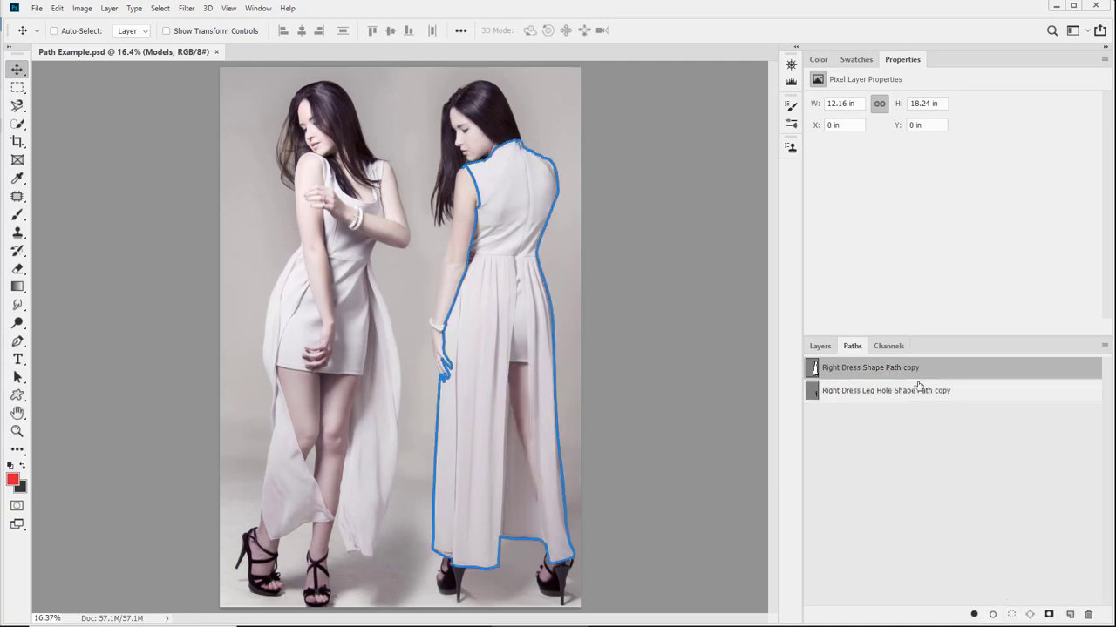
left_click(1011, 615)
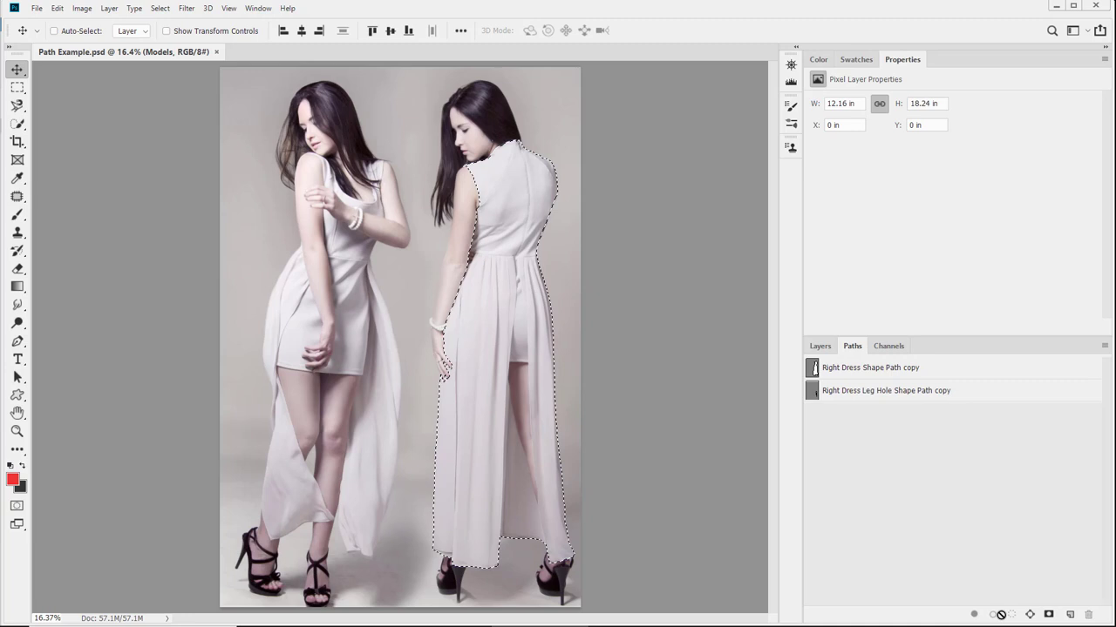
left_click(855, 396)
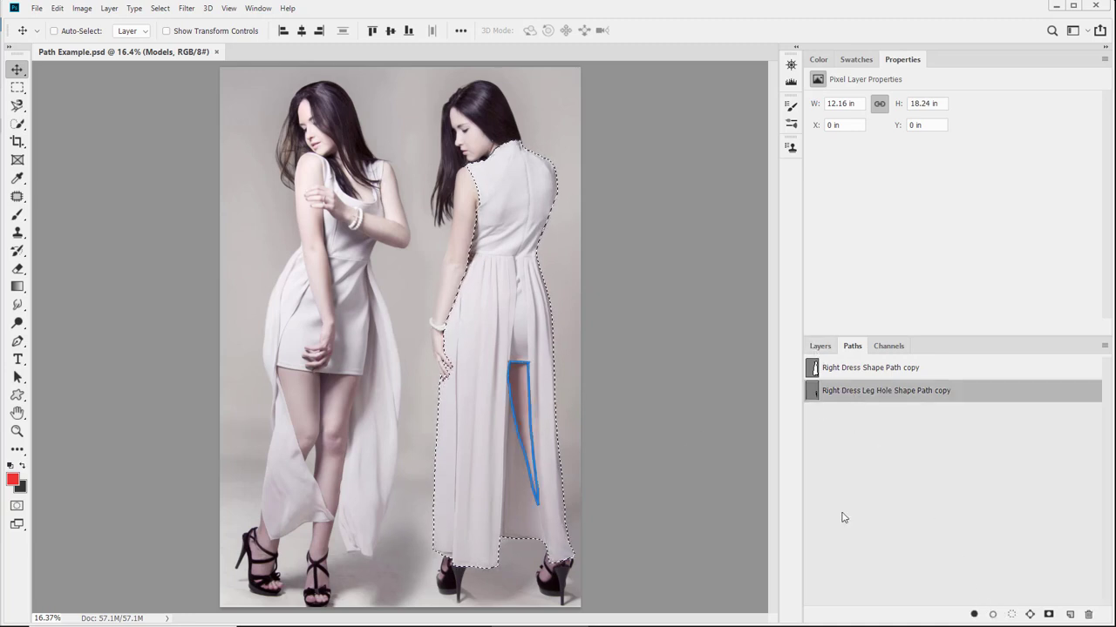
left_click(1012, 616, "alt")
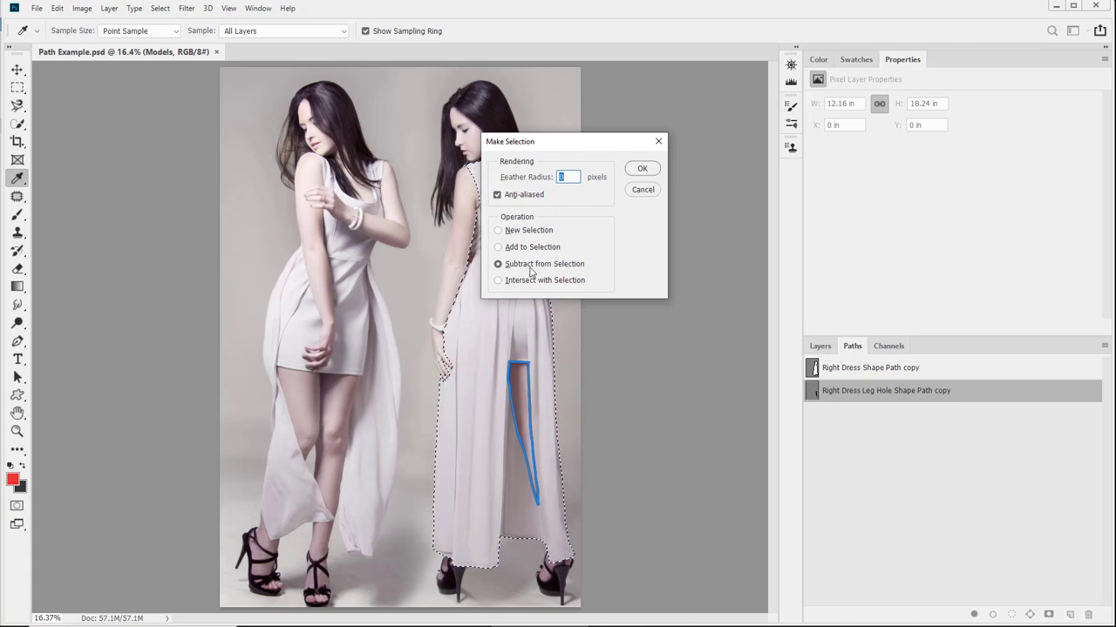
left_click(556, 265)
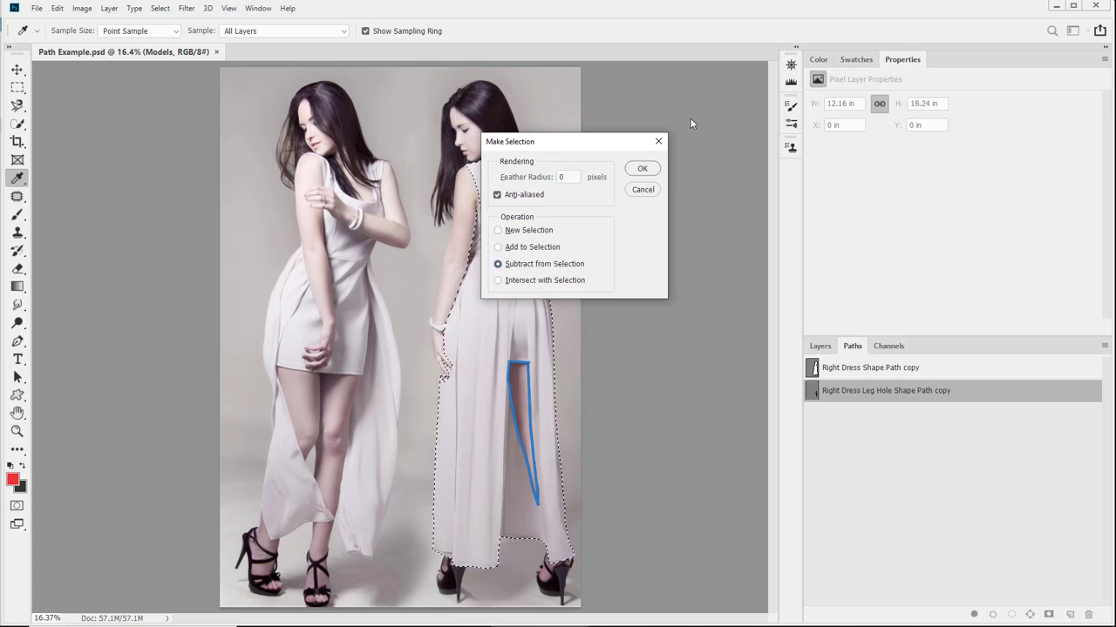
left_click(642, 169)
key("v")
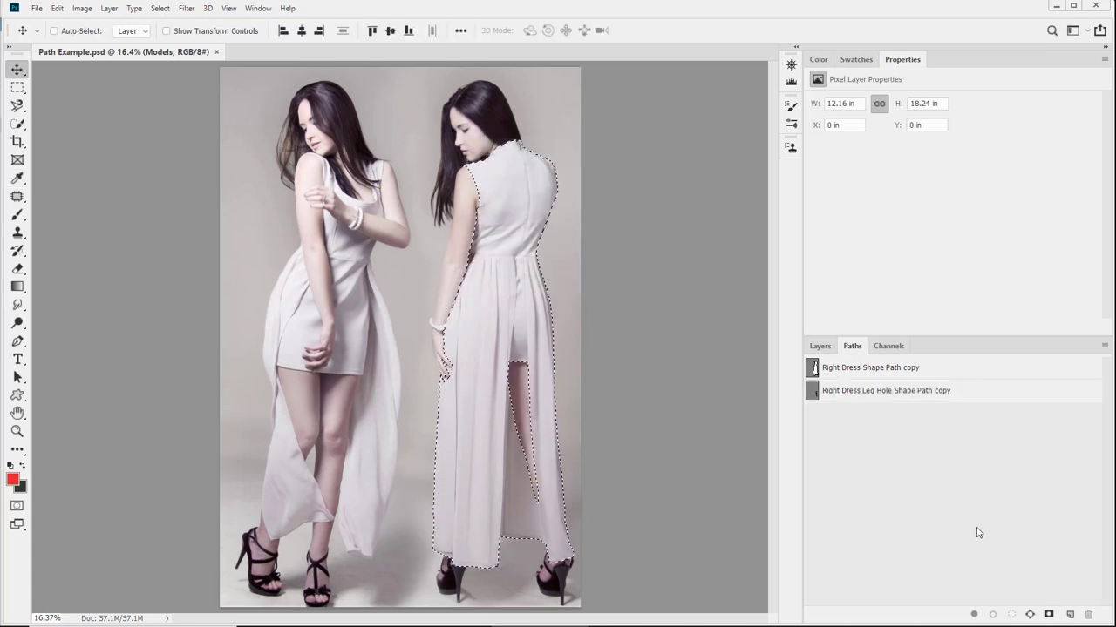
Try loading the Right Dress path as a new selection, undo it, and deselect the path
left_click(871, 370)
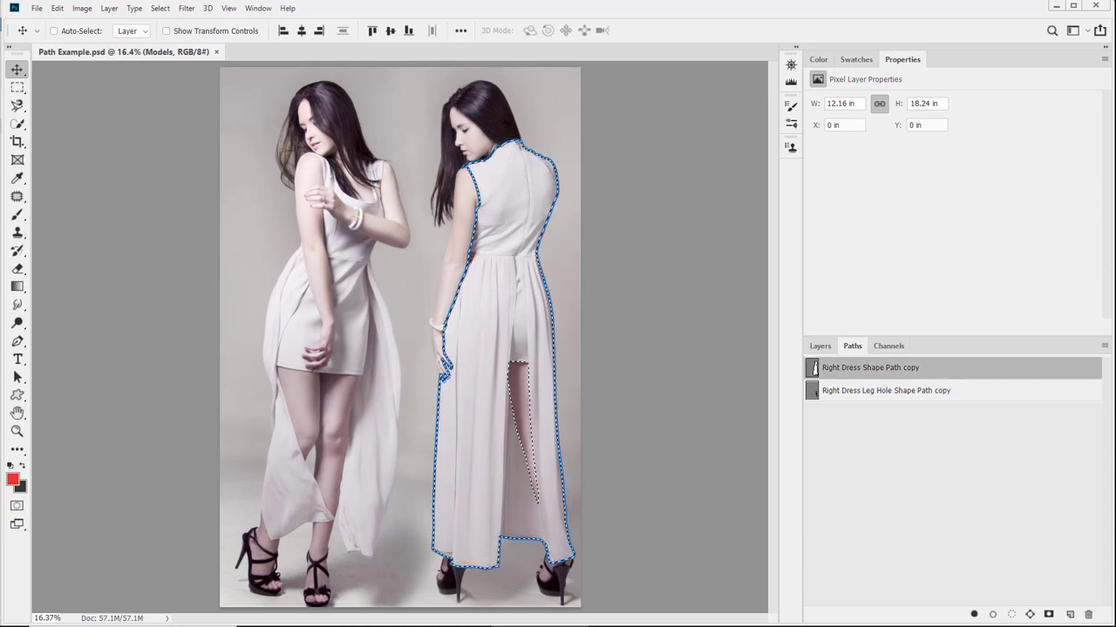
left_click(1011, 615)
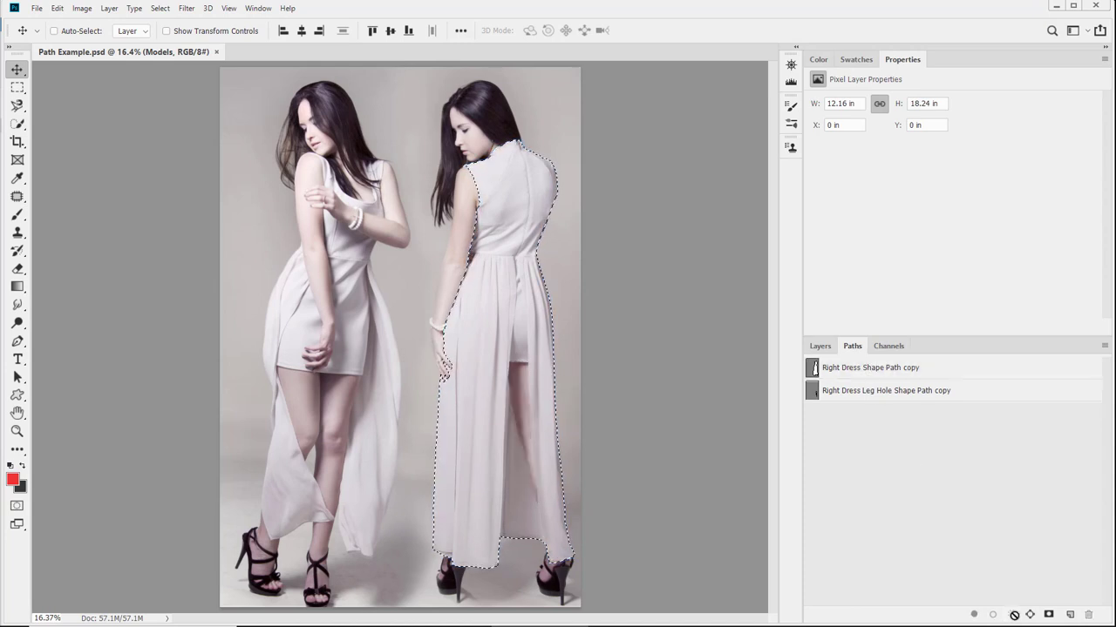
key("ctrl+z")
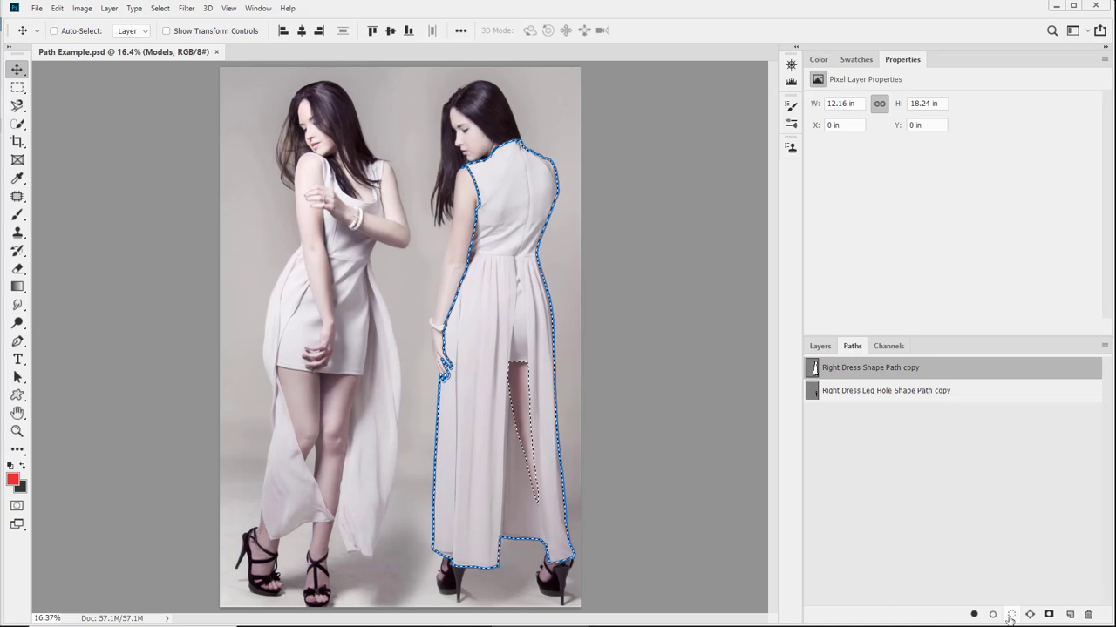
left_click(956, 540)
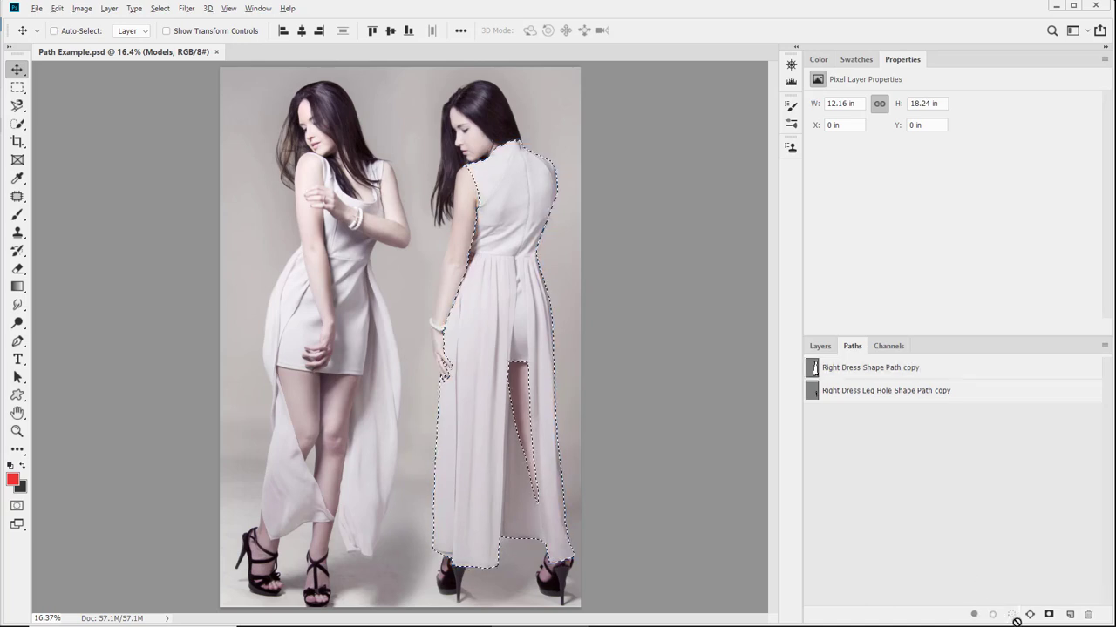
left_click(868, 368)
key("ctrl")
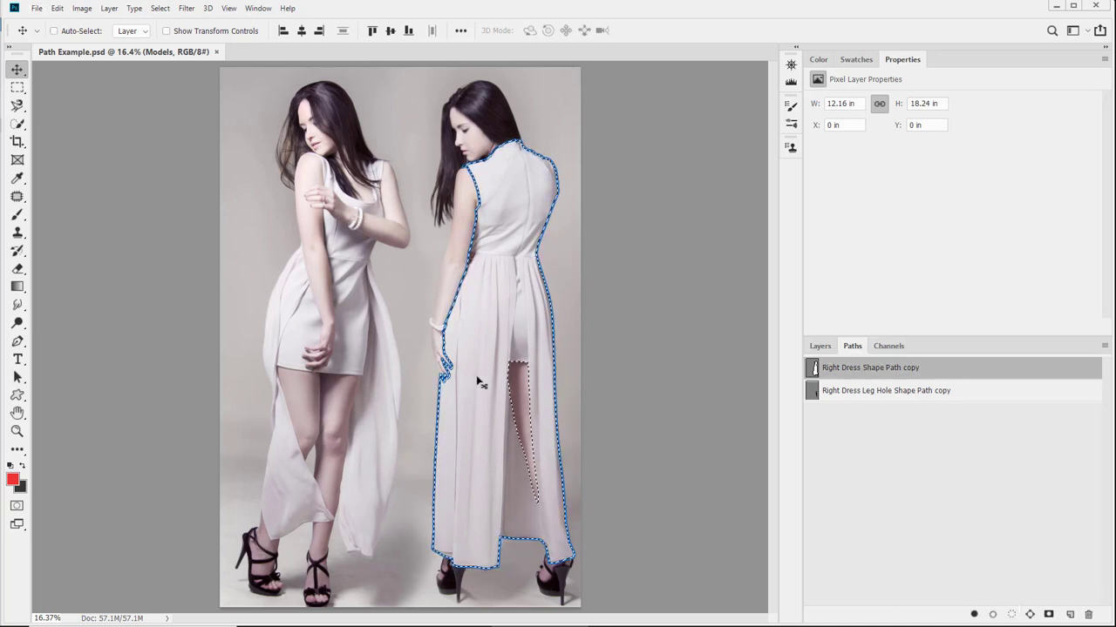
left_click(914, 442)
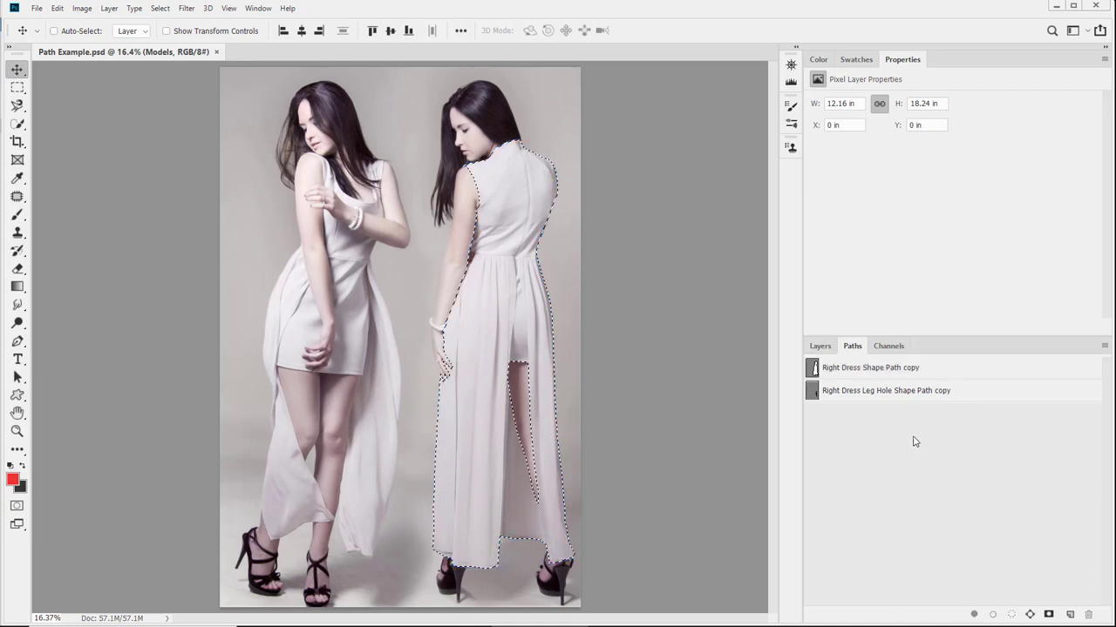
Try a layer mask on the Models layer that reveals only the selected dress, and undo it
left_click(819, 347)
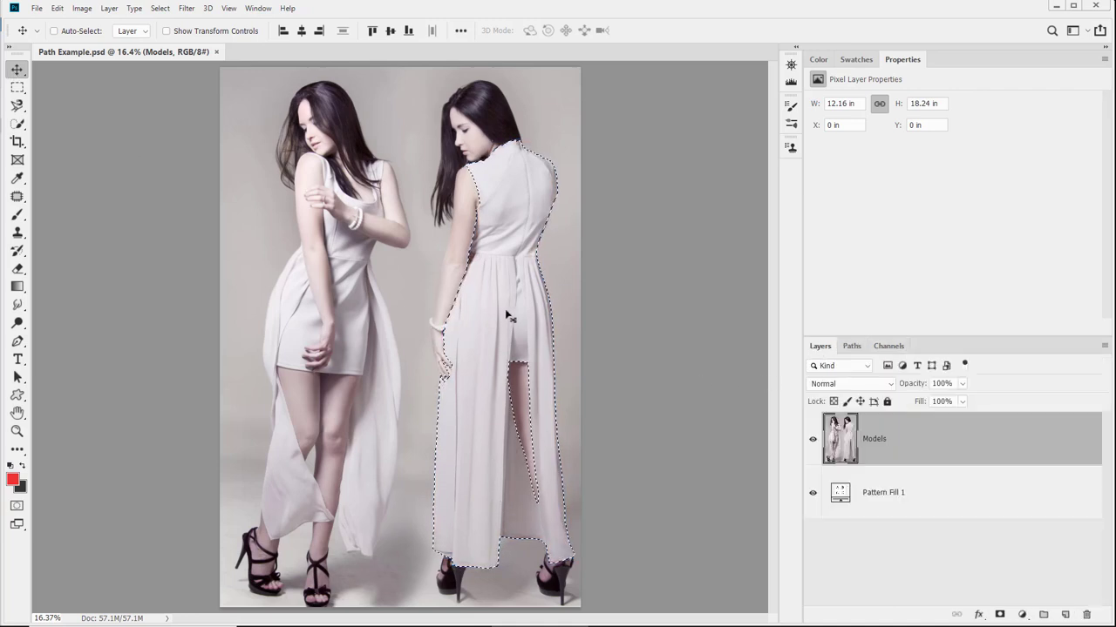
left_click(1000, 615)
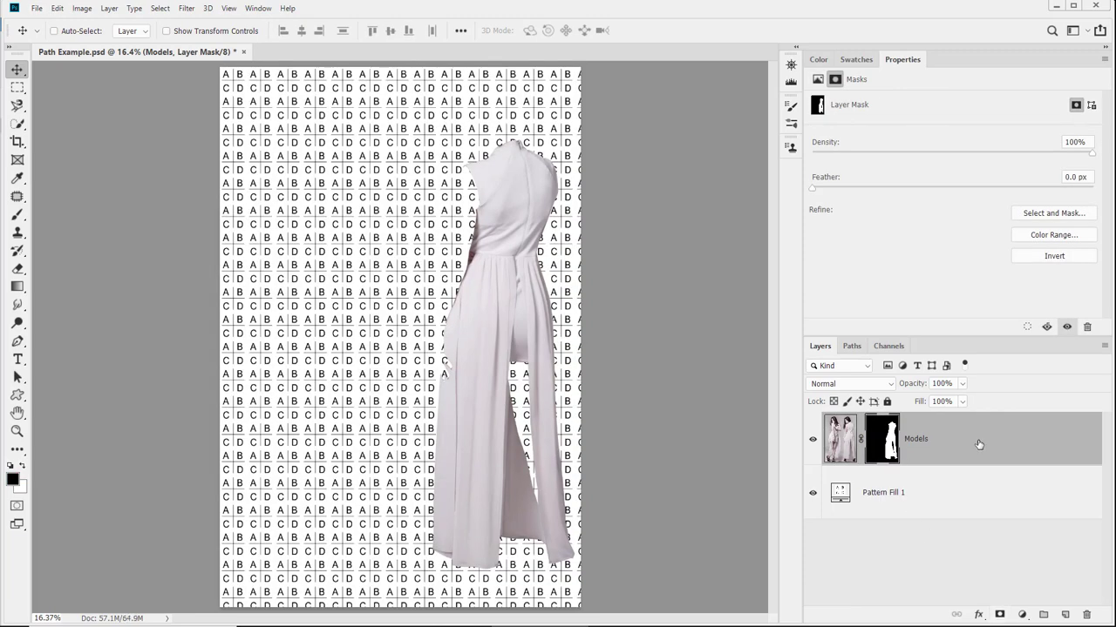
key("ctrl+2")
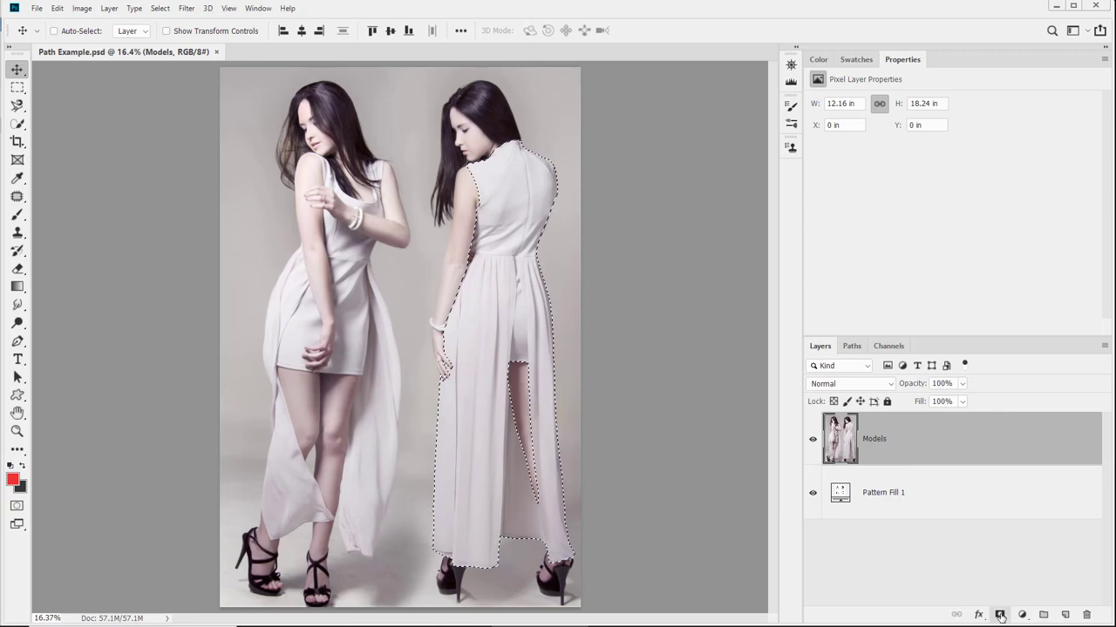
Add a layer mask to the Models layer that hides the selected dress area and reveals the pattern underneath
left_click(1000, 615, "alt")
key("z")
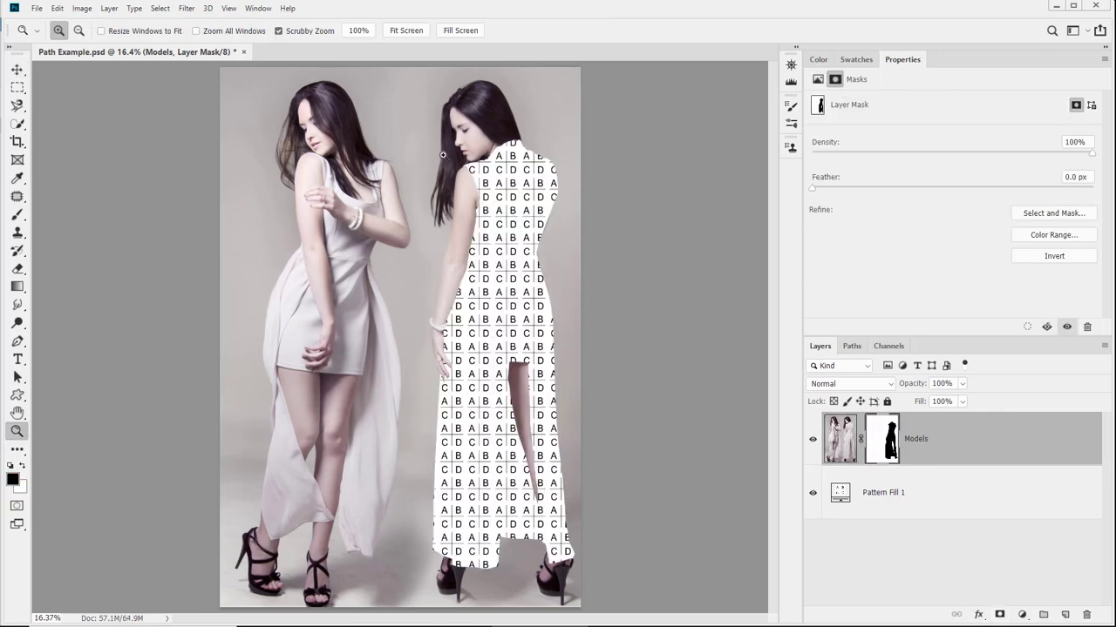
left_click_drag(444, 155, 509, 279)
left_click_drag(602, 298, 191, 451)
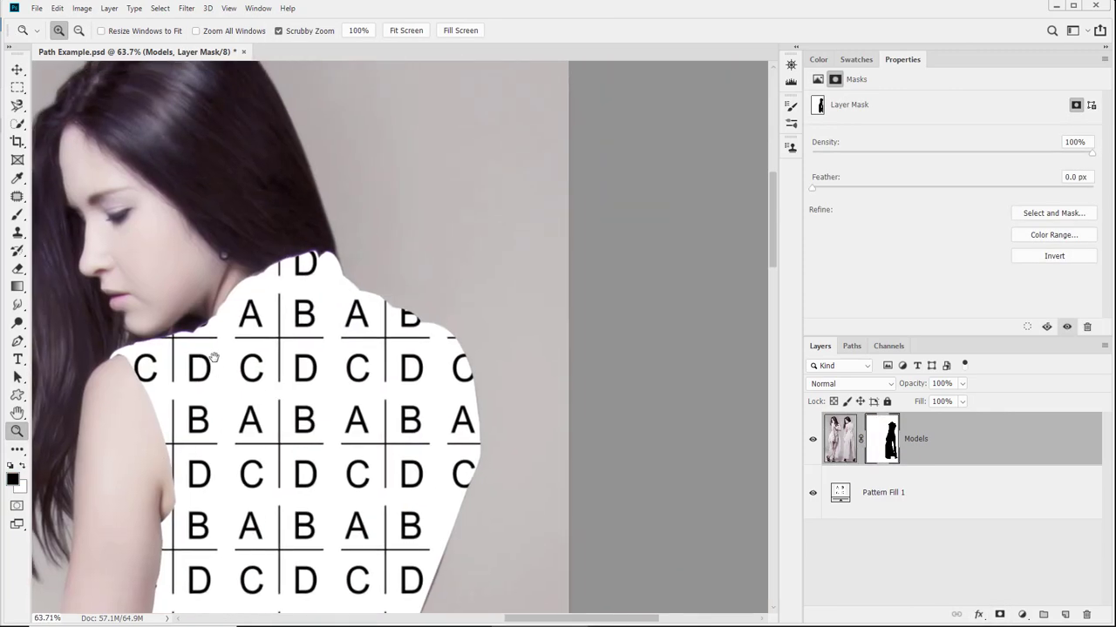
Inspect the masked right-hand dress along its back, leg opening and lower-back edge for gaps against the pattern
left_click_drag(419, 537, 330, 105)
left_click_drag(339, 290, 341, 456)
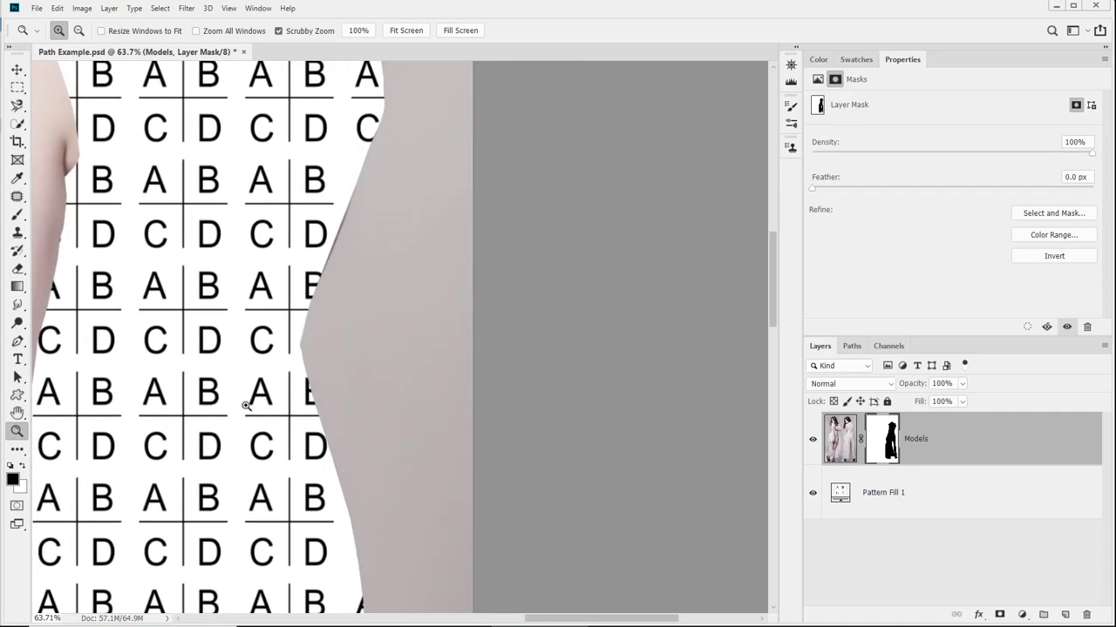
left_click_drag(247, 571, 418, 98)
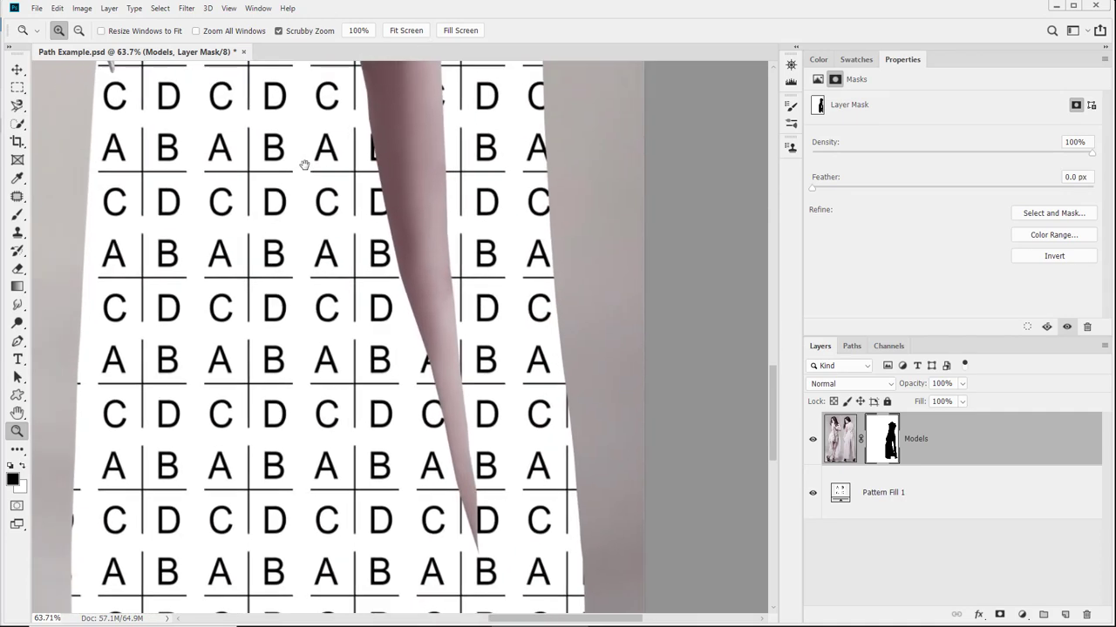
left_click_drag(304, 167, 304, 427)
left_click_drag(428, 308, 373, 458)
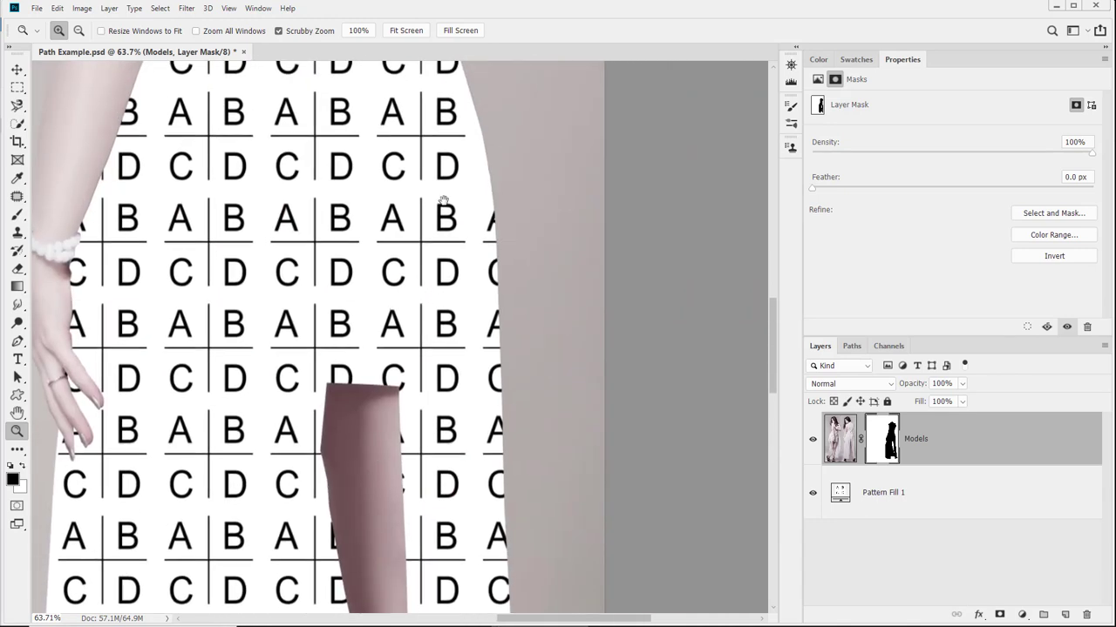
left_click_drag(443, 200, 349, 371)
mouse_move(364, 112)
left_mouse_down()
mouse_move(372, 305)
mouse_move(406, 149)
left_mouse_up()
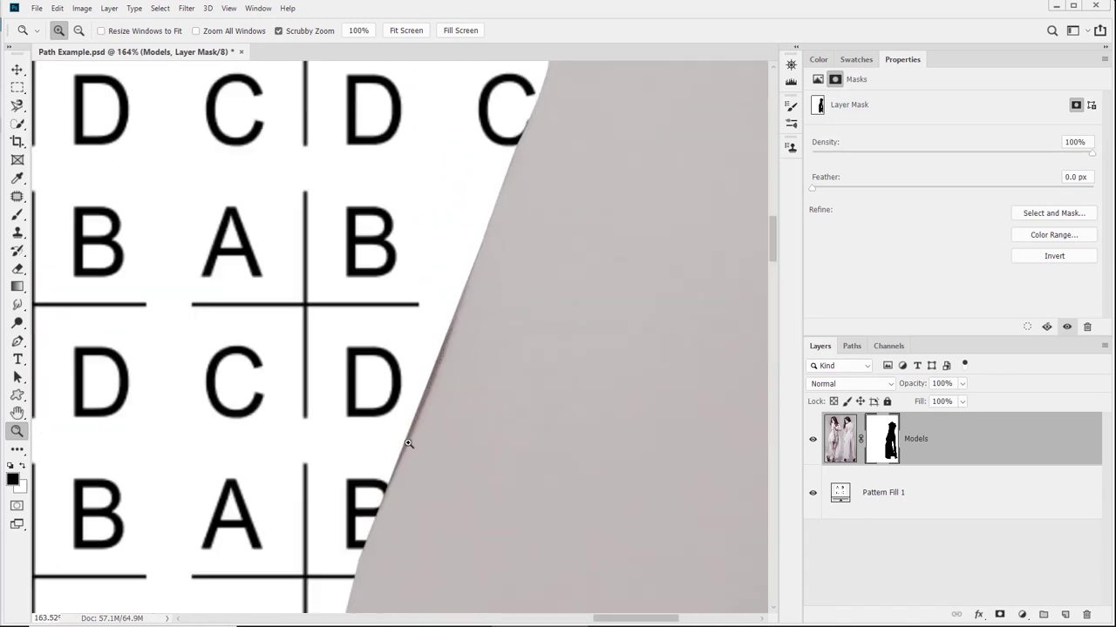
Show the Right Dress path and move its anchor point on the lower-back edge slightly outward over the uncovered dress sliver
left_click(856, 348)
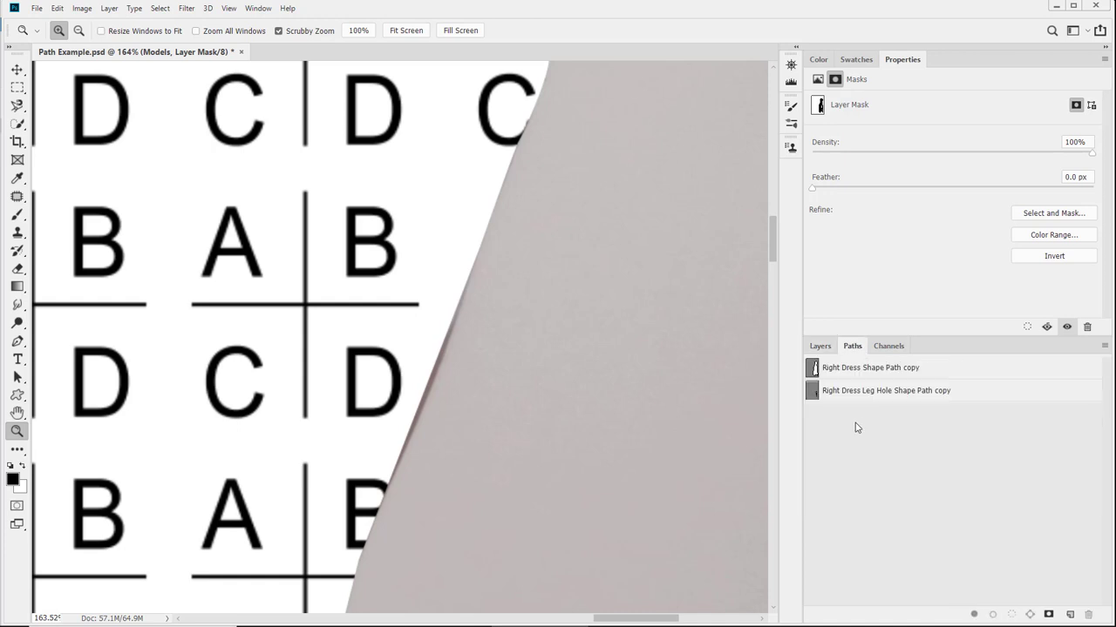
left_click(833, 373)
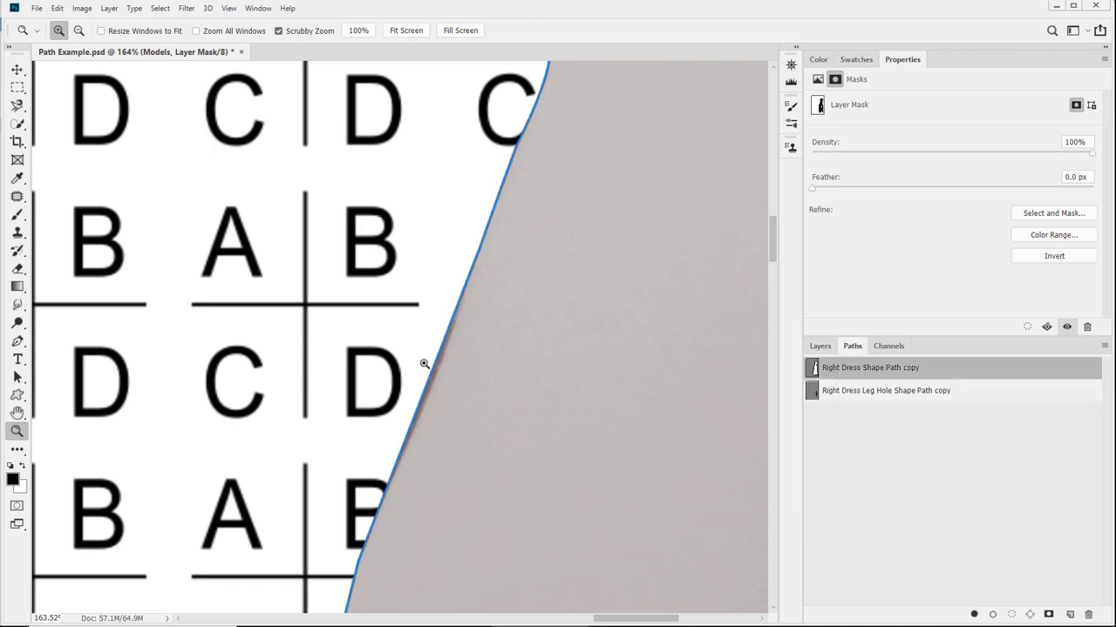
key("p")
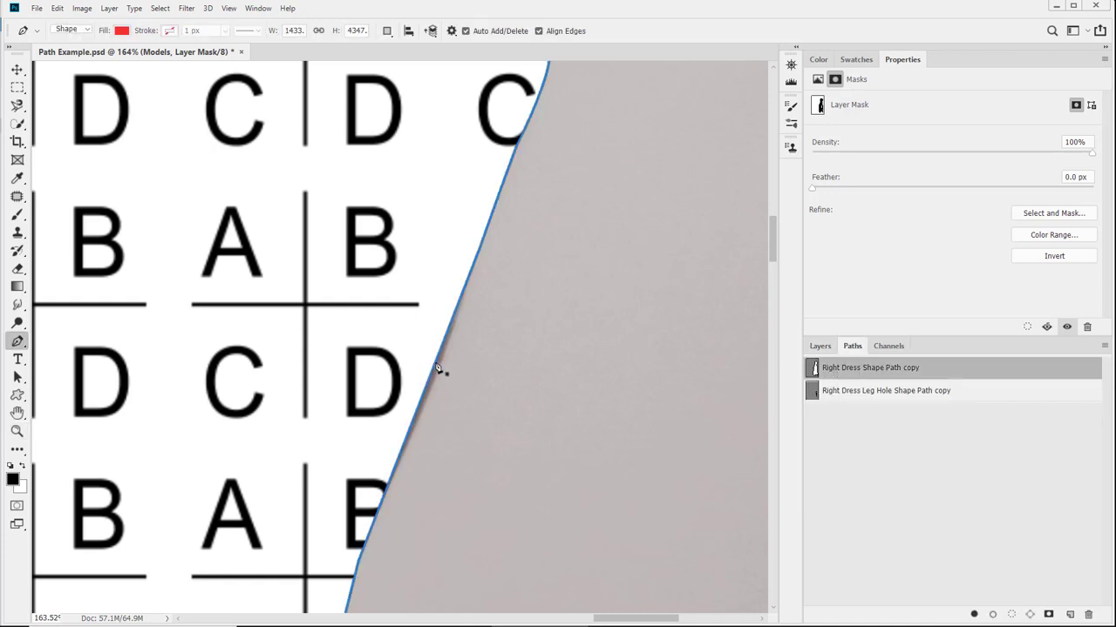
left_click(434, 362, "ctrl")
key("a")
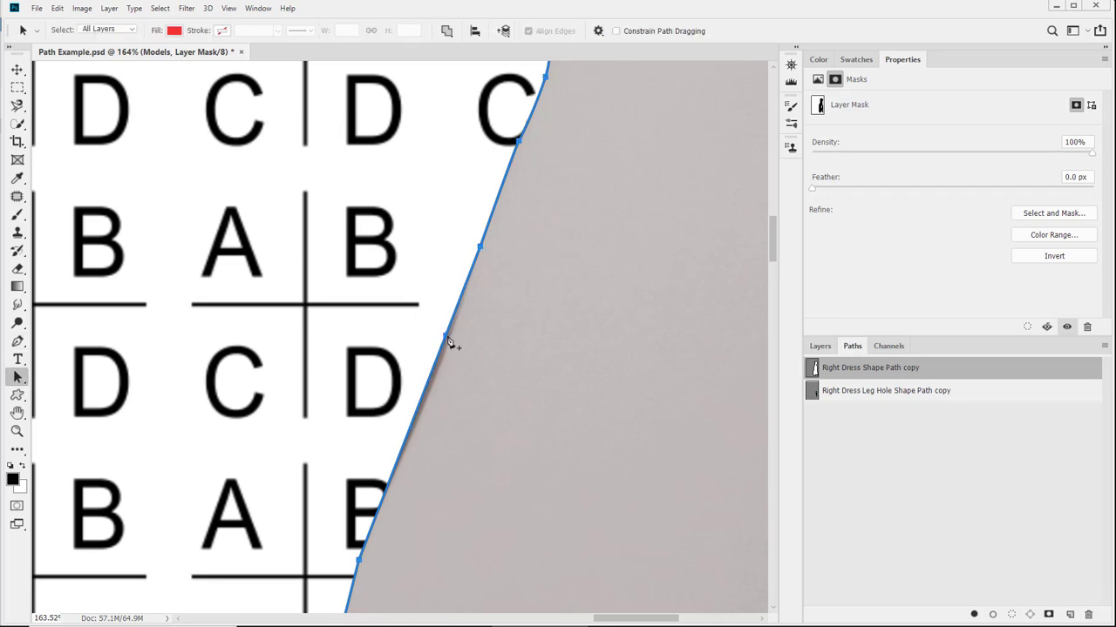
key("p")
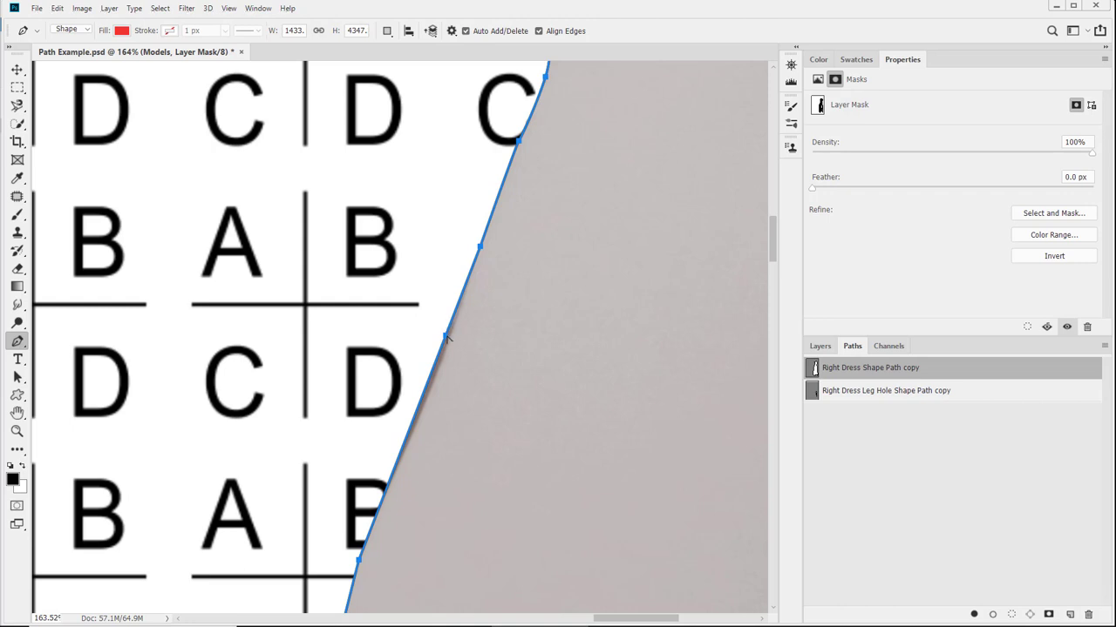
left_click_drag(446, 335, 637, 317)
key("ctrl+z")
left_click(445, 335, "ctrl")
mouse_move(445, 337)
left_mouse_down()
mouse_move(459, 337)
mouse_move(449, 339)
left_mouse_up()
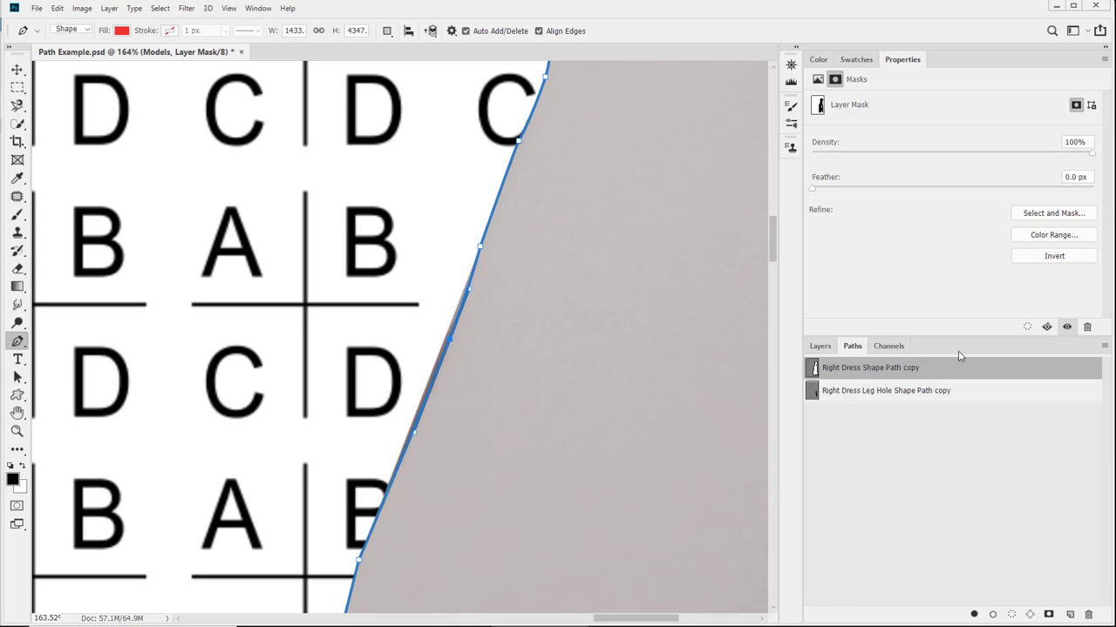
Load the adjusted Right Dress path as a selection and return to the Models layer mask
left_click(939, 460)
left_click(813, 367, "ctrl")
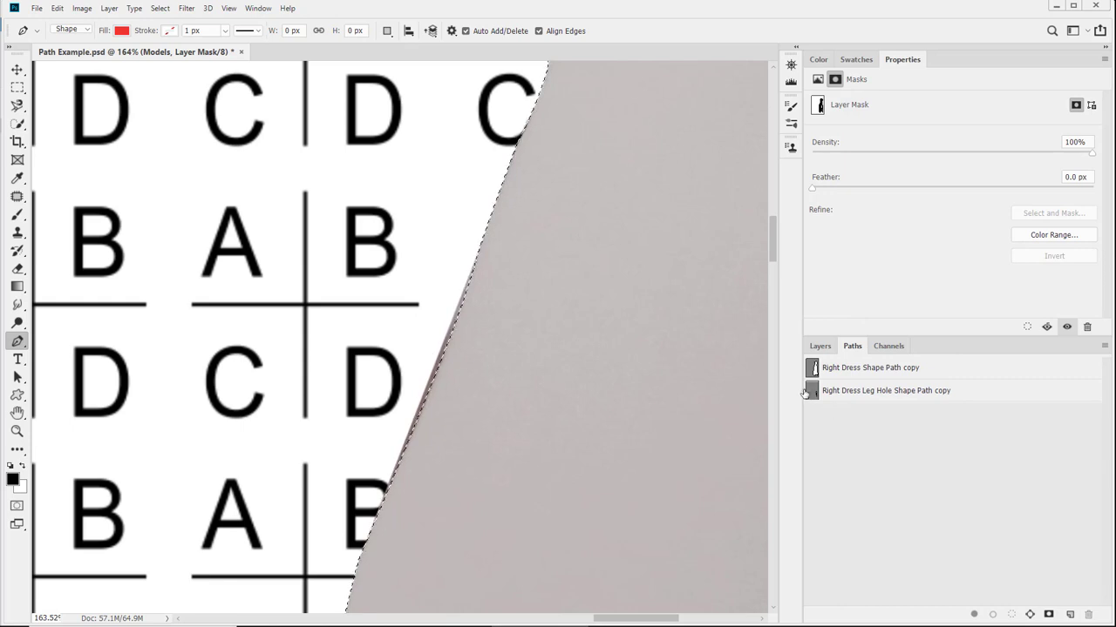
left_click(819, 346)
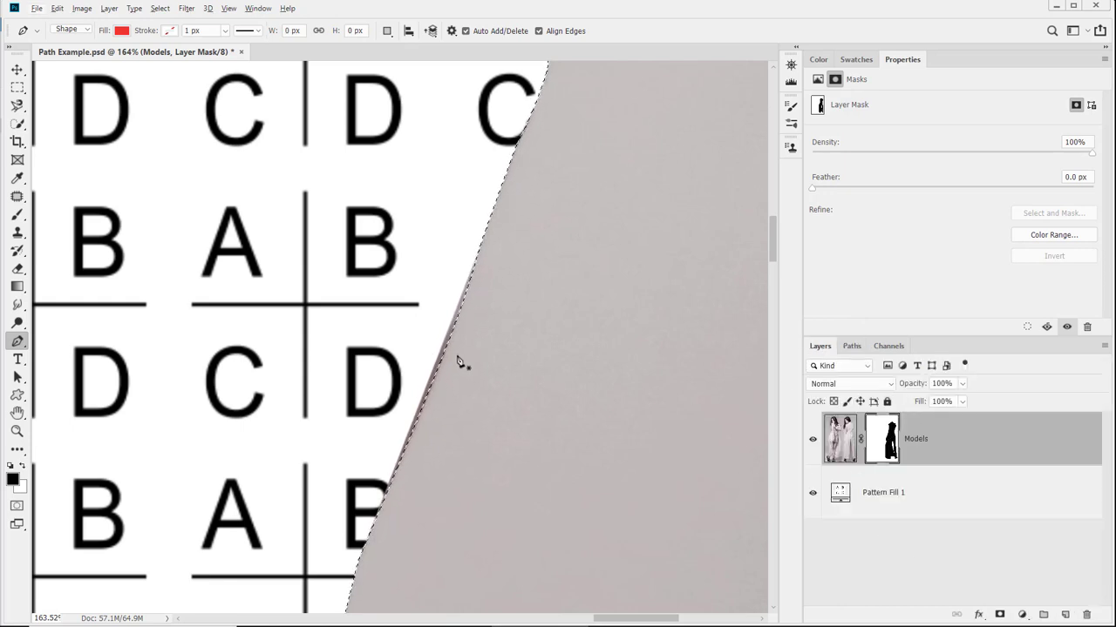
Paint black at 100% brush opacity on the Models layer mask inside the selection along the lower-back edge, and deselect
key("b")
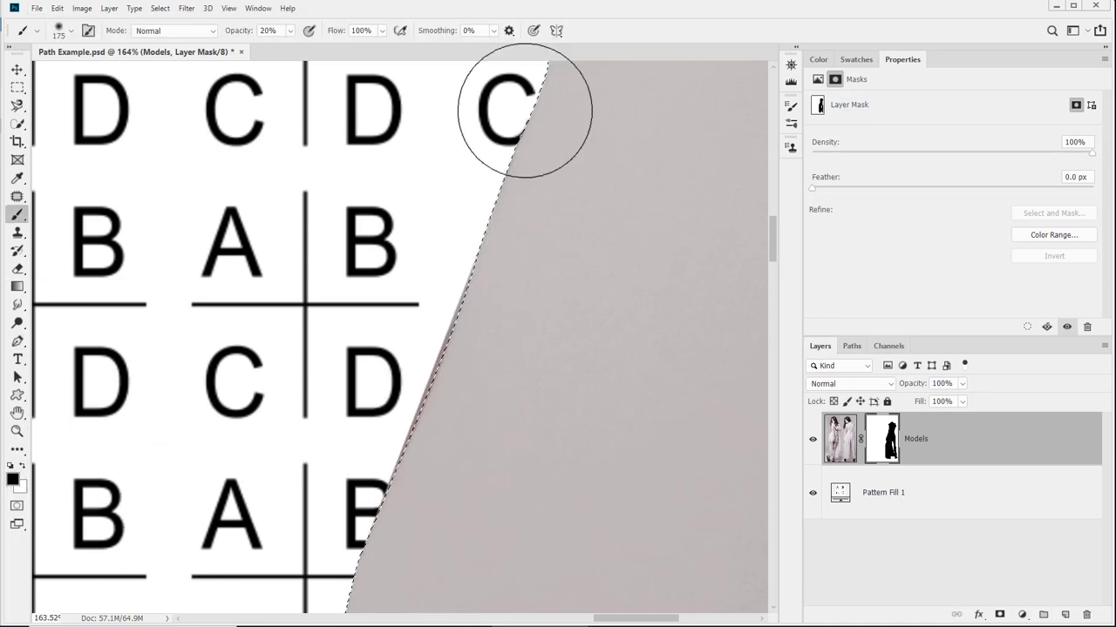
left_click(290, 30)
left_click_drag(303, 57, 338, 49)
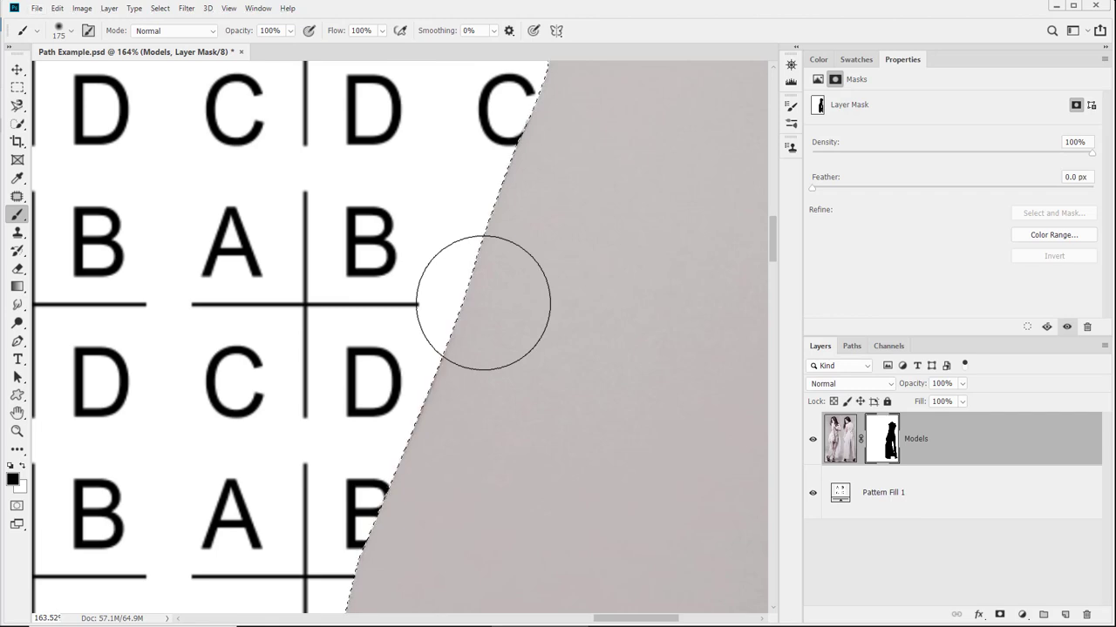
key("z")
left_click(429, 346, "alt")
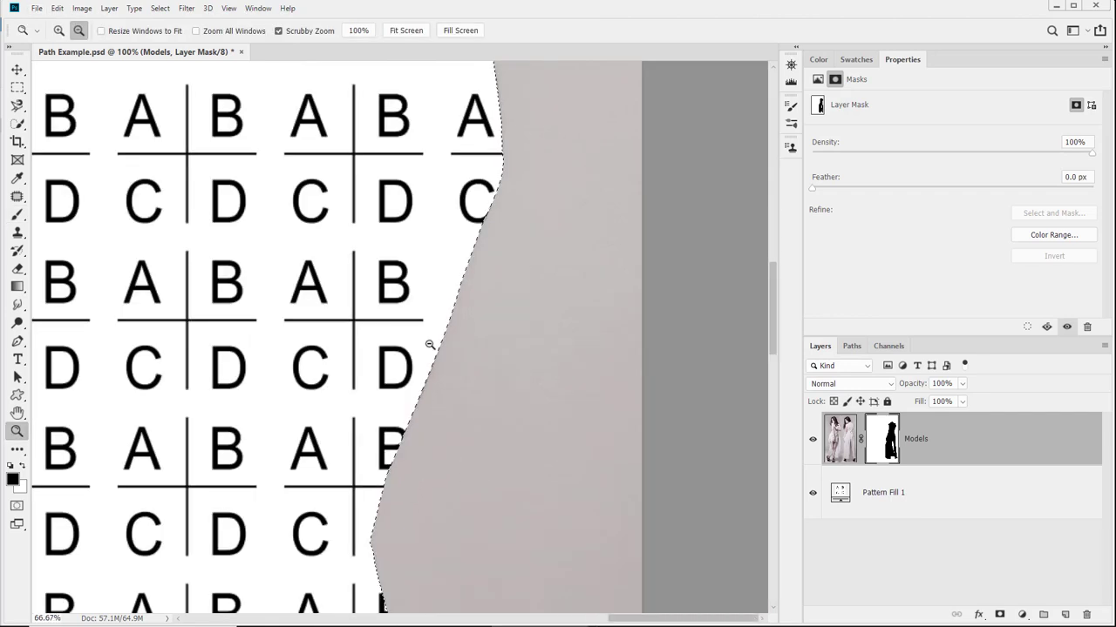
left_click(430, 345, "alt")
left_click(399, 409, "alt")
left_click_drag(395, 426, 460, 366)
key("ctrl+d")
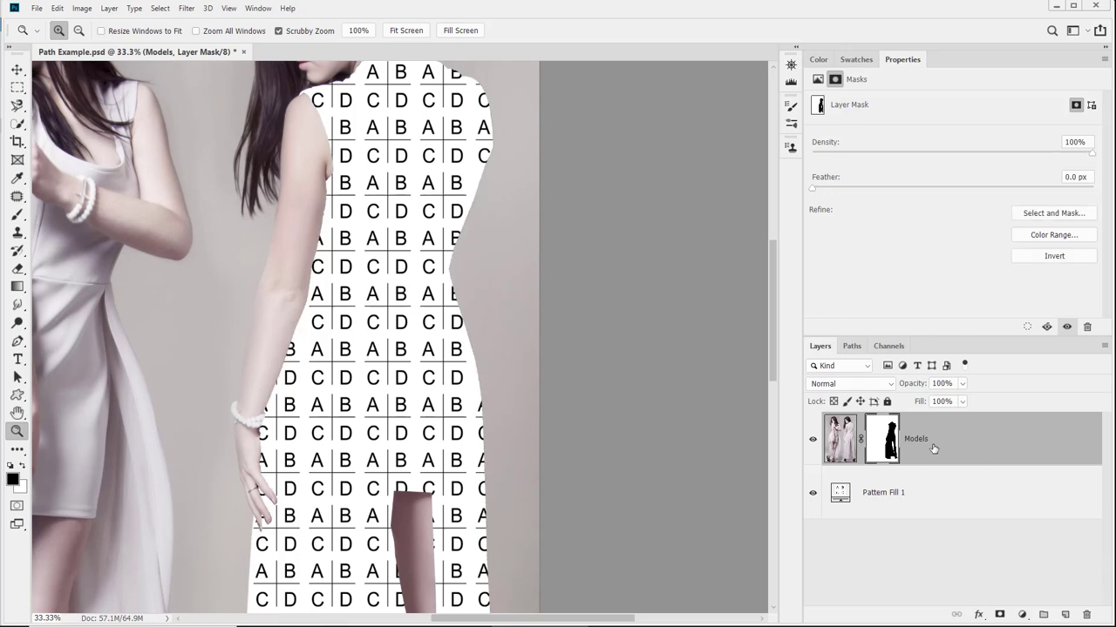
Place Pattern Fill 1 above Models and give it the dress mask from the Models layer, inverted
left_click_drag(859, 504, 871, 434)
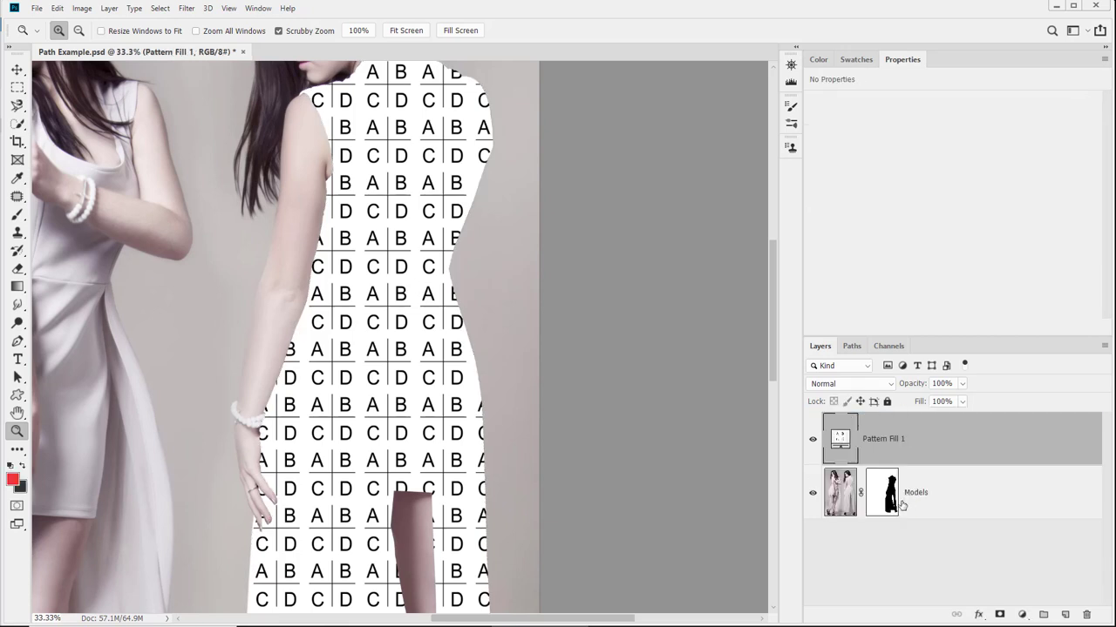
left_click_drag(891, 504, 887, 441)
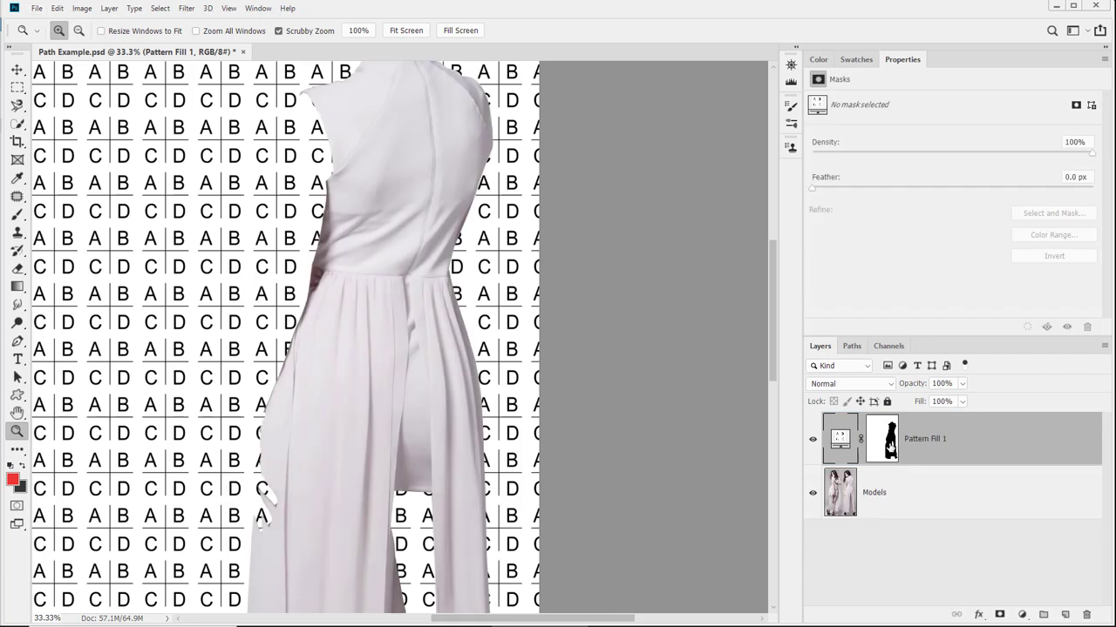
left_click(889, 443)
key("ctrl+i")
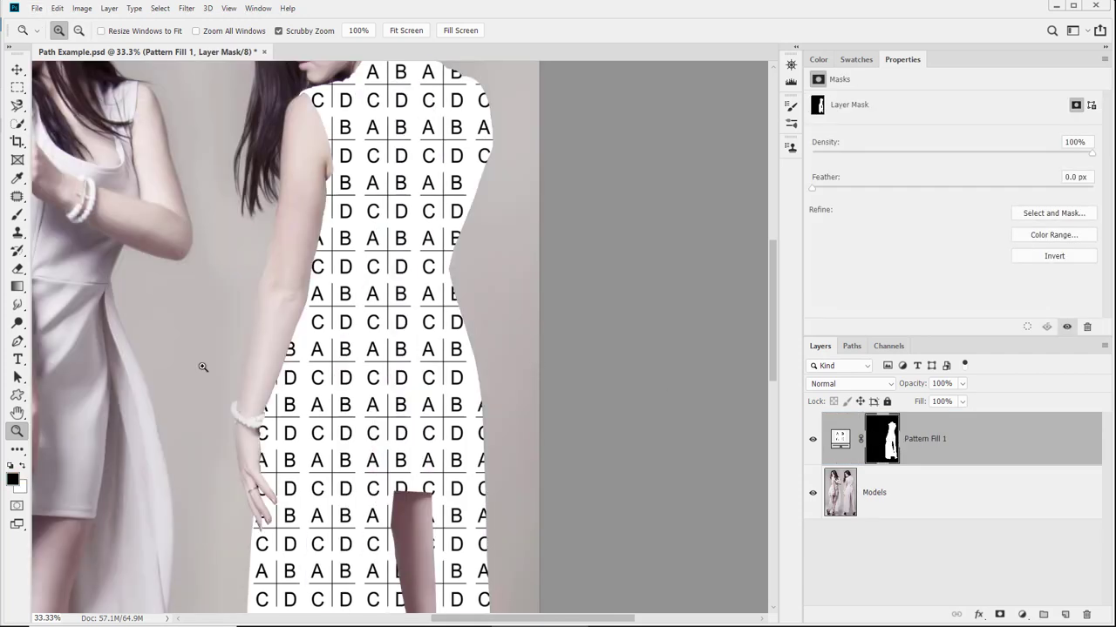
Examine the whole composition, and closely the left-hand model's dress edges around the arms, hand, legs and hair
left_click(462, 328, "alt")
left_click(462, 327, "alt")
left_click(467, 342, "alt")
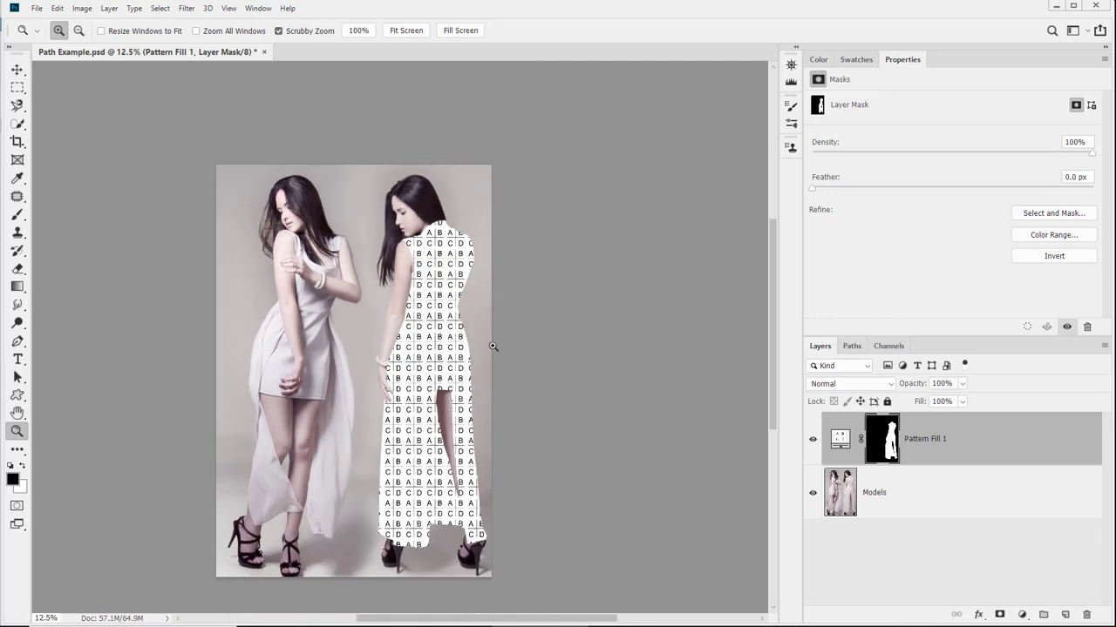
left_click_drag(236, 372, 139, 17)
left_click_drag(281, 288, 349, 294)
left_click_drag(365, 212, 386, 347)
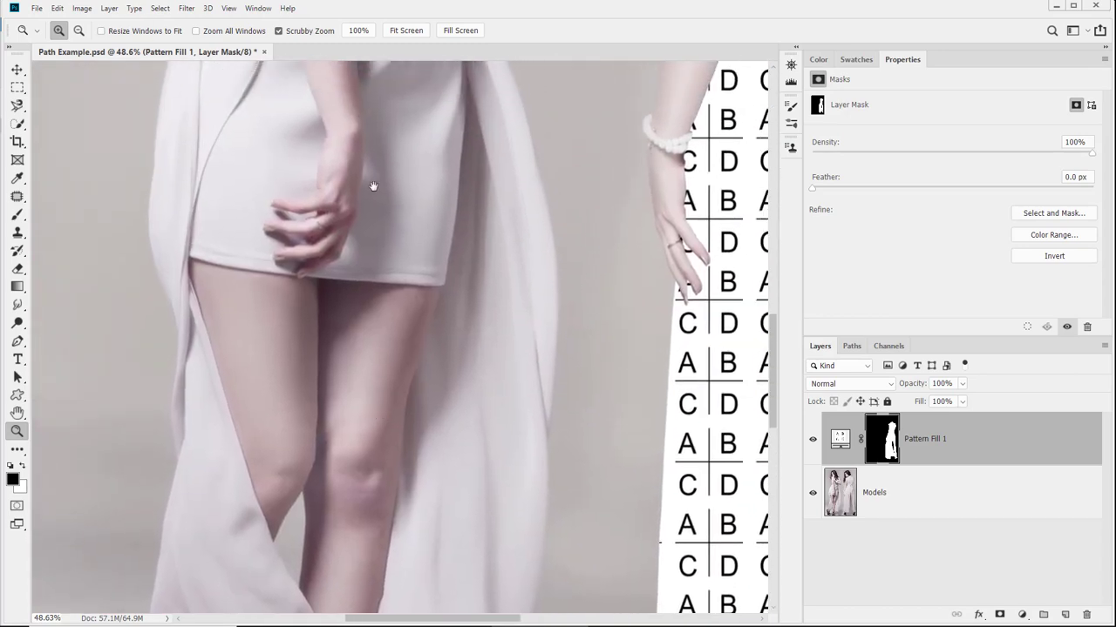
left_click_drag(369, 186, 374, 443)
left_click_drag(410, 366, 416, 126)
left_click_drag(415, 209, 271, 17)
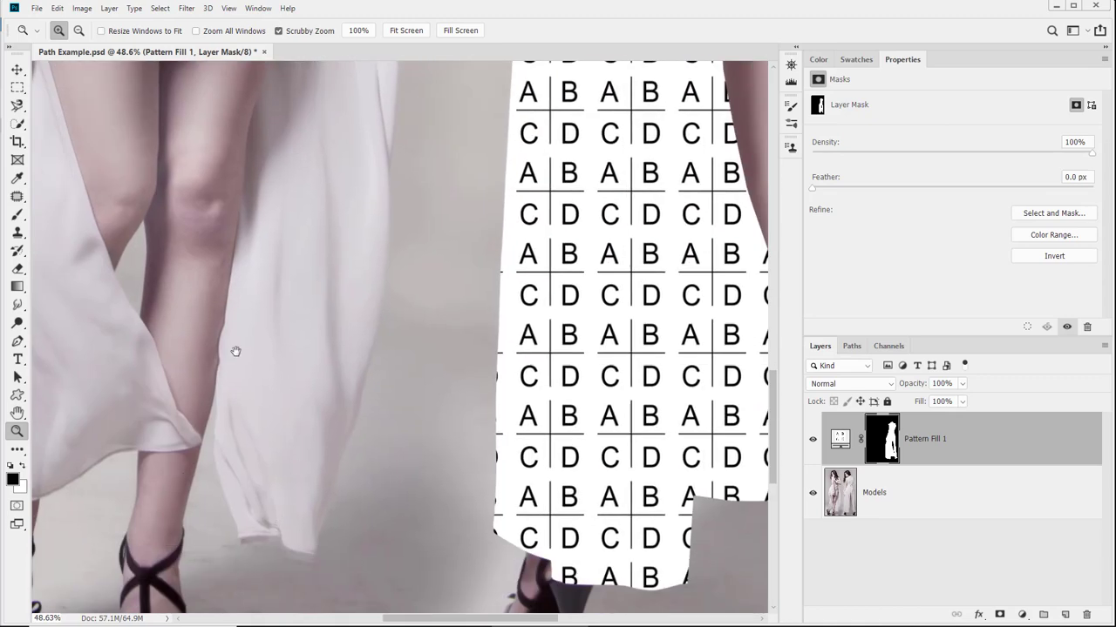
left_click_drag(310, 184, 291, 541)
left_click_drag(287, 344, 302, 500)
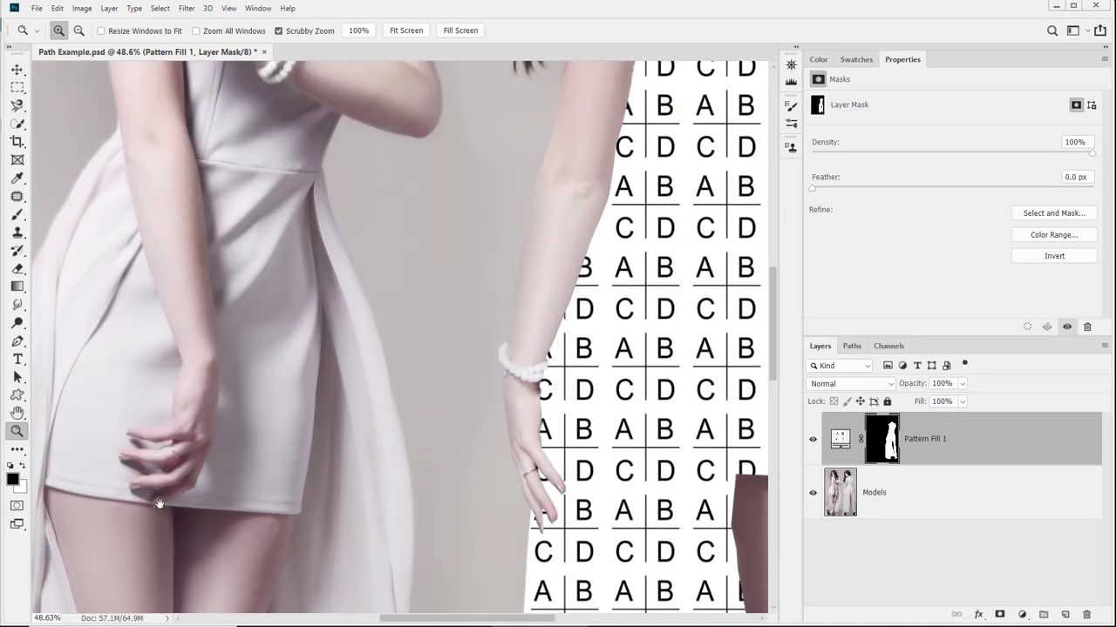
left_click_drag(199, 70, 194, 219)
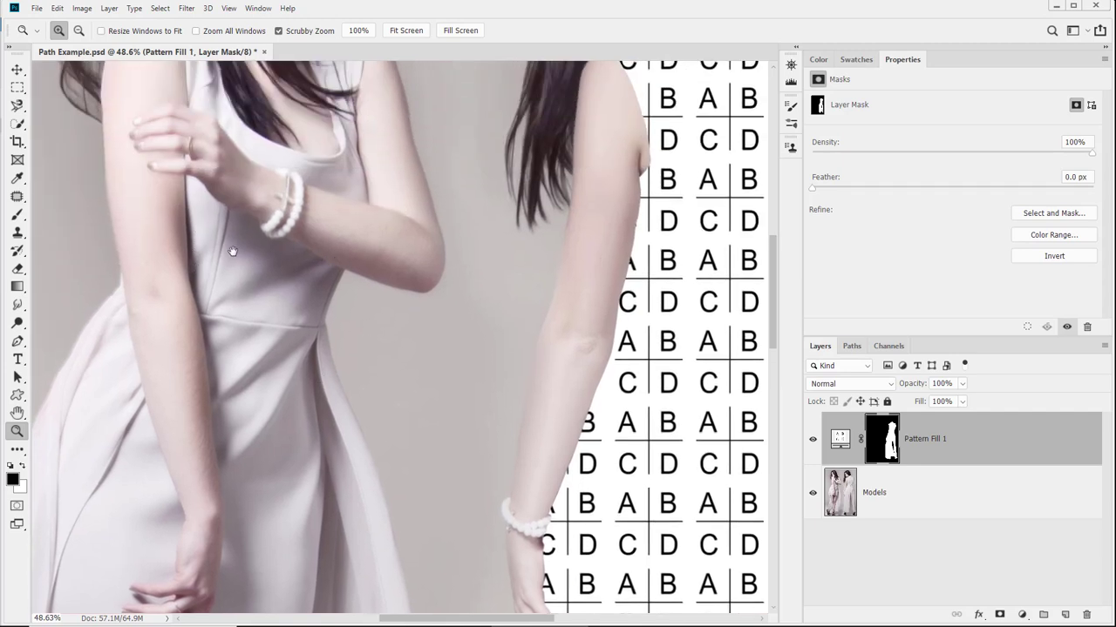
left_click_drag(197, 353, 236, 209)
left_click_drag(237, 348, 571, 200)
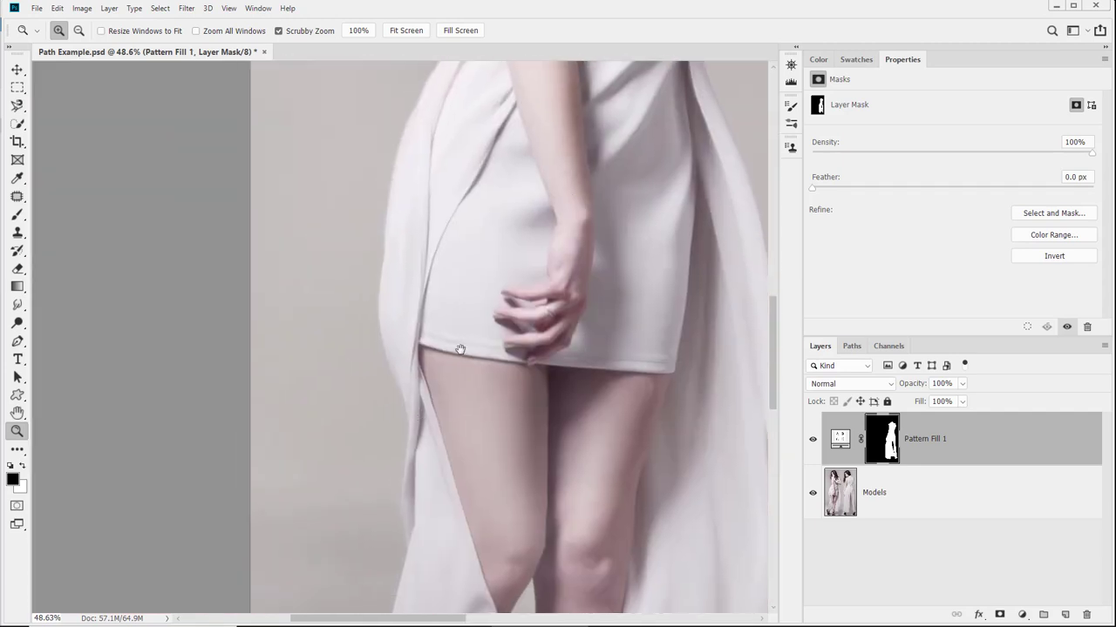
left_click_drag(435, 583, 398, 266)
left_click_drag(433, 92, 379, 362)
left_click_drag(259, 118, 247, 188)
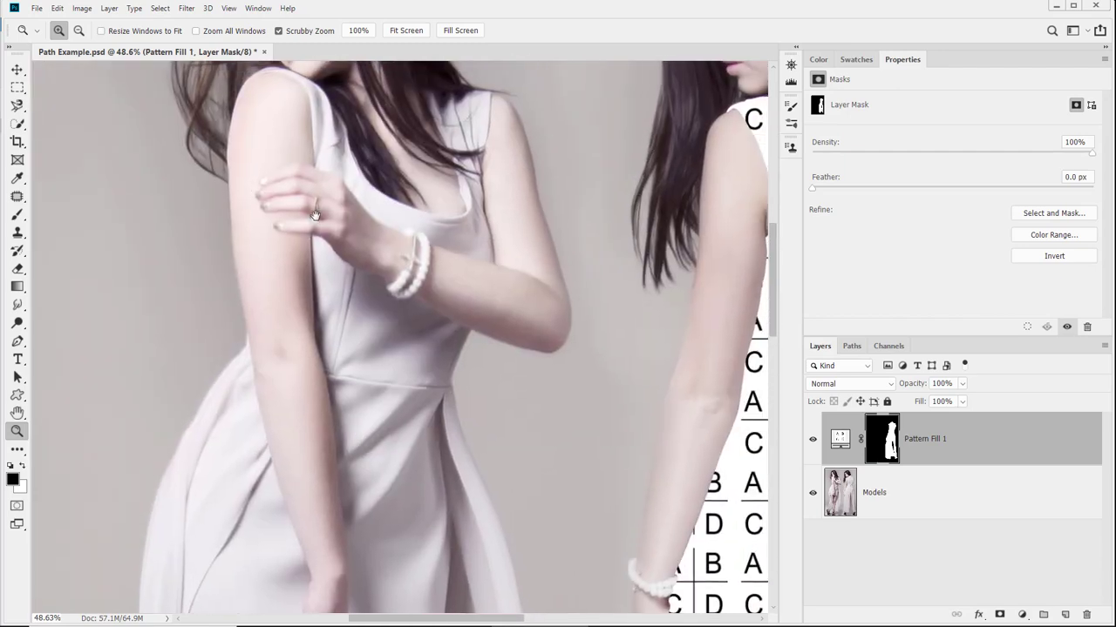
left_click_drag(312, 171, 299, 314)
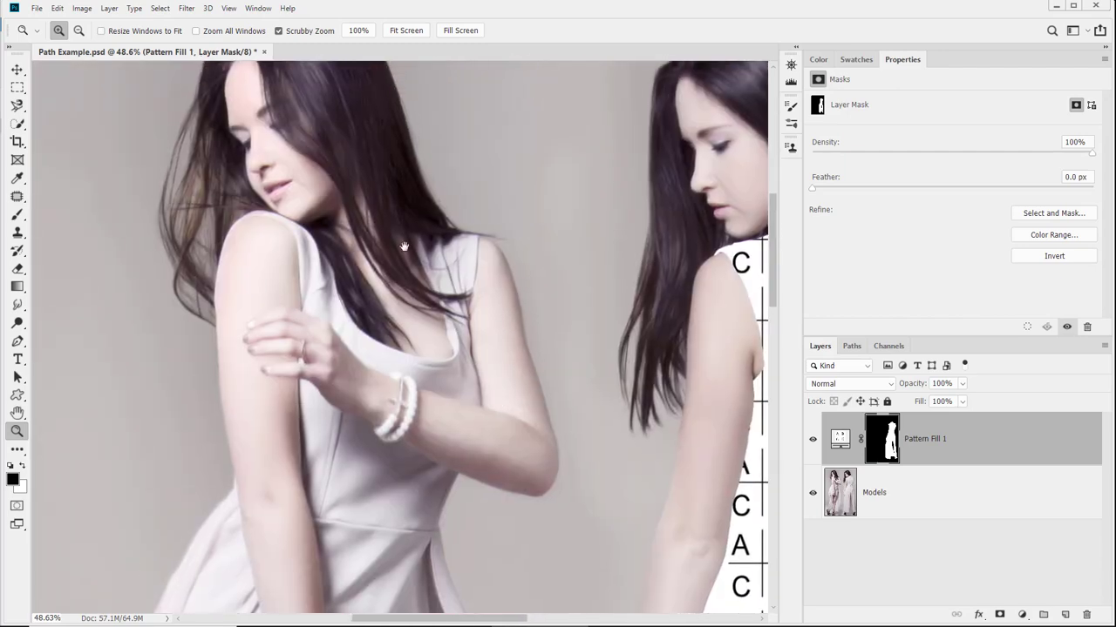